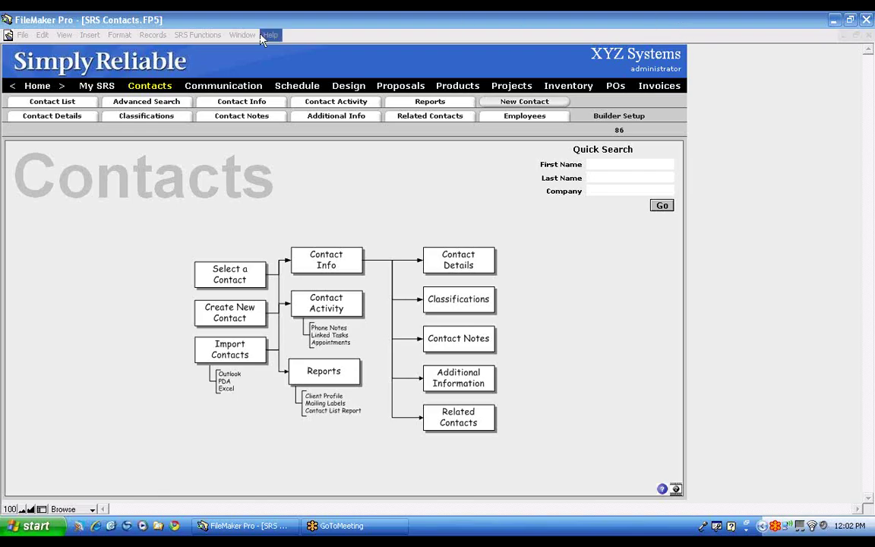
Step: Create a new contact record and enter the contact's first name, correcting a typo
click(151, 88)
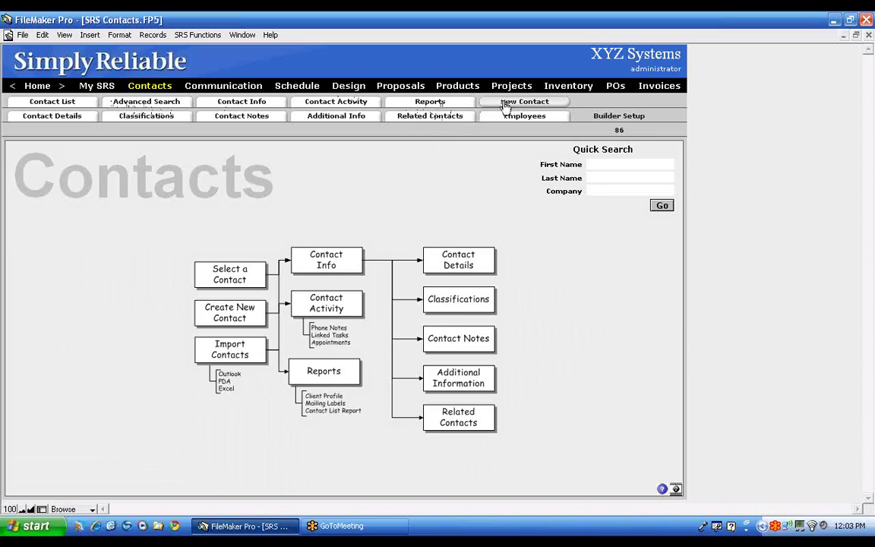
click(498, 103)
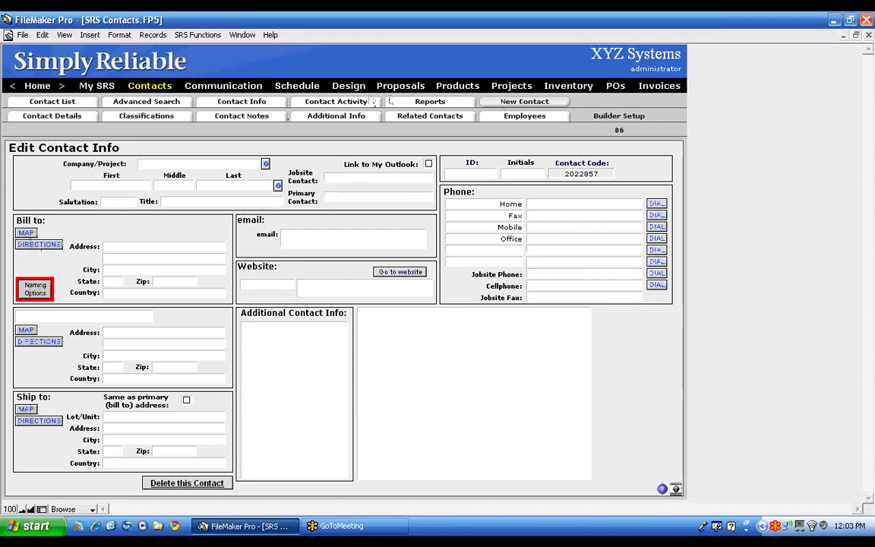
click(114, 186)
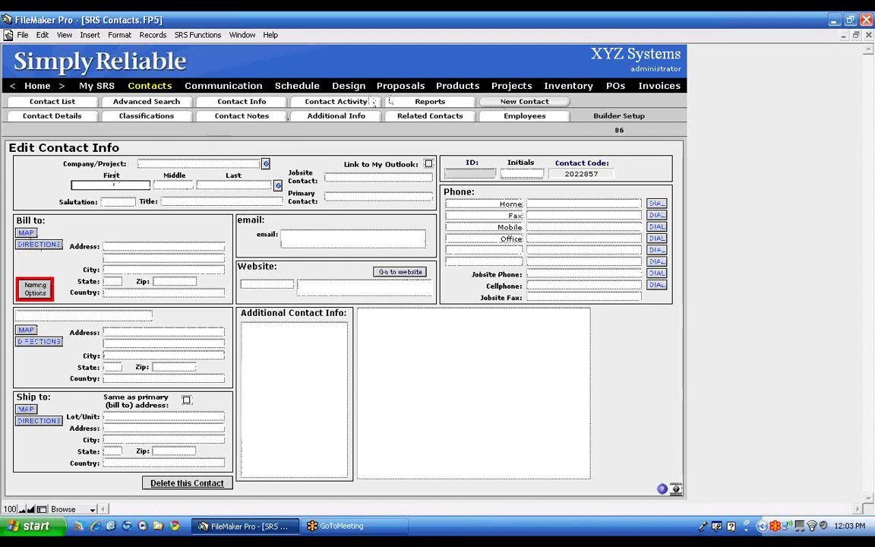
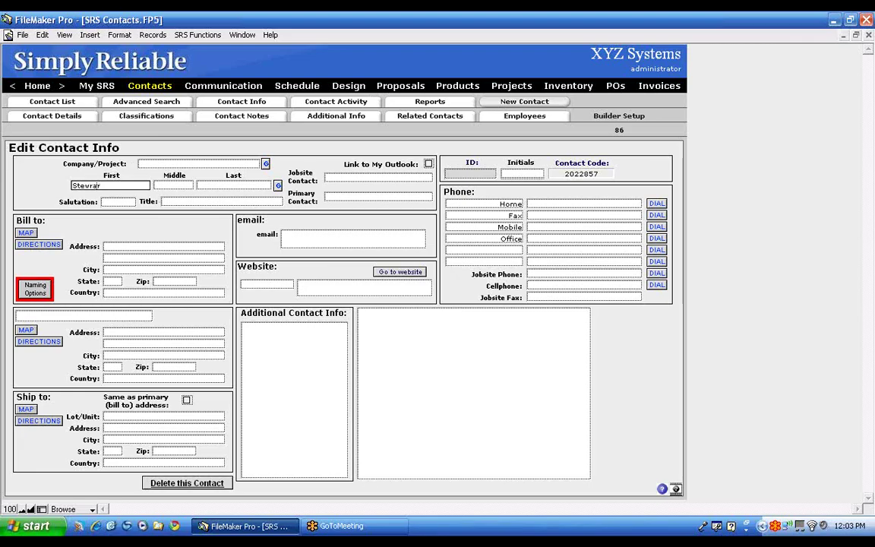
text(art)
Step: Enter the contact's last name and the salutation Mr
key(Tab)
key(Tab)
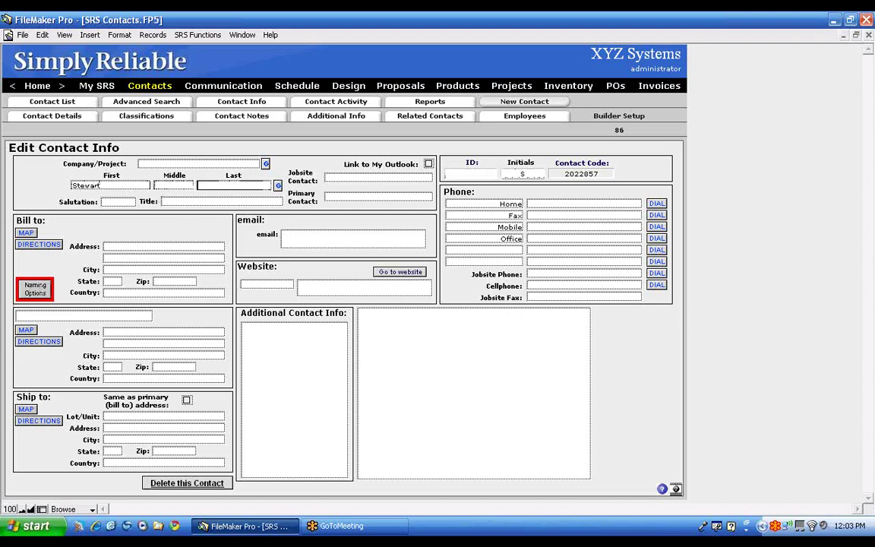
click(133, 201)
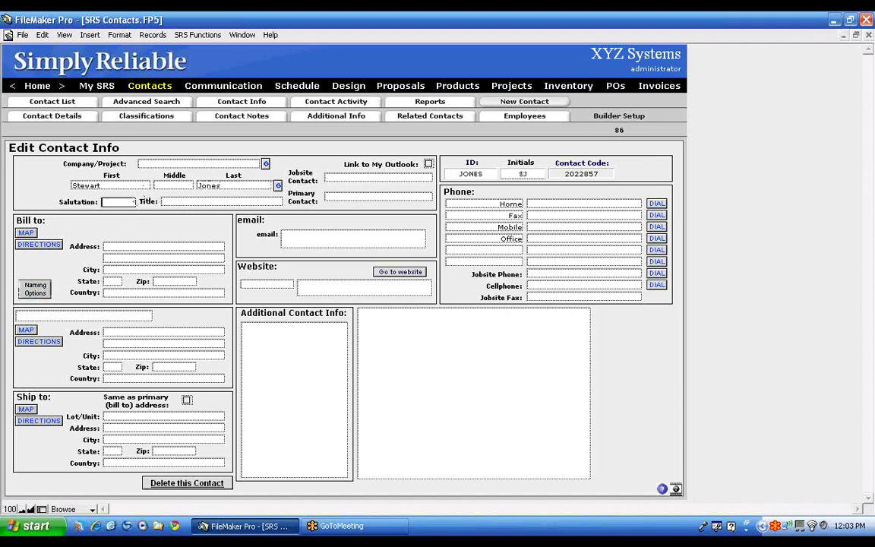
text(Mr.)
click(174, 204)
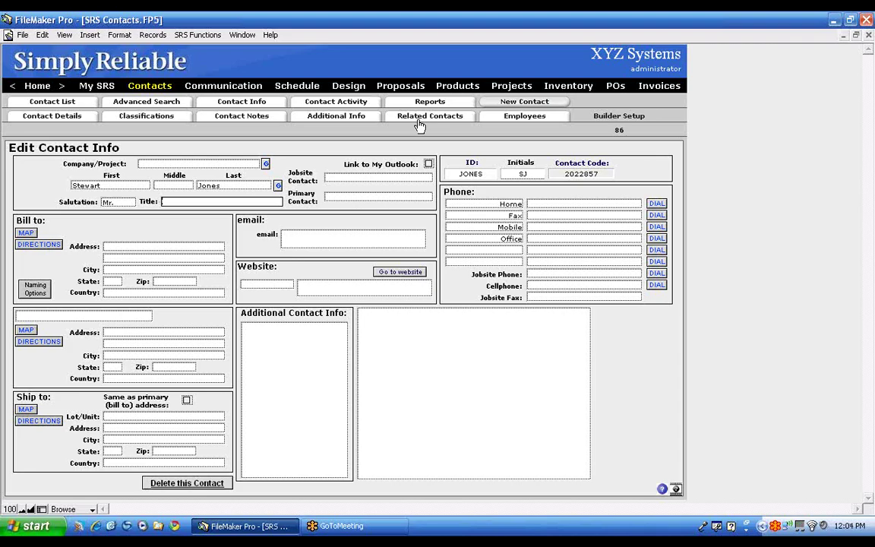
Step: Enter the contact's bill-to street, city, state, zip code and country USA, then commit
click(121, 250)
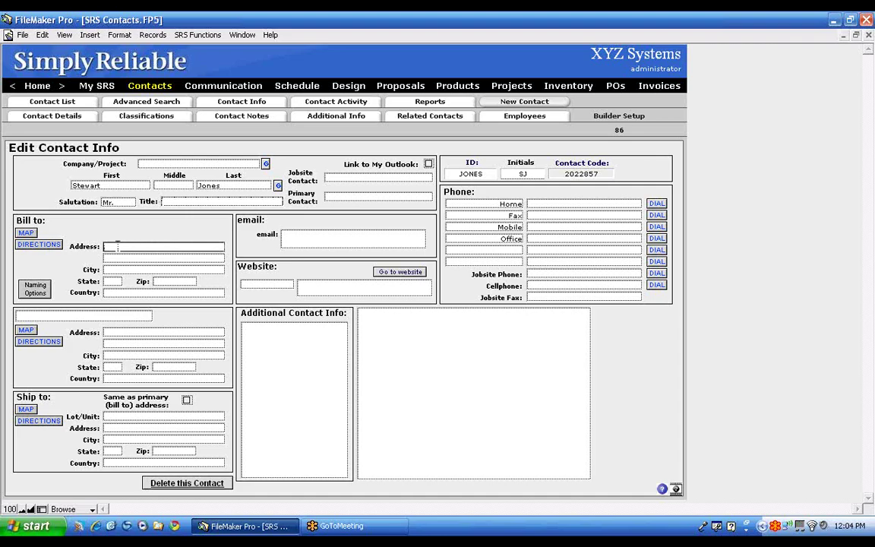
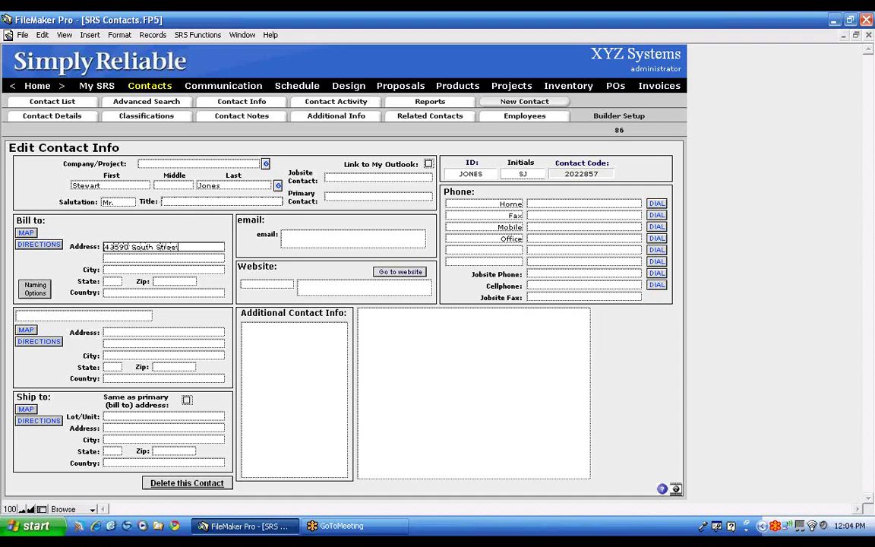
click(163, 259)
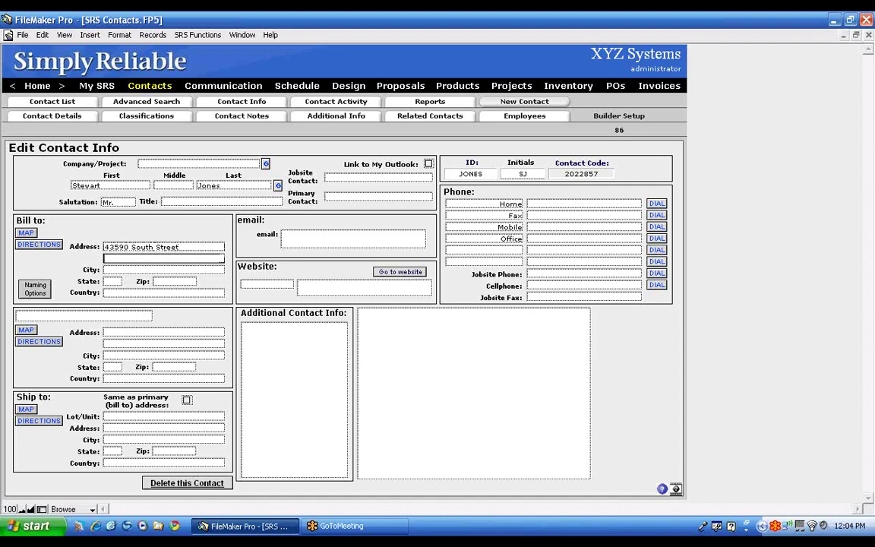
click(164, 270)
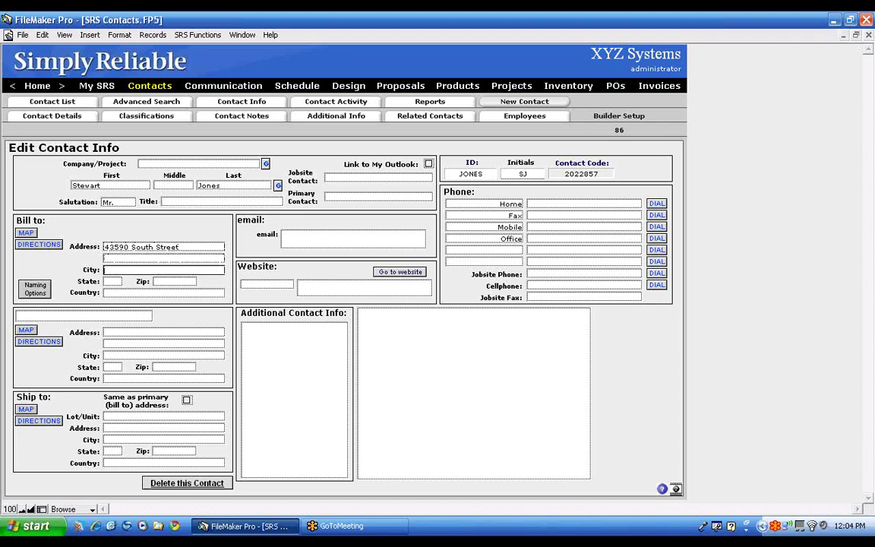
text(Richfield)
key(Tab)
text(OH)
key(Tab)
text(44312)
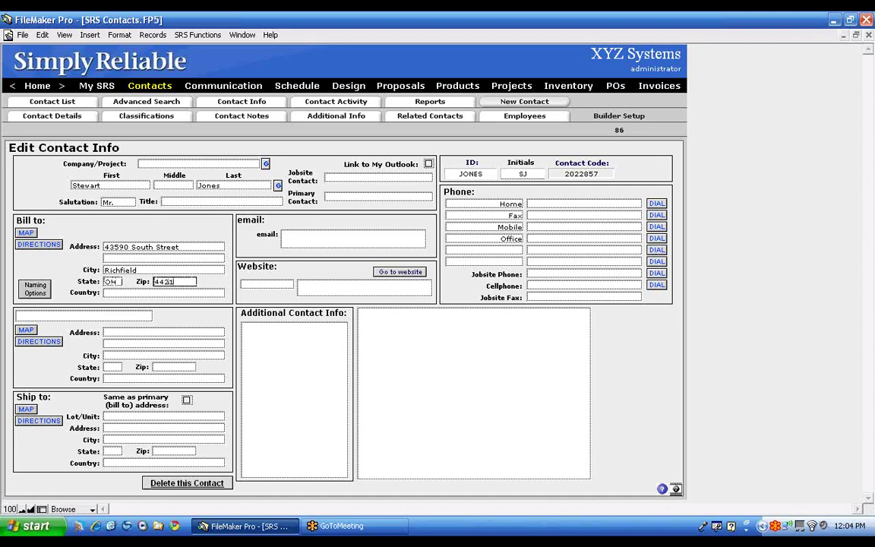
click(130, 294)
text(USA)
click(213, 321)
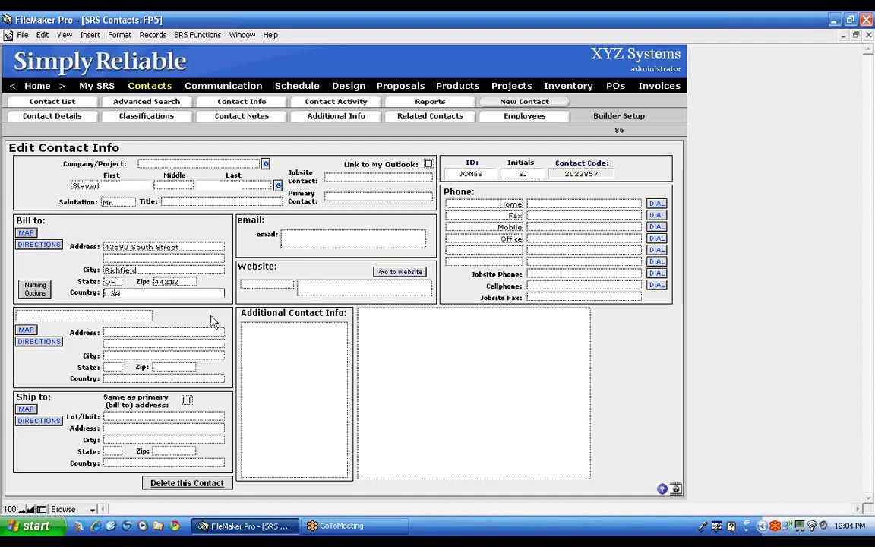
click(149, 318)
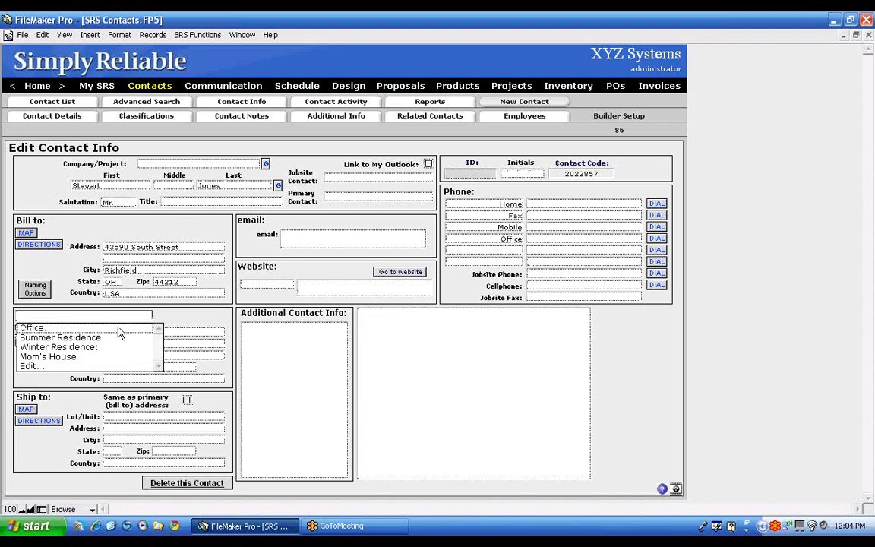
click(30, 367)
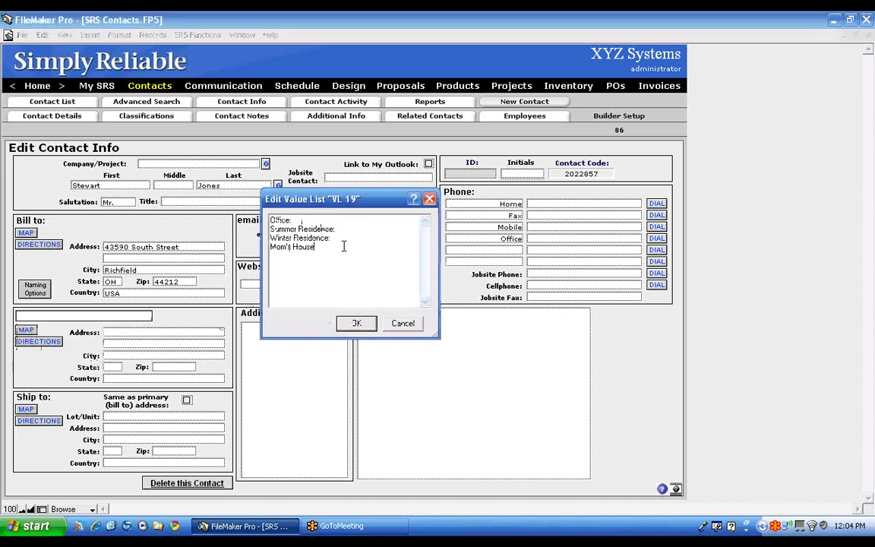
click(399, 328)
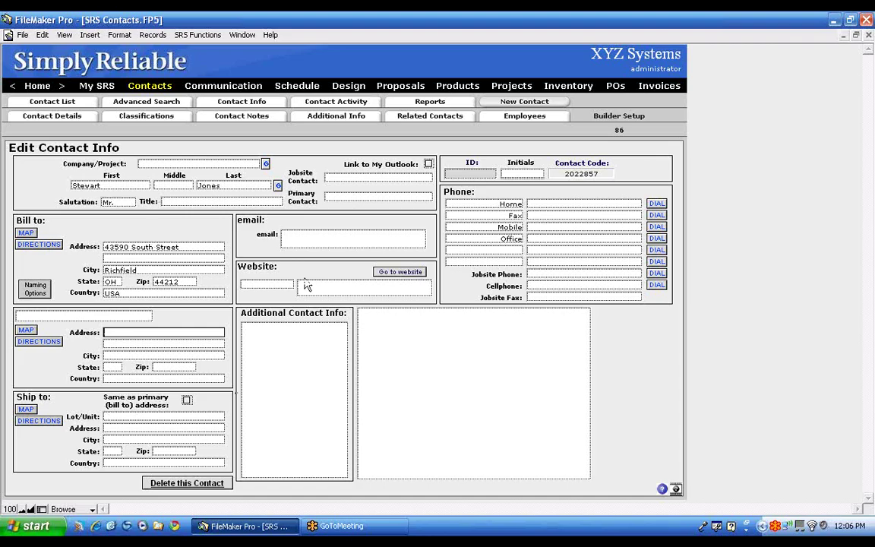
click(304, 239)
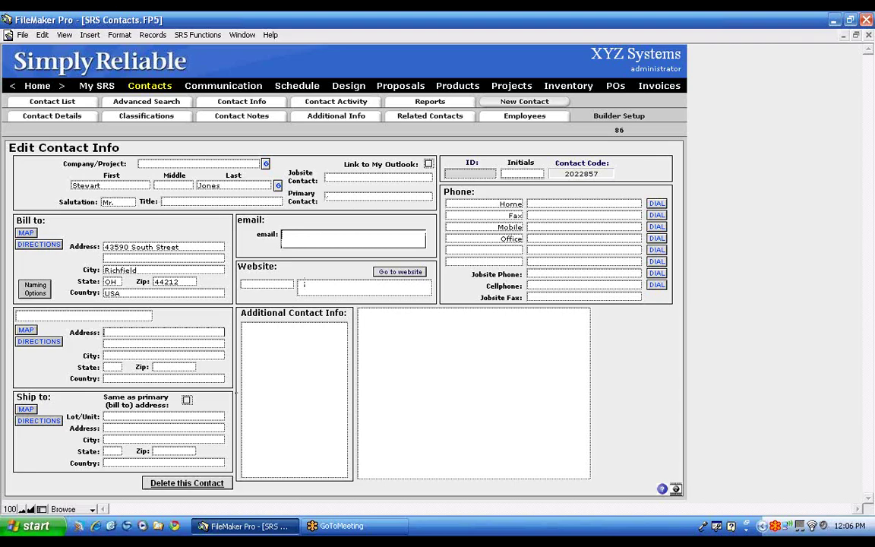
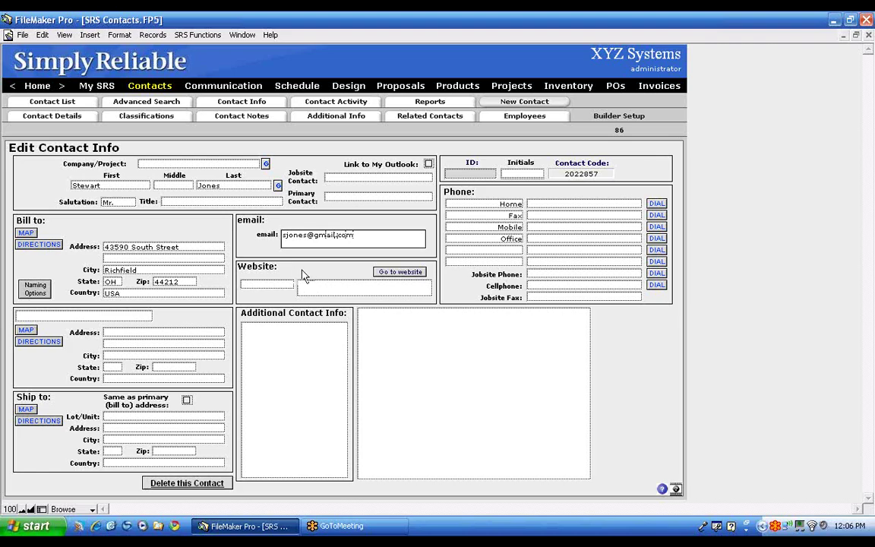
click(289, 288)
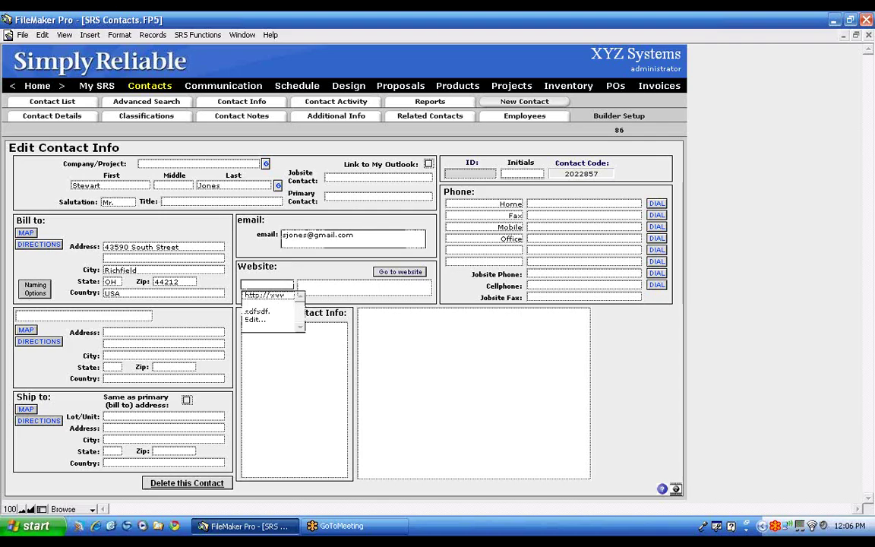
click(258, 295)
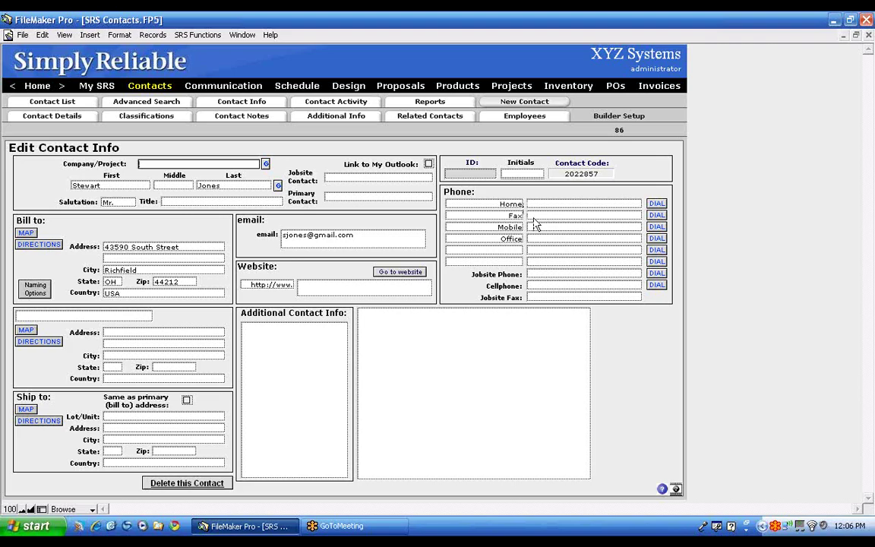
Step: Relabel the Fax line as Cellular and enter the contact's home and cellular numbers
click(471, 215)
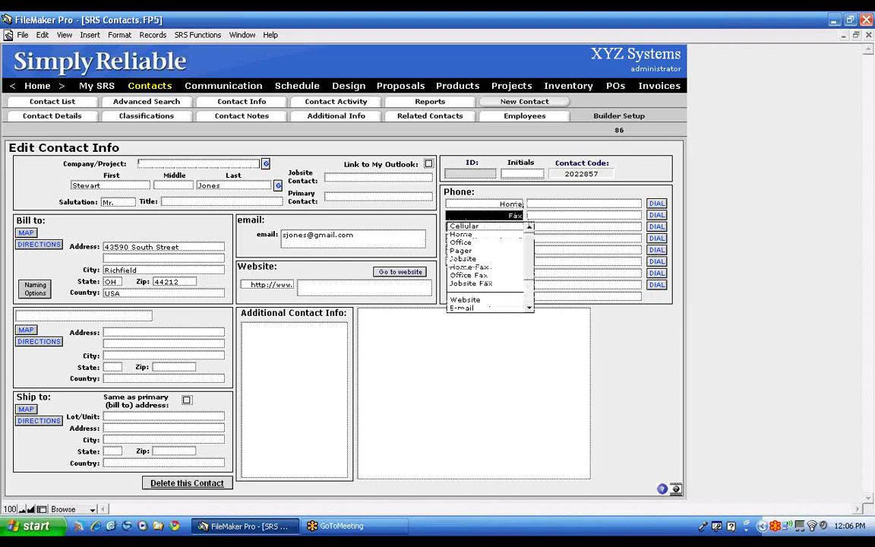
click(503, 227)
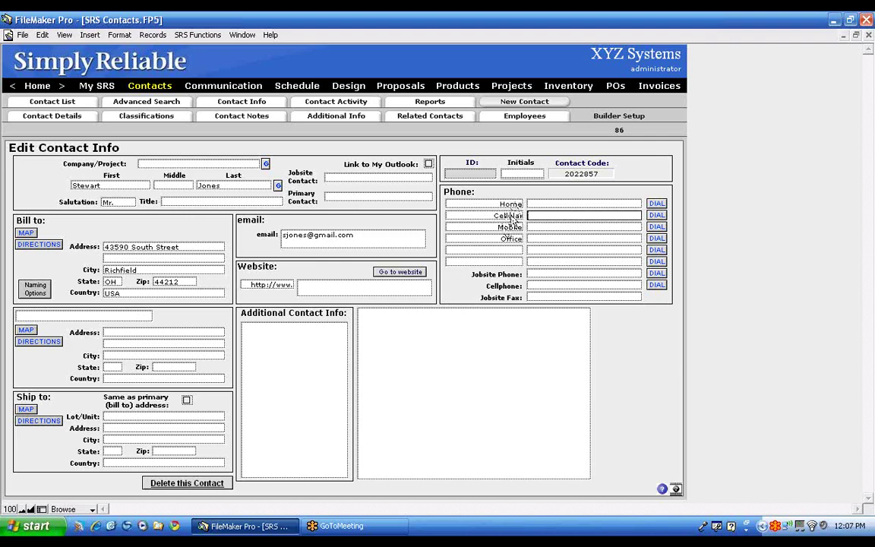
click(540, 204)
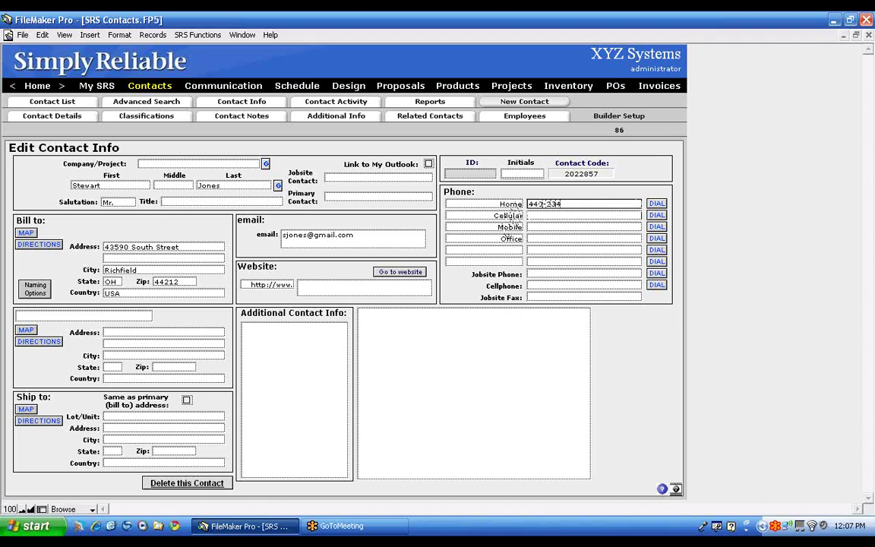
click(538, 216)
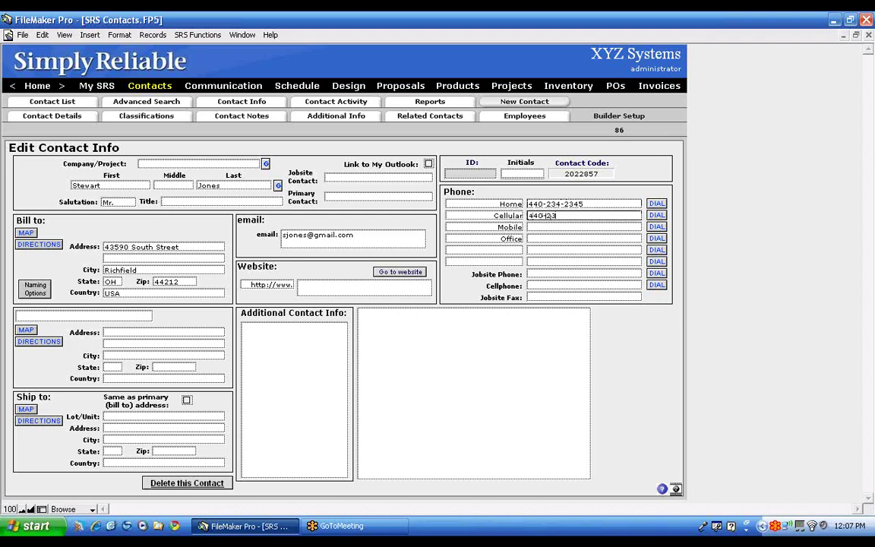
click(493, 357)
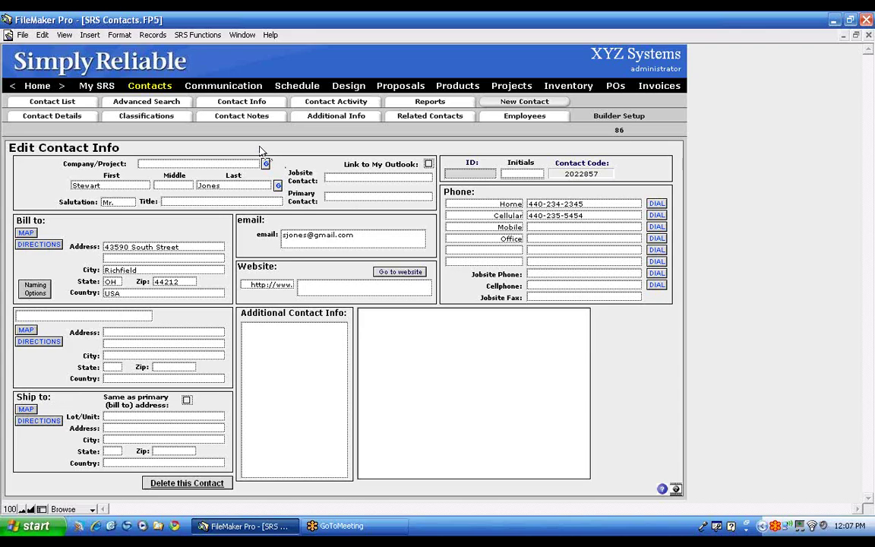
click(159, 119)
click(176, 120)
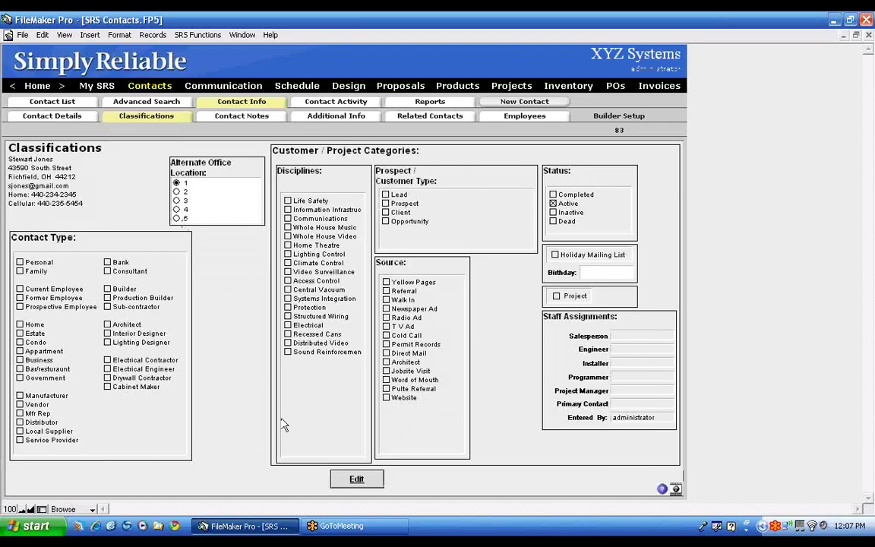
click(360, 482)
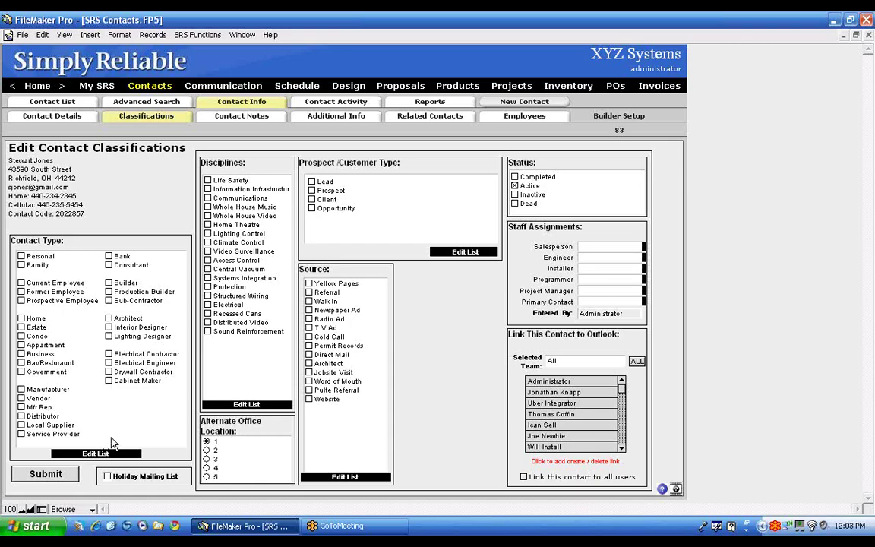
click(96, 453)
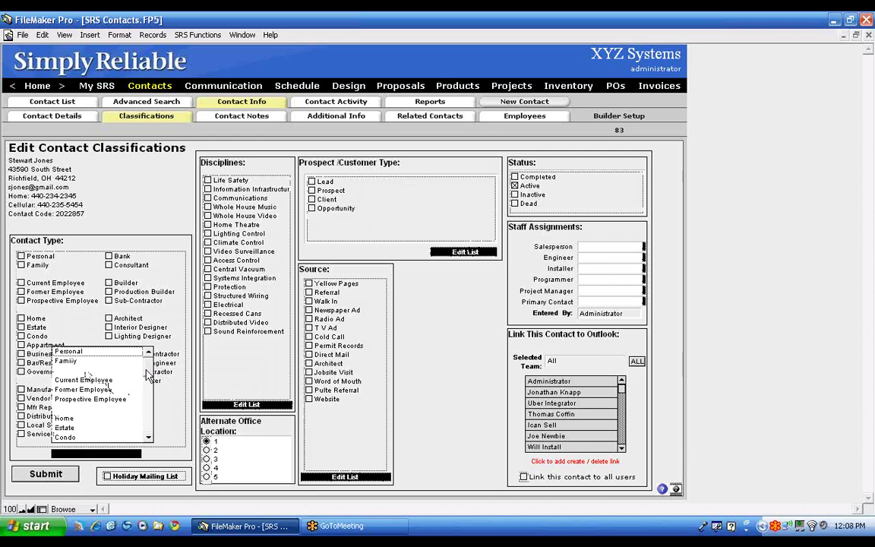
scroll(131, 386, down, 10)
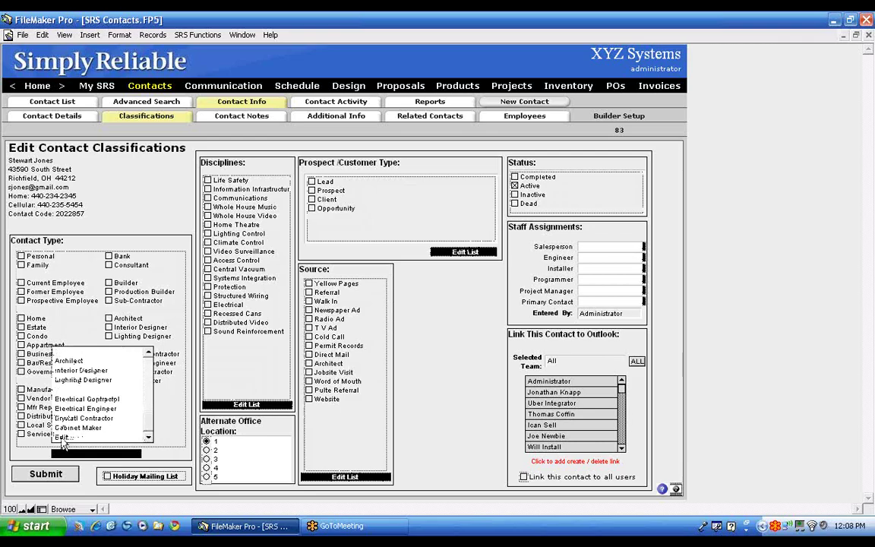
click(61, 437)
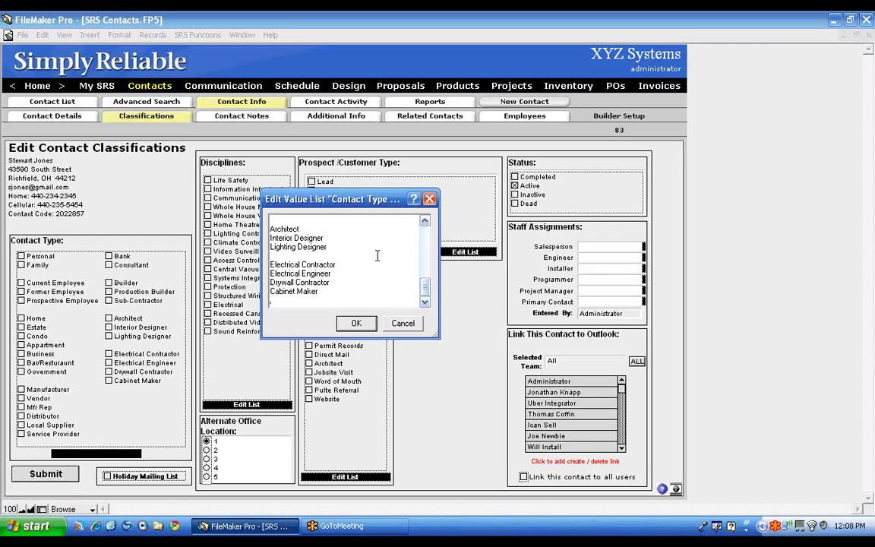
click(403, 324)
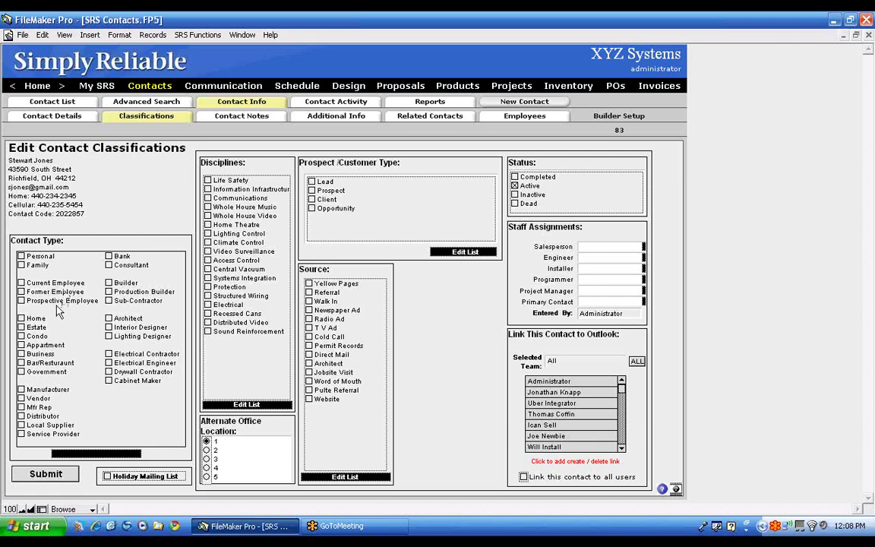
Step: Set Contact Type to Home, Prospect/Customer Type to Prospect, and Source to Pulte Referral
click(23, 319)
click(312, 191)
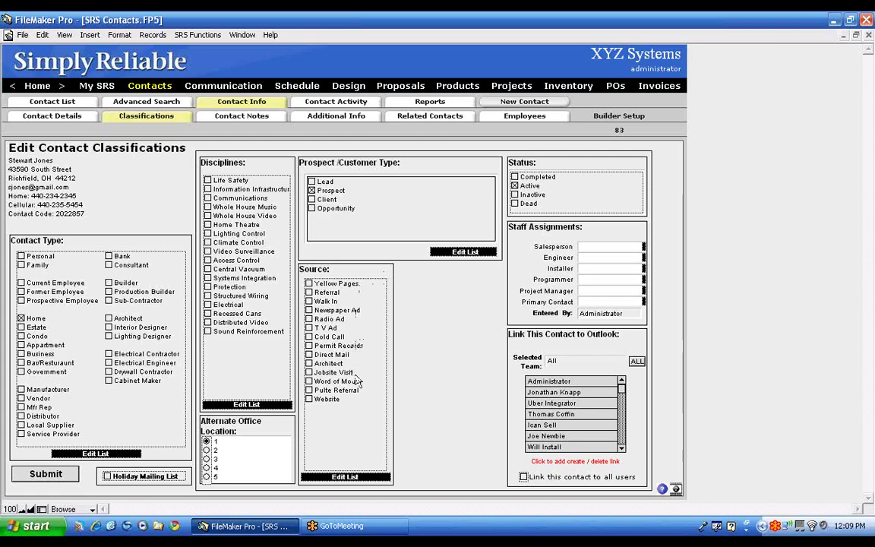
click(309, 390)
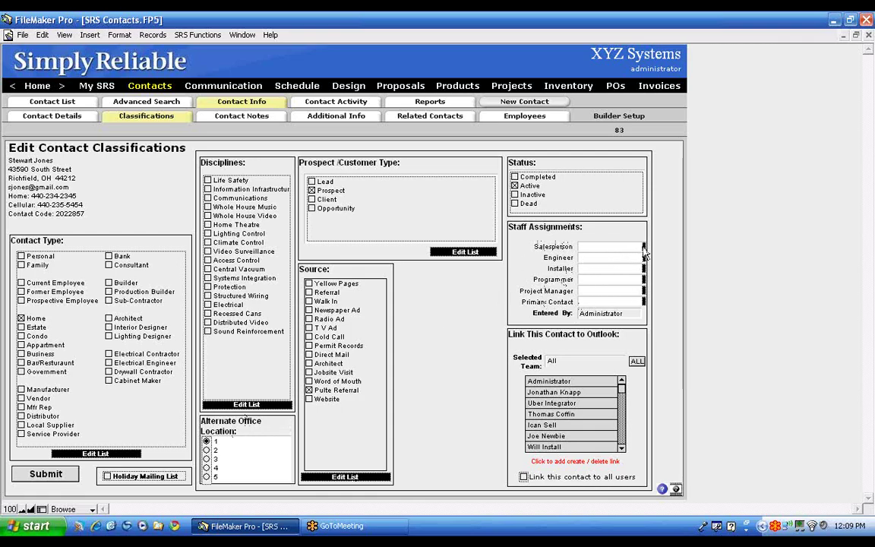
Step: Choose a staff member from the list as the contact's Salesperson
click(593, 246)
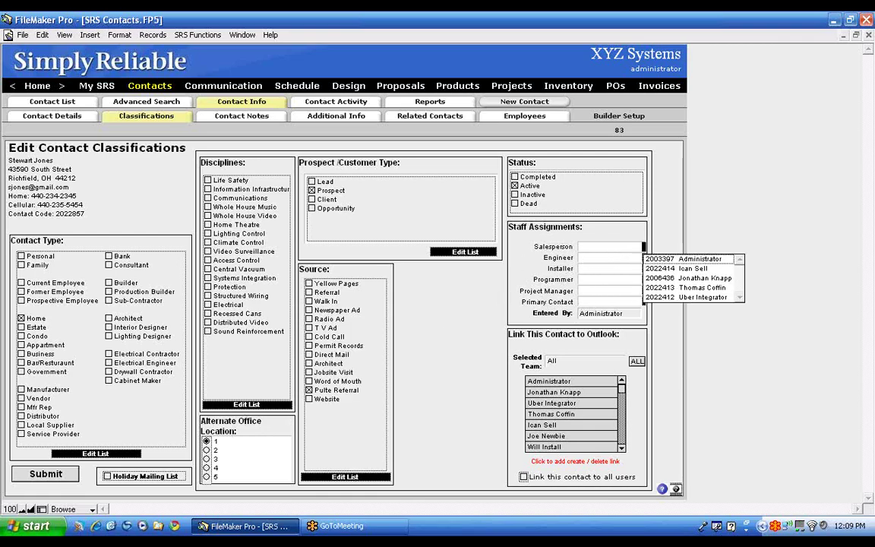
click(689, 288)
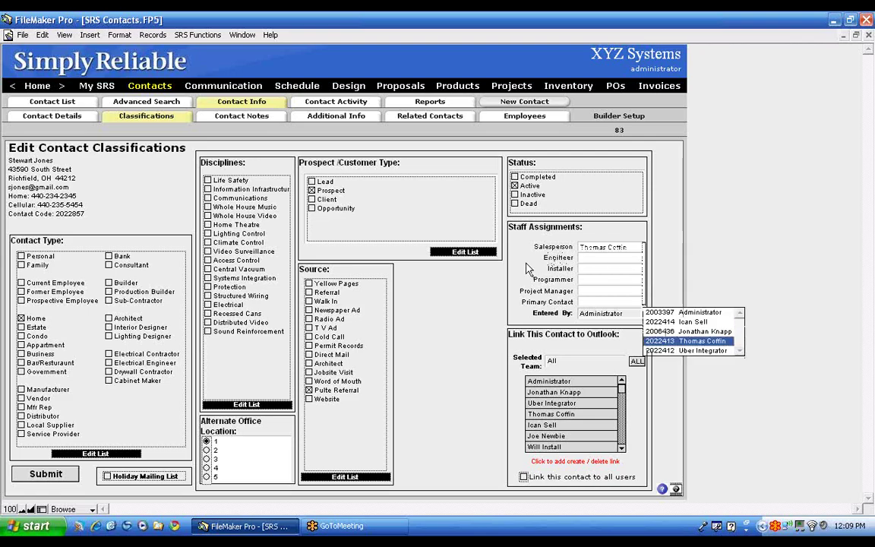
click(479, 243)
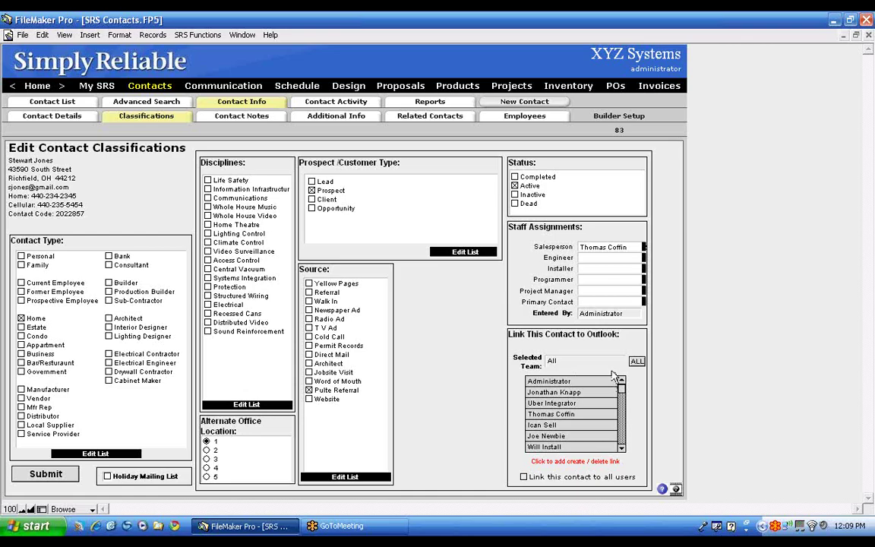
Step: Link the contact to all users, add it to the Holiday Mailing List, and submit
click(524, 477)
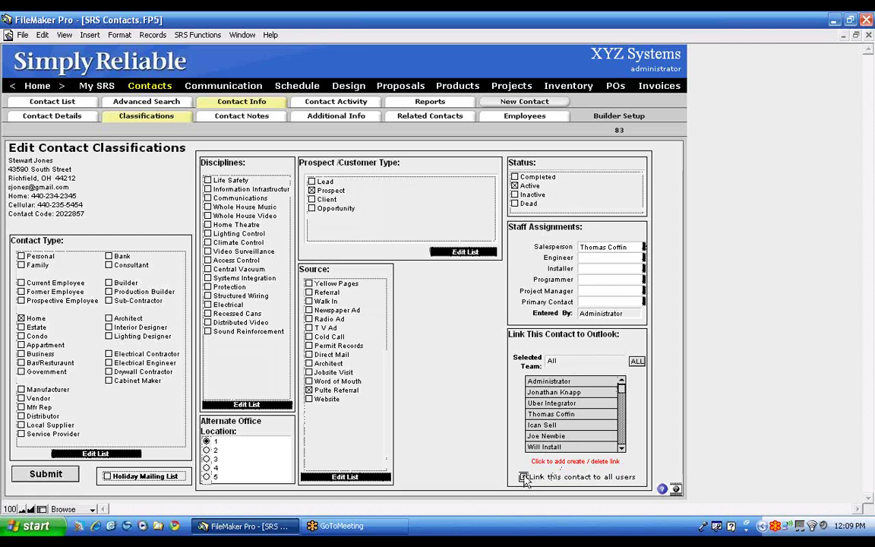
click(524, 477)
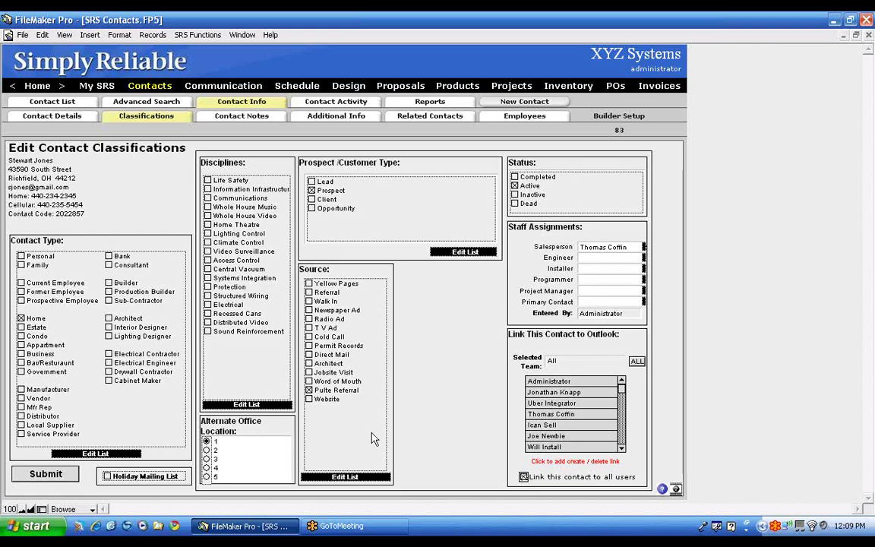
click(107, 478)
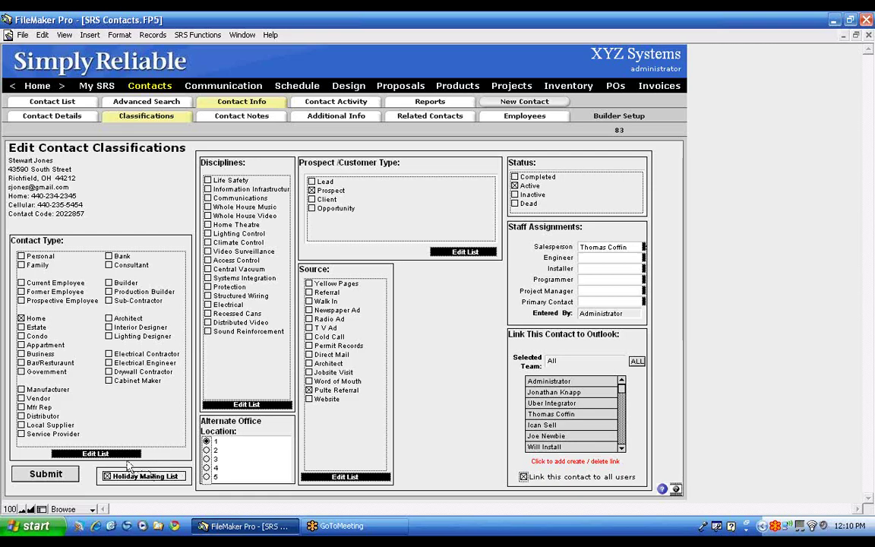
click(46, 473)
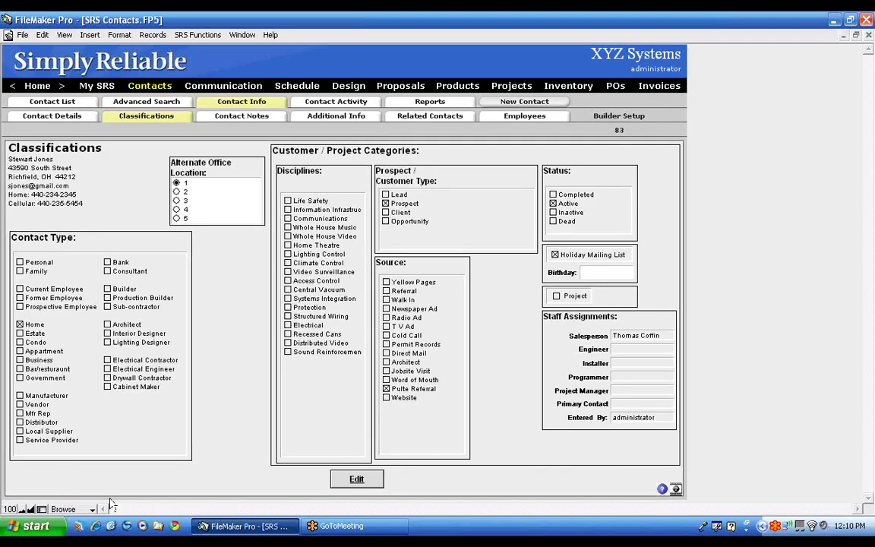
Step: Open the Simply Reliable Software site in Chrome and log in to Support with user name and password
click(175, 526)
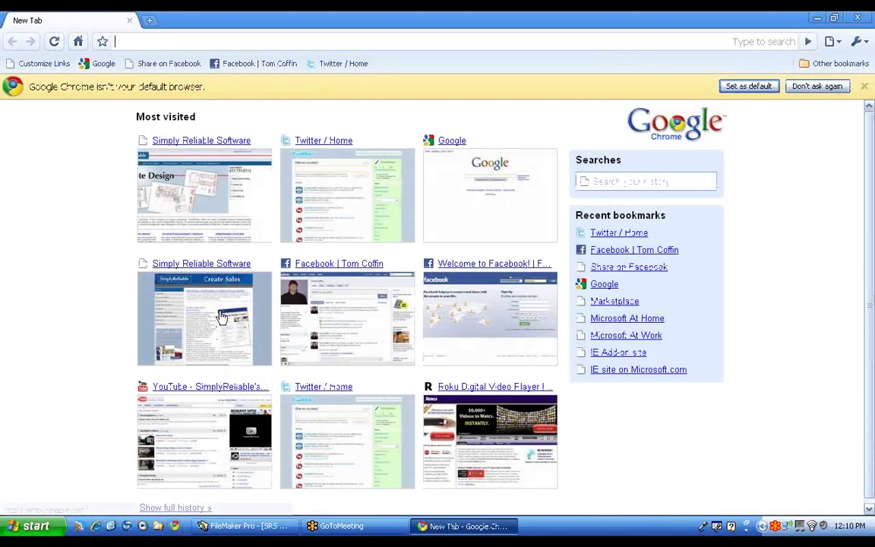
click(216, 319)
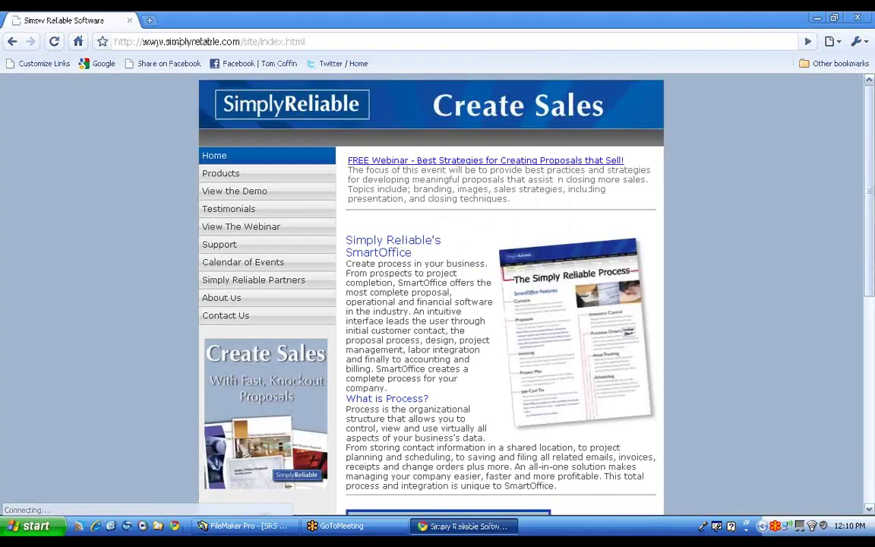
click(240, 249)
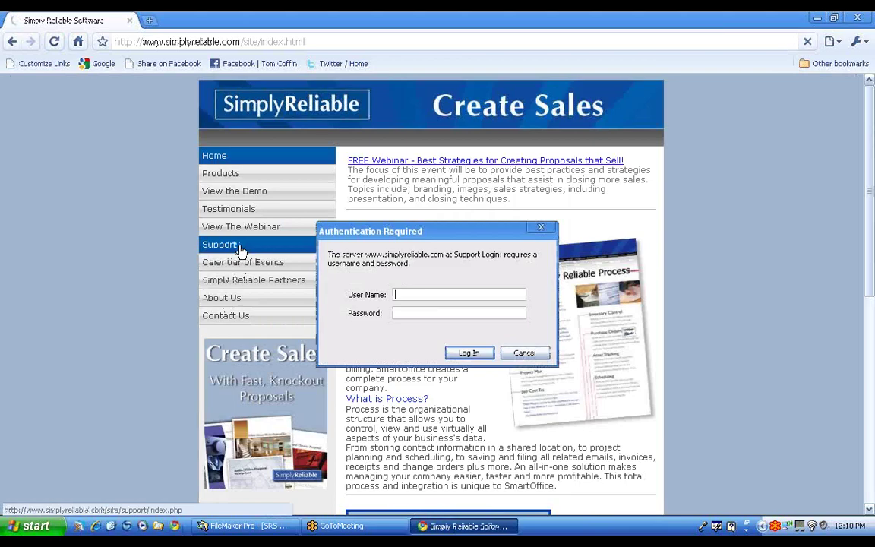
text(srs)
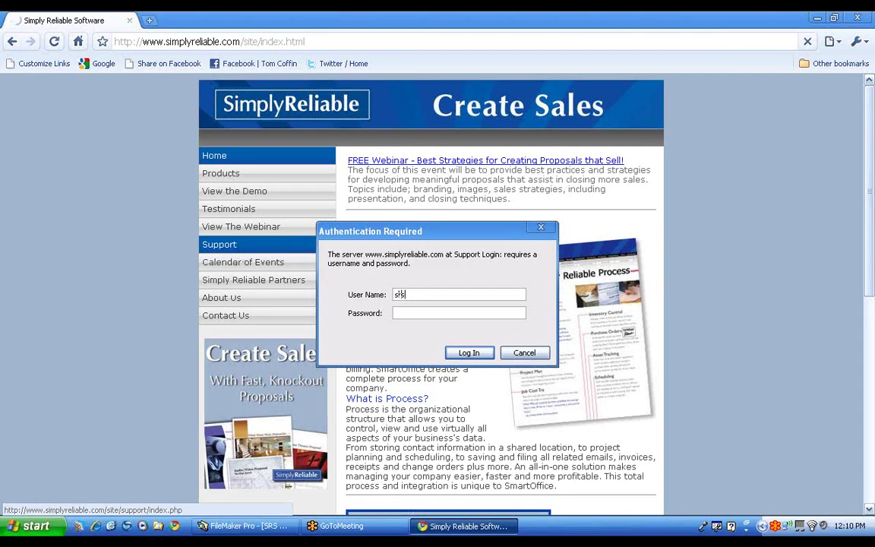
key(Tab)
text(*****)
key(Return)
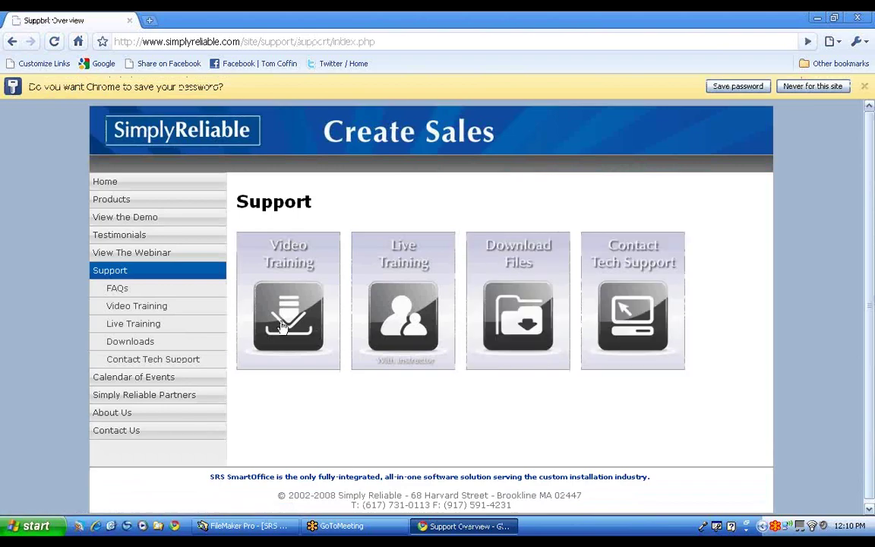
Step: Download importfiles.zip via the Importation Files link on the Downloads page and open it
click(131, 343)
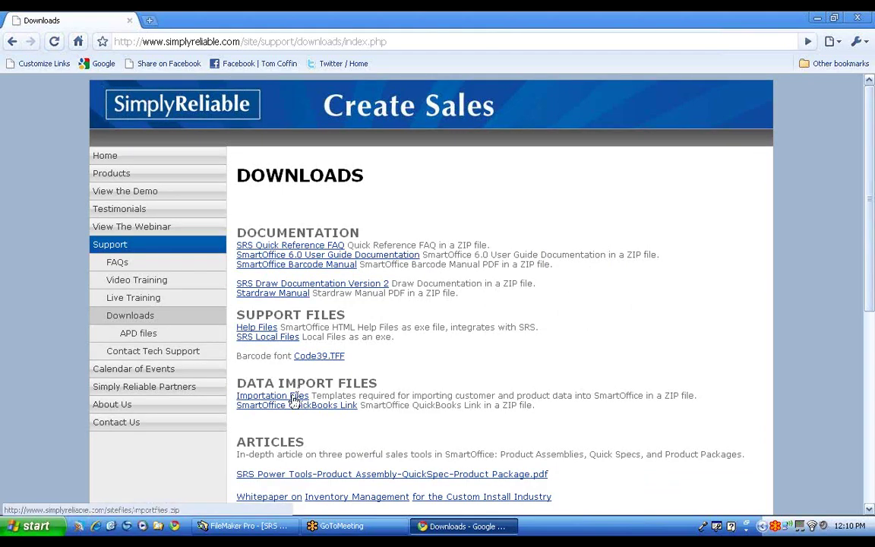
click(294, 396)
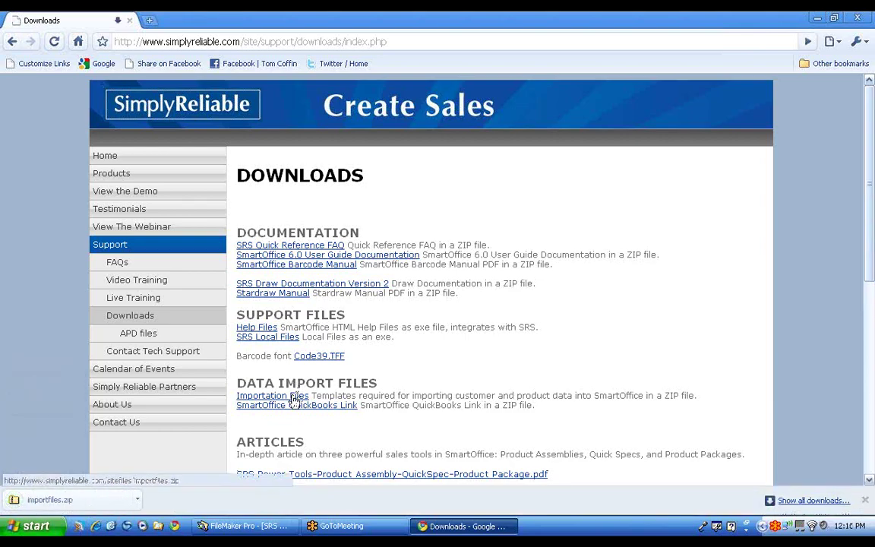
click(137, 500)
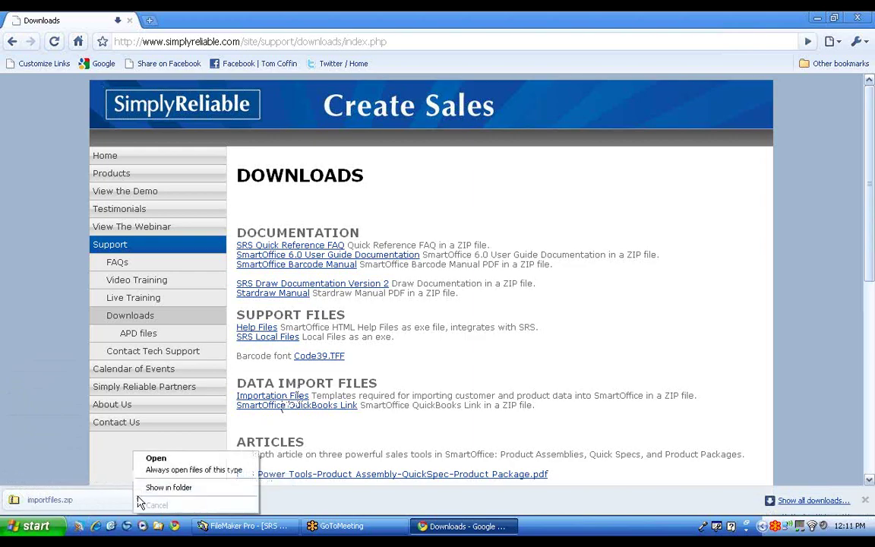
click(167, 460)
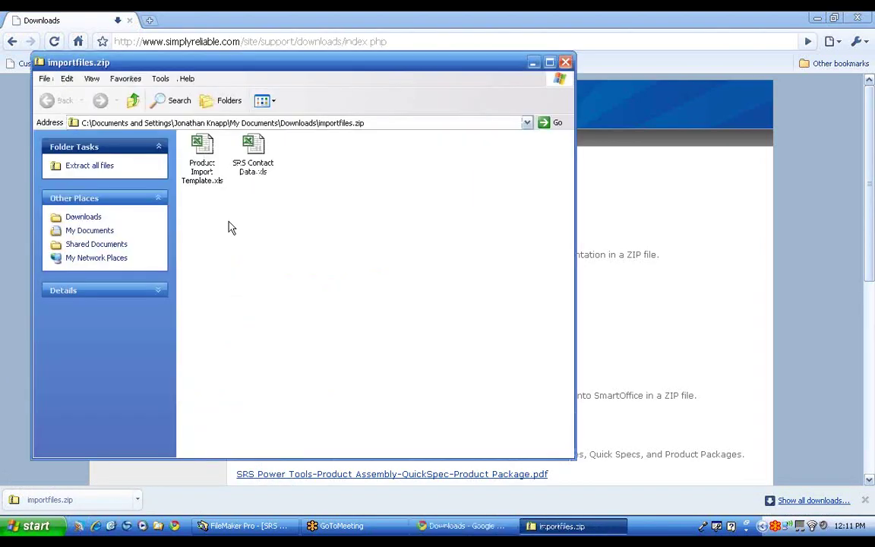
Step: Review Product Import Template.xls and SRS Contact Data.xls, then close the importfiles.zip window
drag(247, 152, 268, 176)
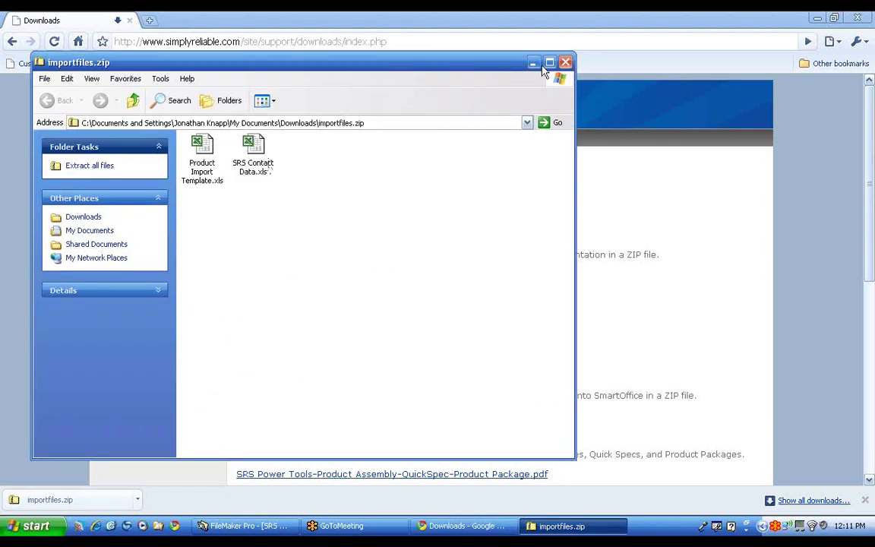
click(566, 62)
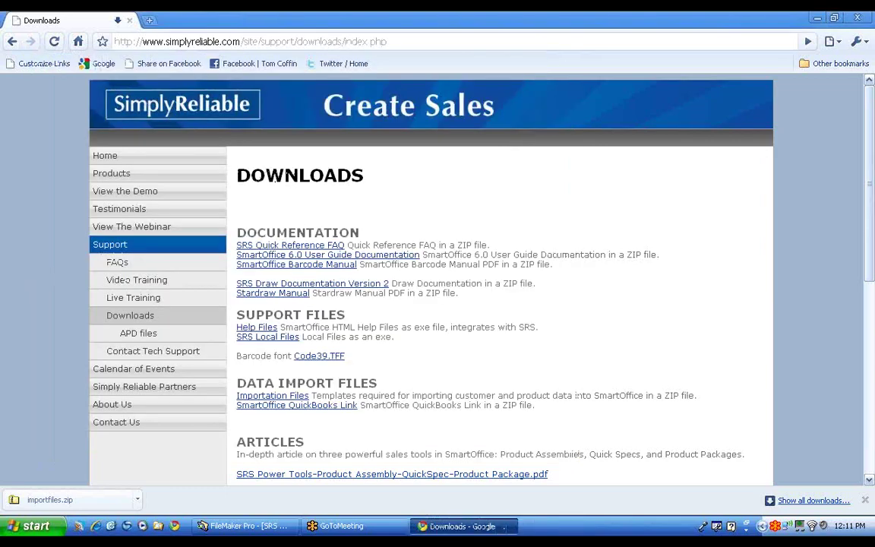
Step: Close Chrome and go to My SRS > Preferences > Contact Preferences in FileMaker
click(861, 18)
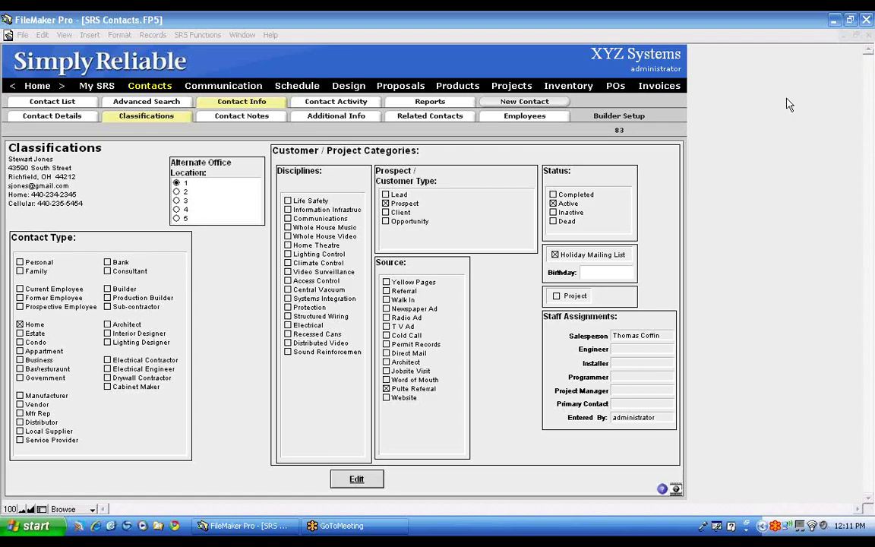
click(97, 85)
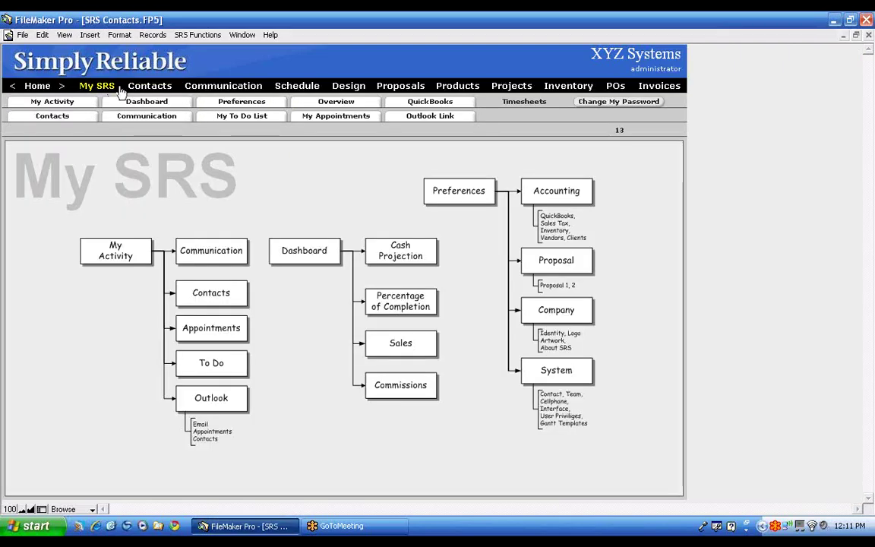
click(216, 103)
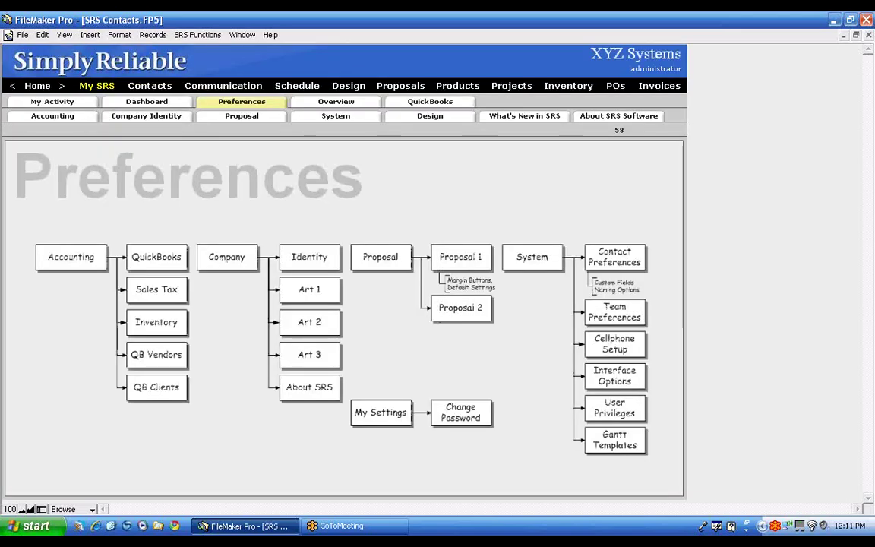
click(606, 256)
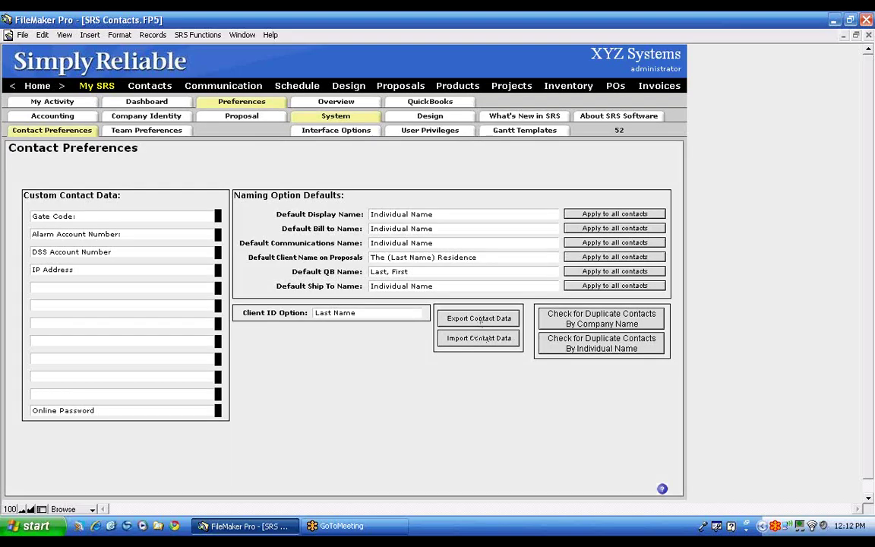
click(482, 338)
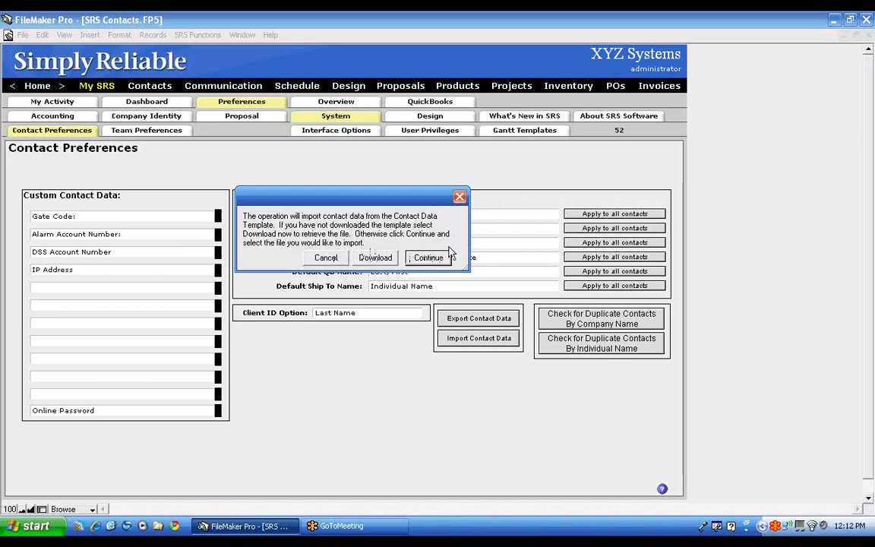
click(419, 258)
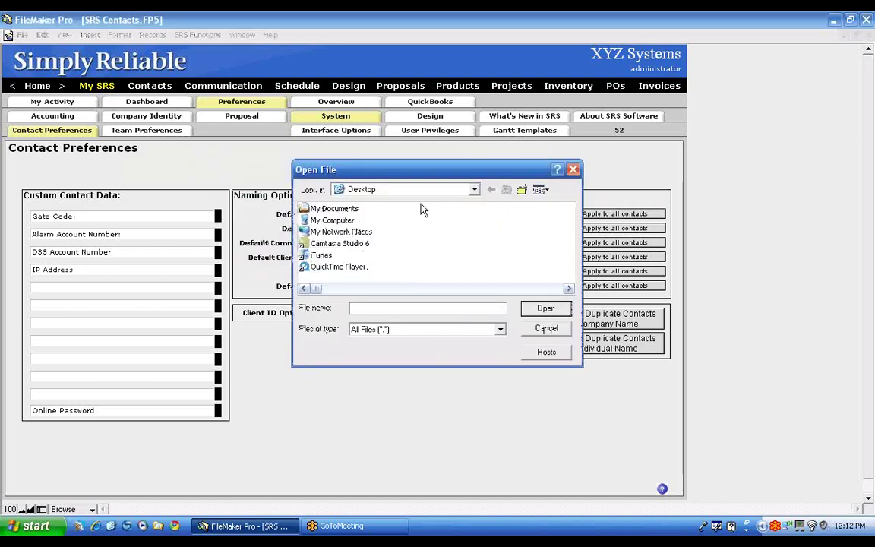
click(544, 330)
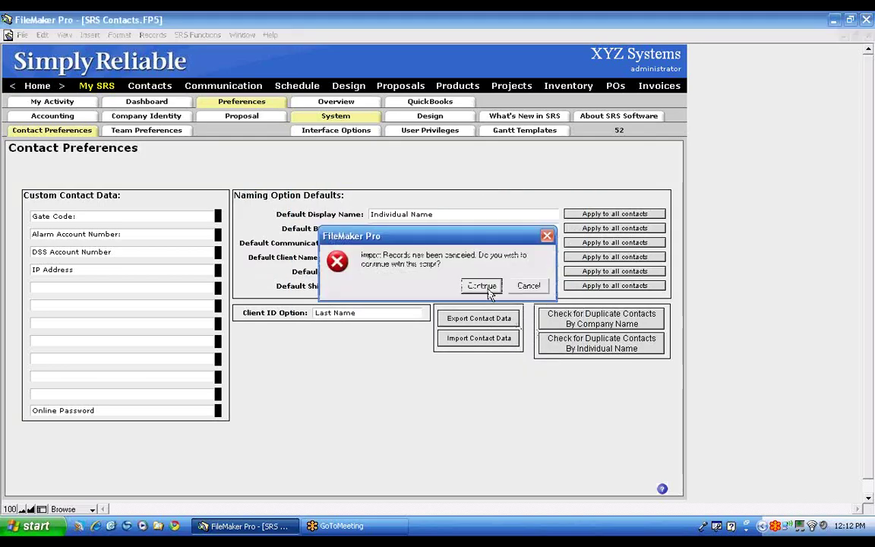
click(521, 289)
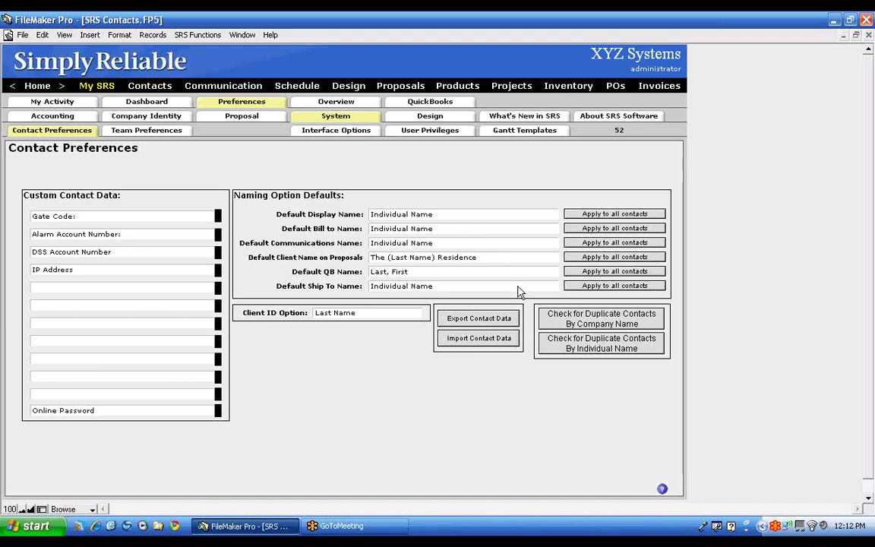
Step: Quick-search contacts by the target last name and open the matching contact's activity record
click(152, 84)
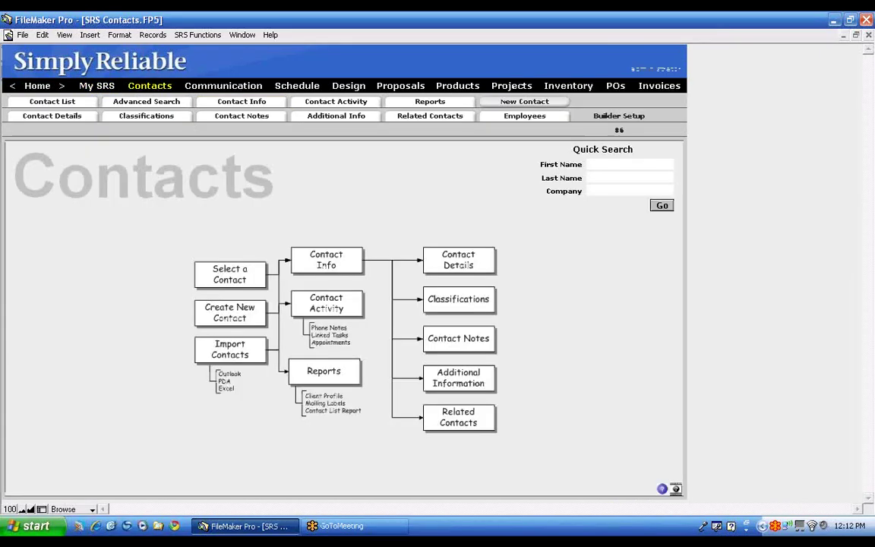
click(605, 179)
text(coffin)
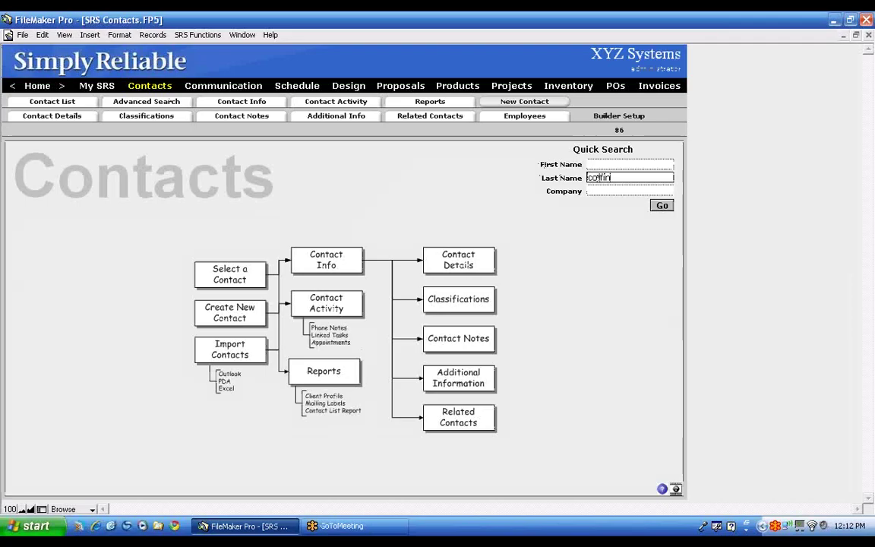
click(662, 206)
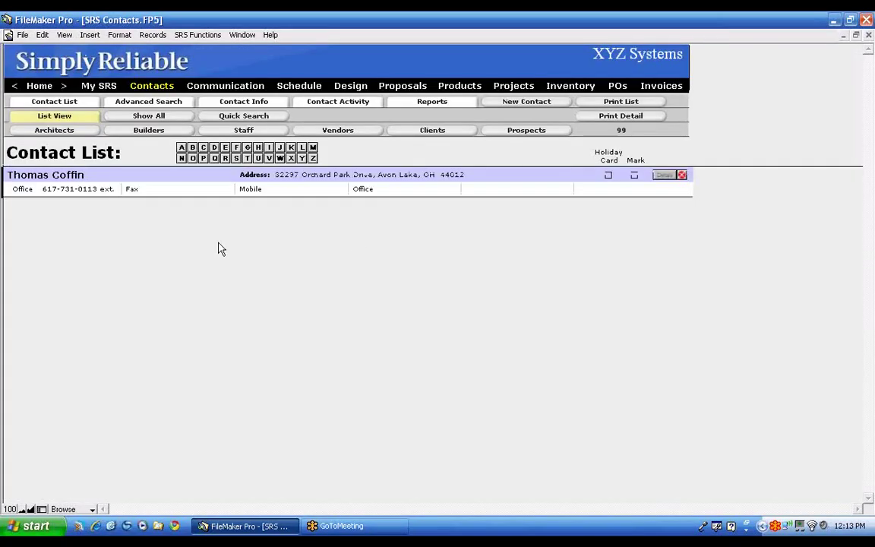
click(150, 182)
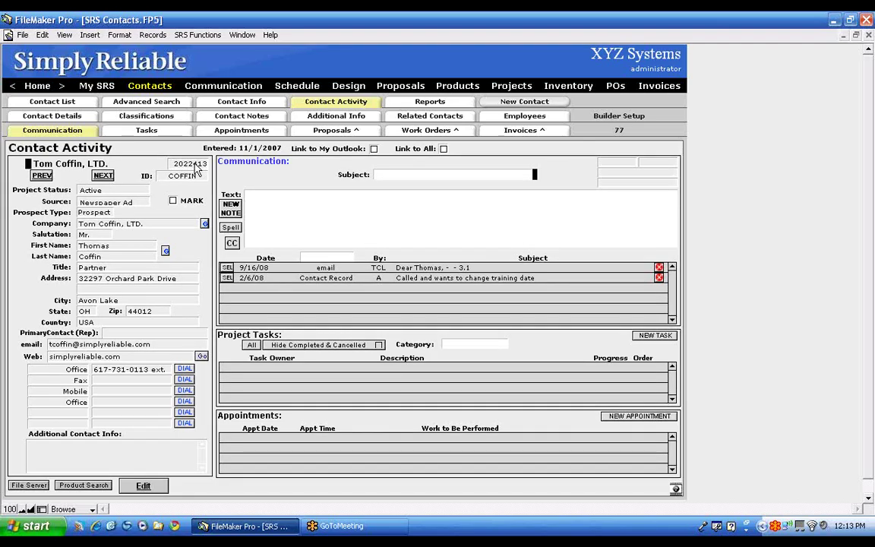
Step: Reopen the same contact's Contact Activity record from the Contact List
click(150, 85)
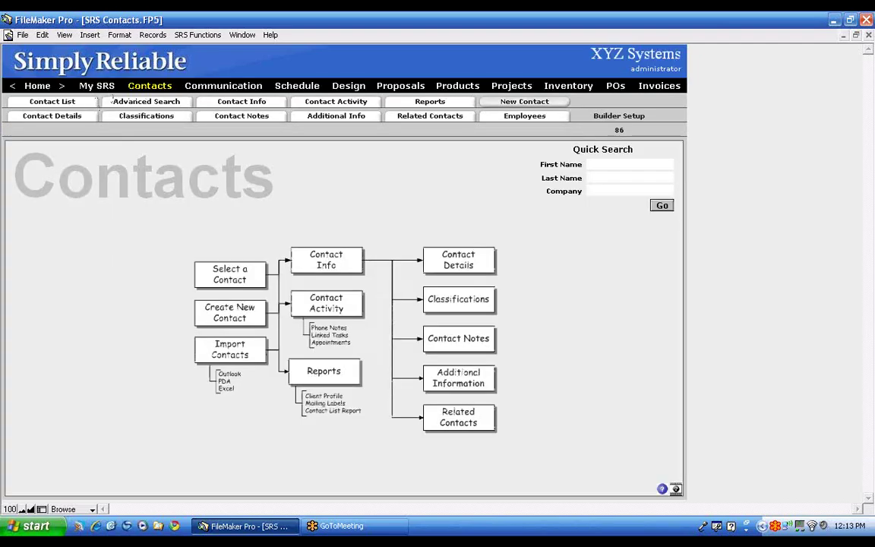
click(52, 101)
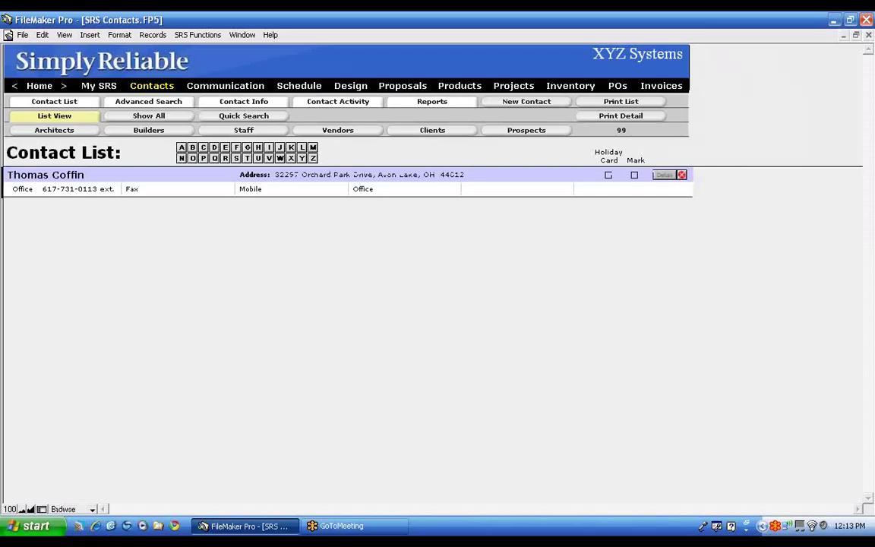
click(142, 175)
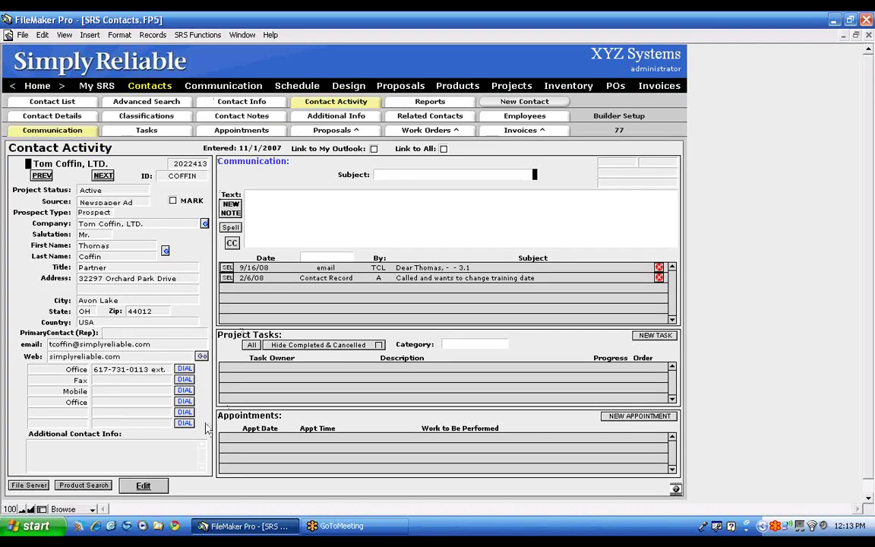
Step: Launch Outlook Express, address a new message to the contact, and discard it
click(36, 526)
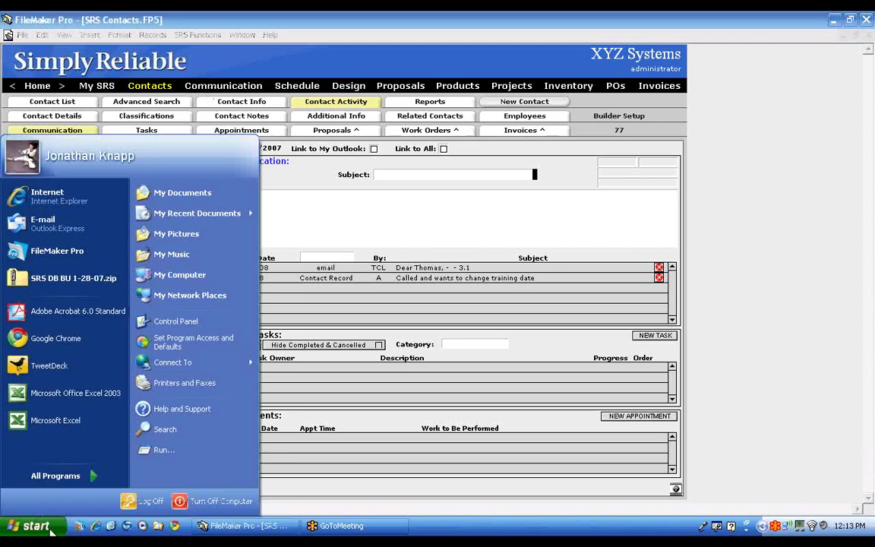
click(53, 224)
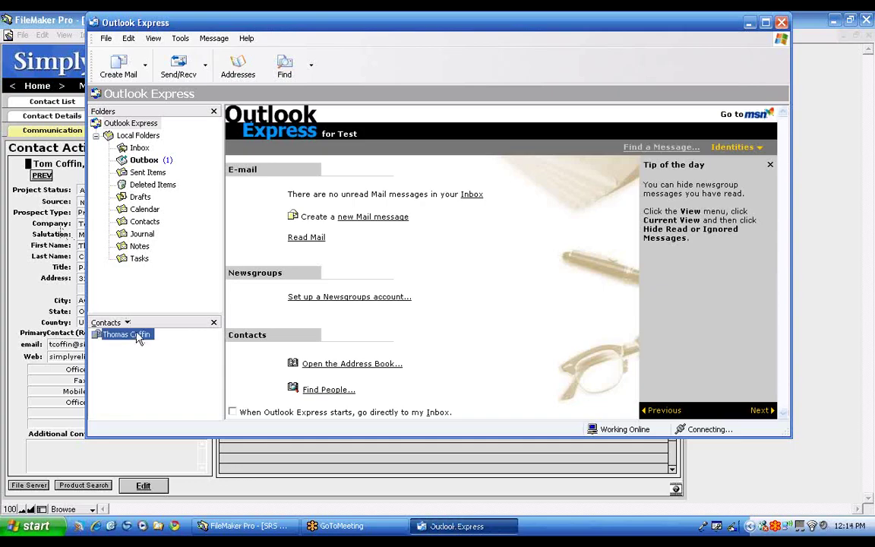
double_click(139, 338)
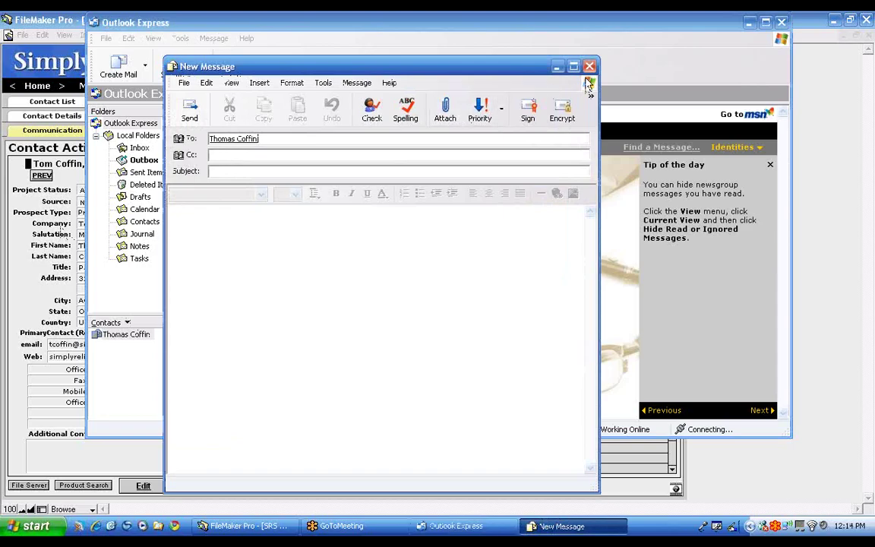
click(589, 67)
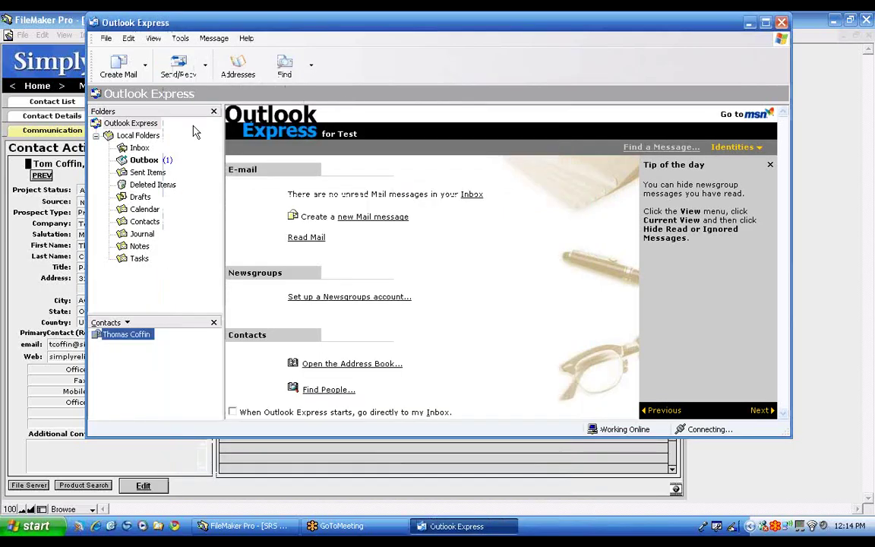
Step: From the Contacts folder, address and discard another message to the contact, then close Outlook Express
click(141, 221)
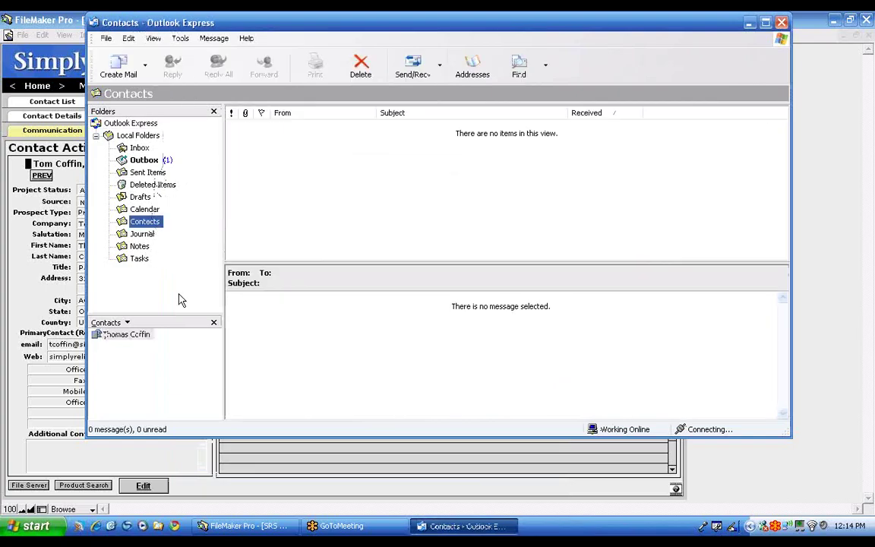
double_click(145, 338)
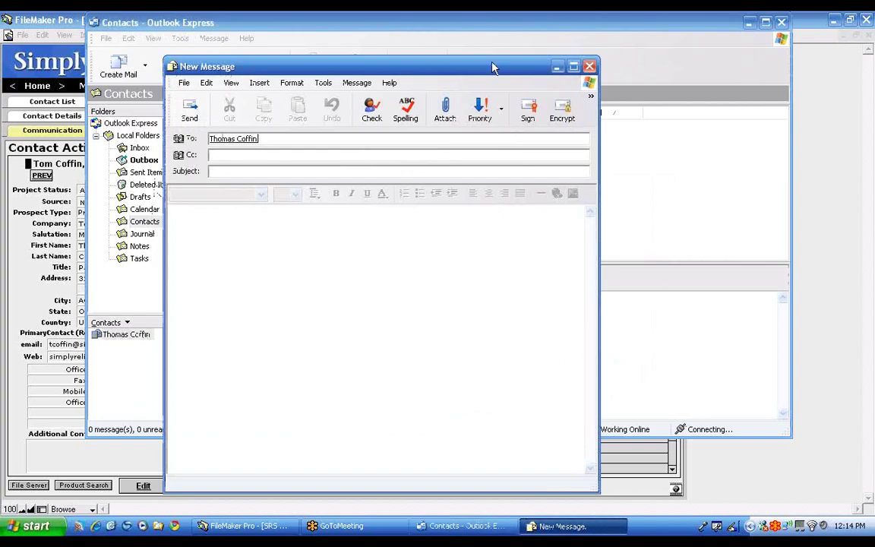
click(591, 67)
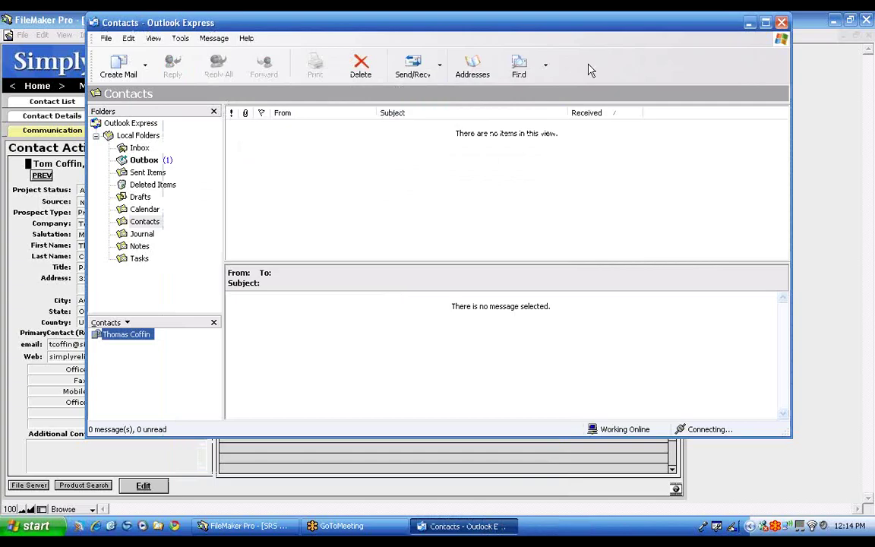
click(782, 24)
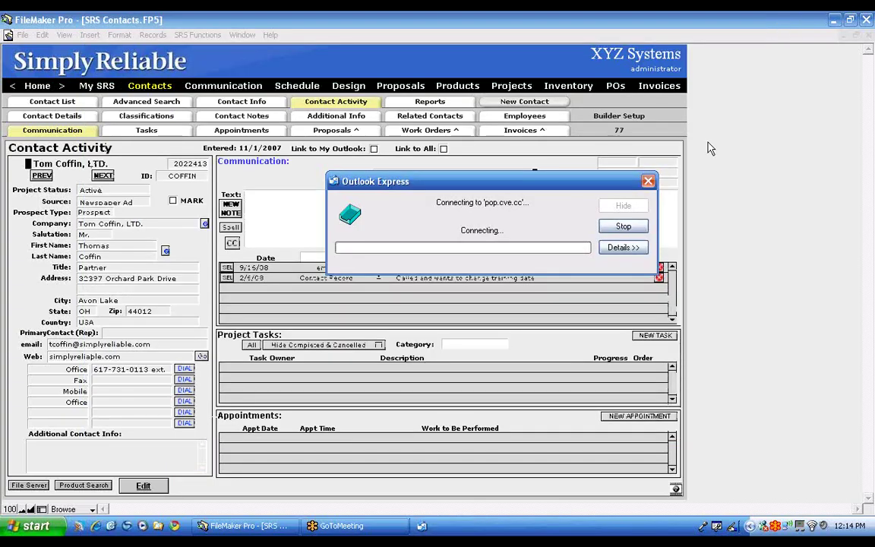
Step: Stop the mail connection, dismiss its error report, and reach the Microsoft Office programs list
click(626, 228)
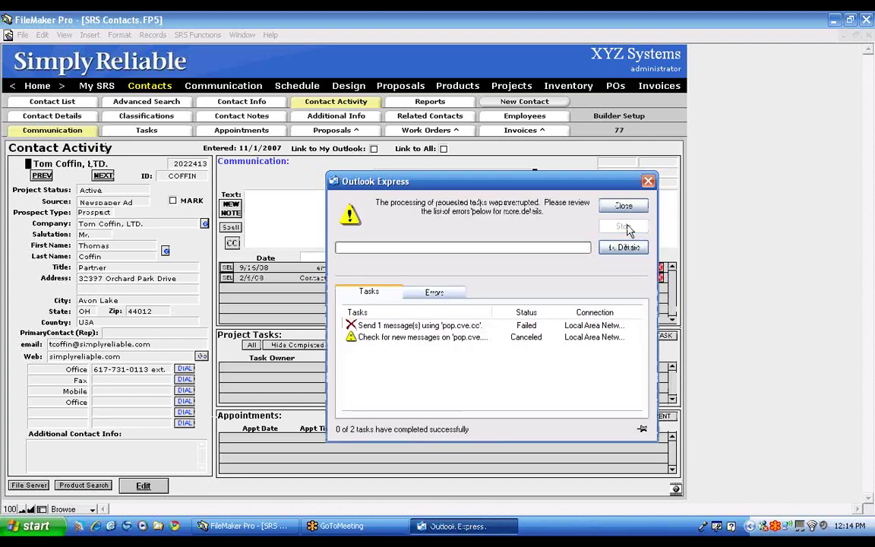
click(623, 206)
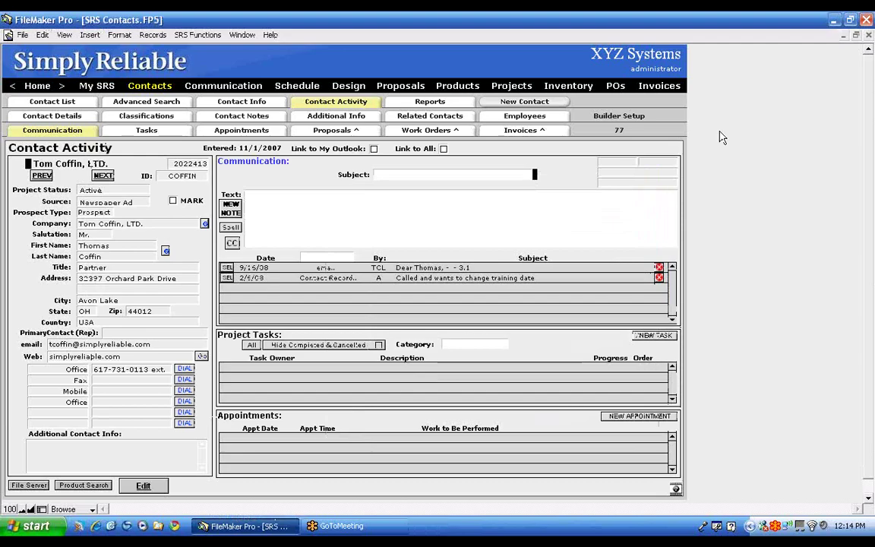
click(44, 531)
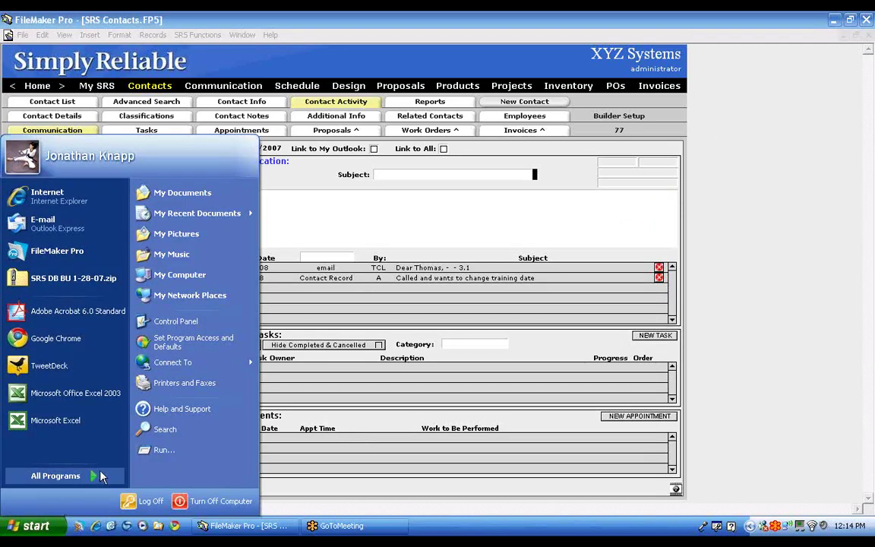
mouse_move(101, 475)
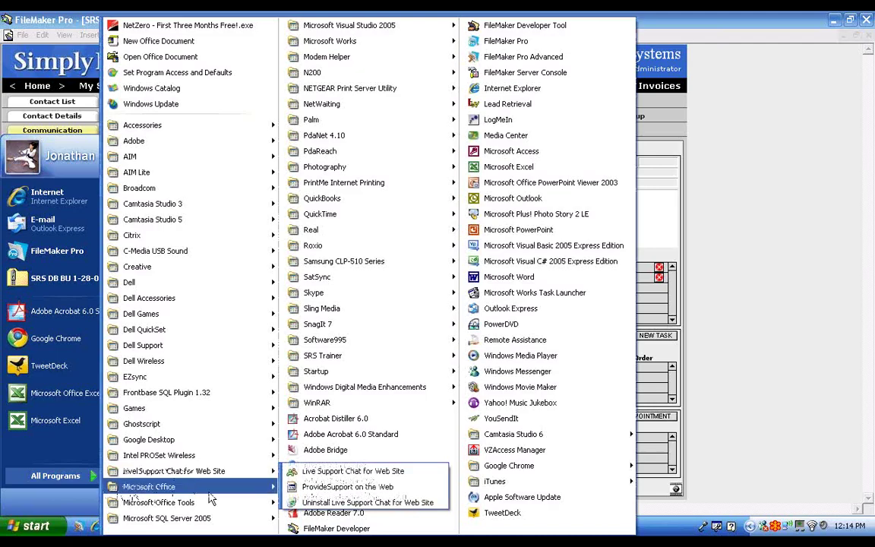
mouse_move(235, 491)
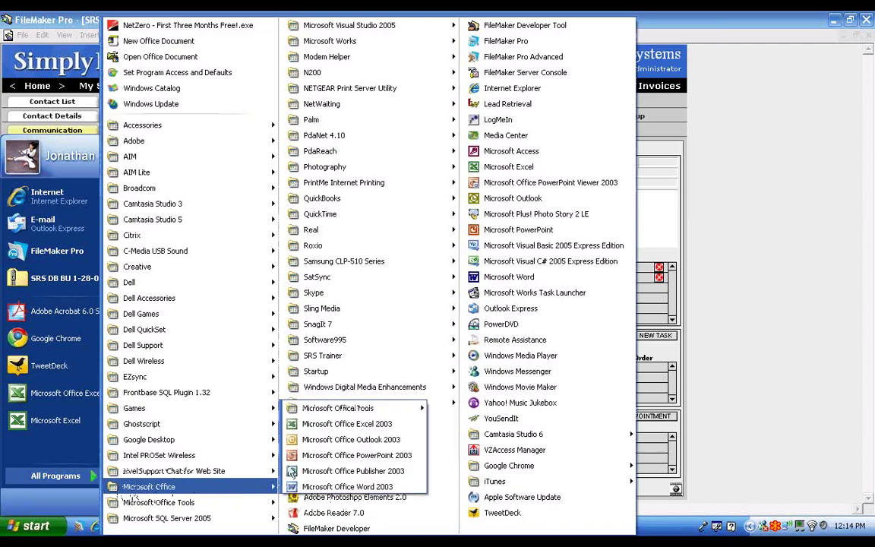
Step: Try launching Outlook 2003, decline the error report, and cancel Office 2003 Setup
click(350, 440)
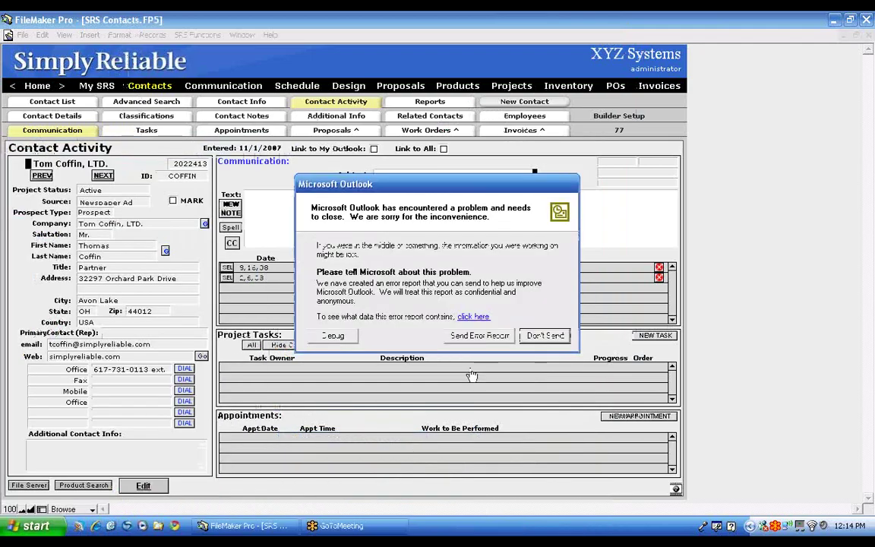
click(546, 336)
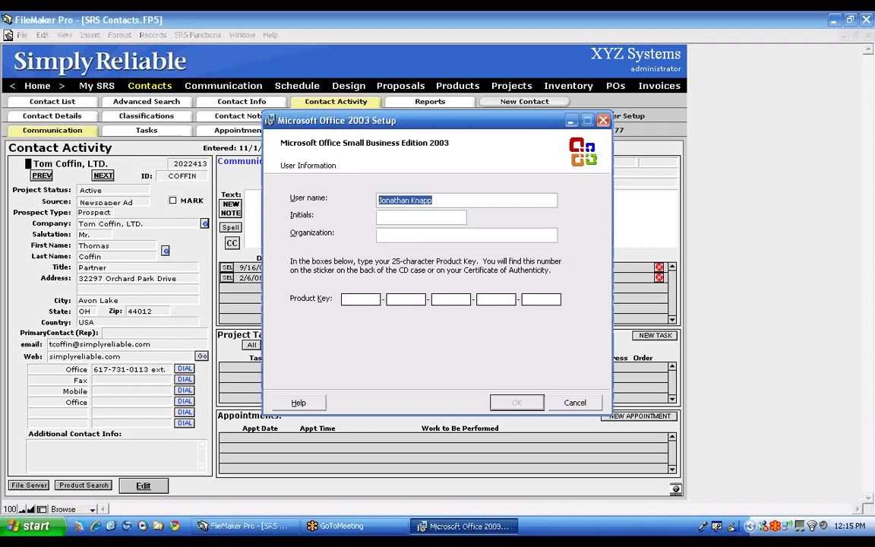
click(573, 401)
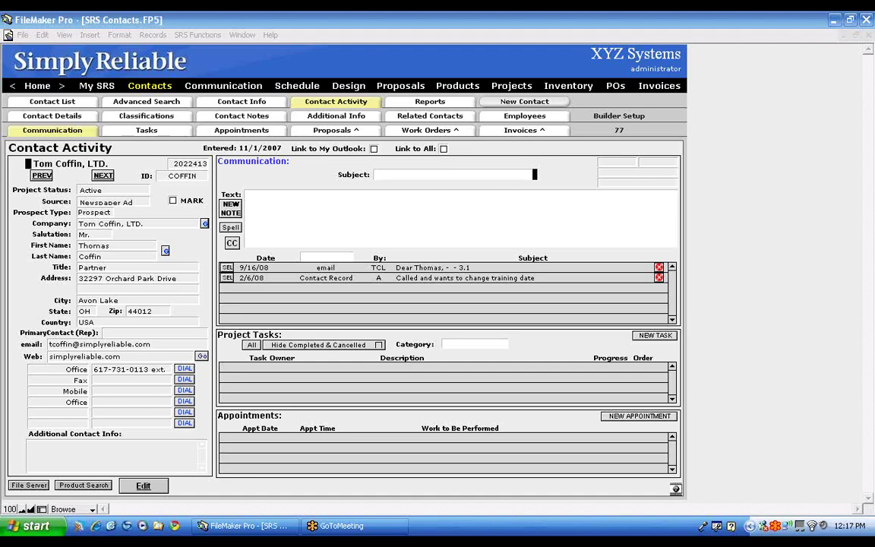
Step: Open My SRS and its Outlook Link page for syncing contacts
click(107, 88)
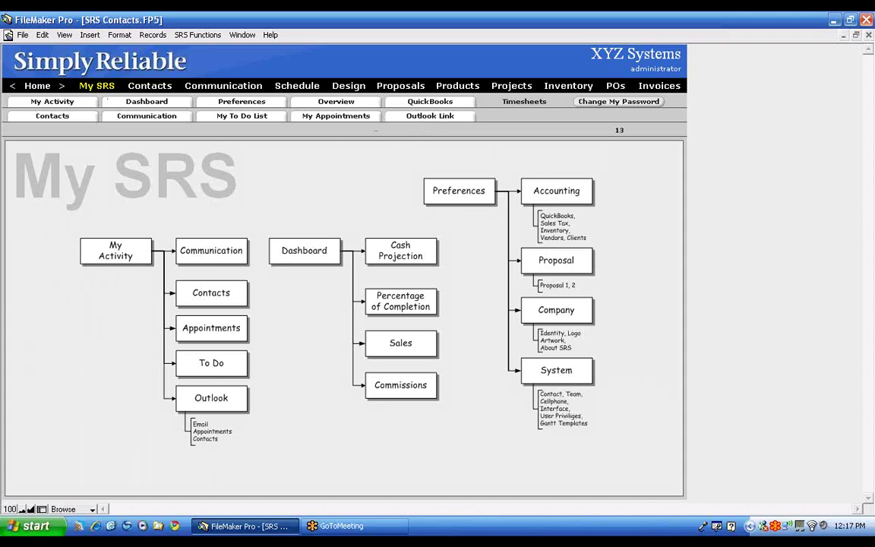
click(430, 115)
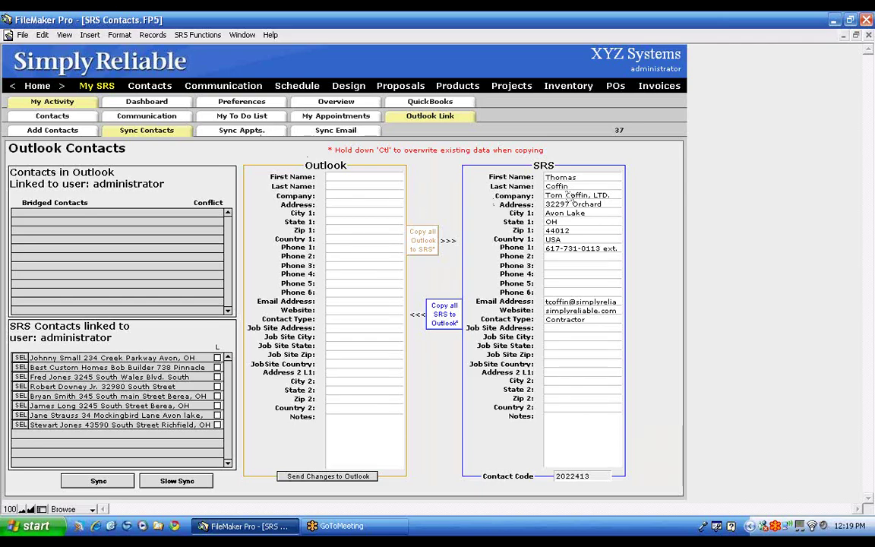
Step: Review the Sync Appts. and Sync Email pages, then enter a last name in Contacts Quick Search
click(241, 130)
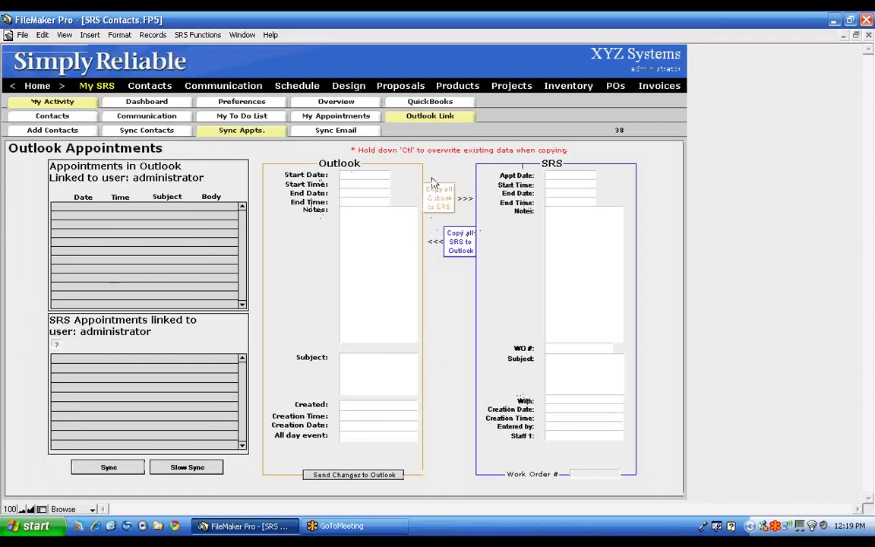
click(371, 133)
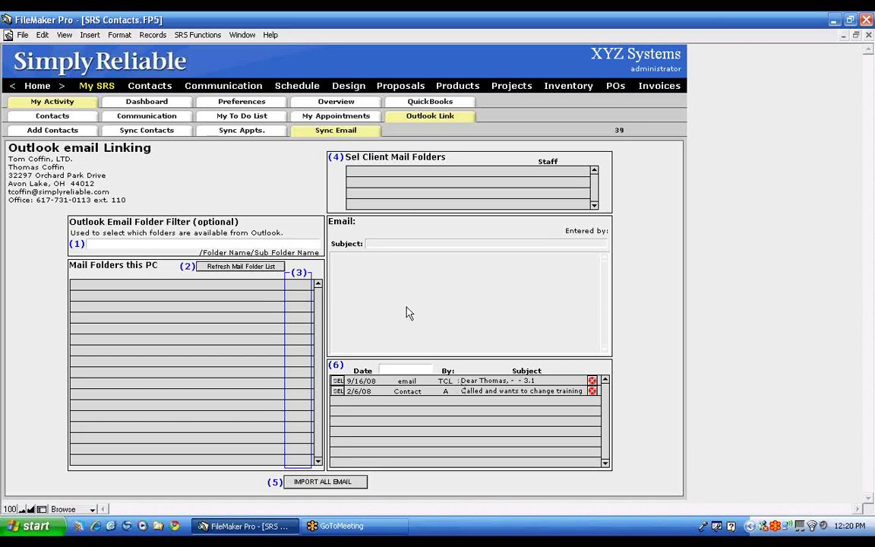
click(156, 87)
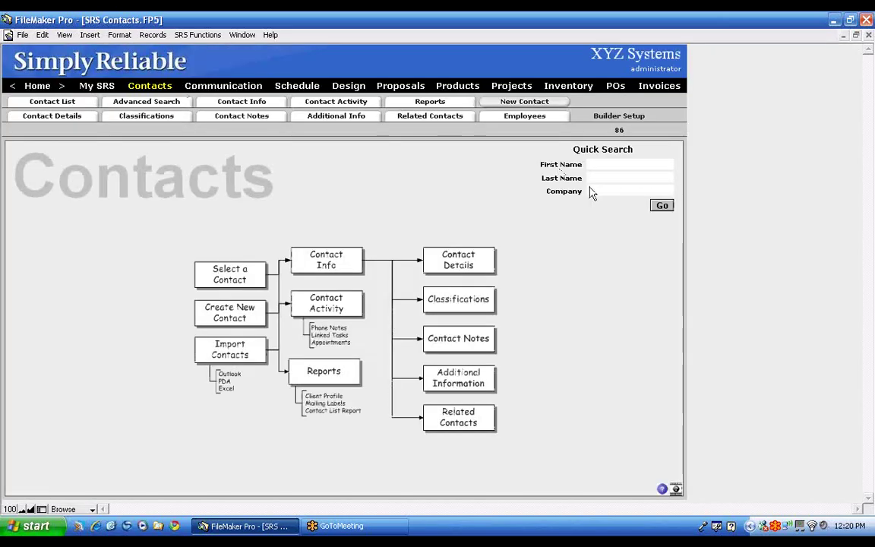
click(600, 179)
text(jones)
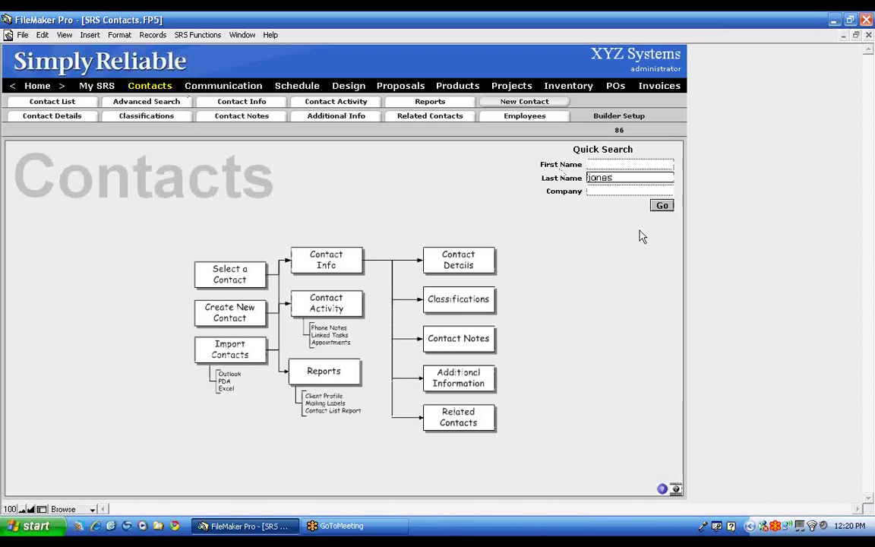
Step: Run the last-name search and open the second match's Contact Info page
click(663, 207)
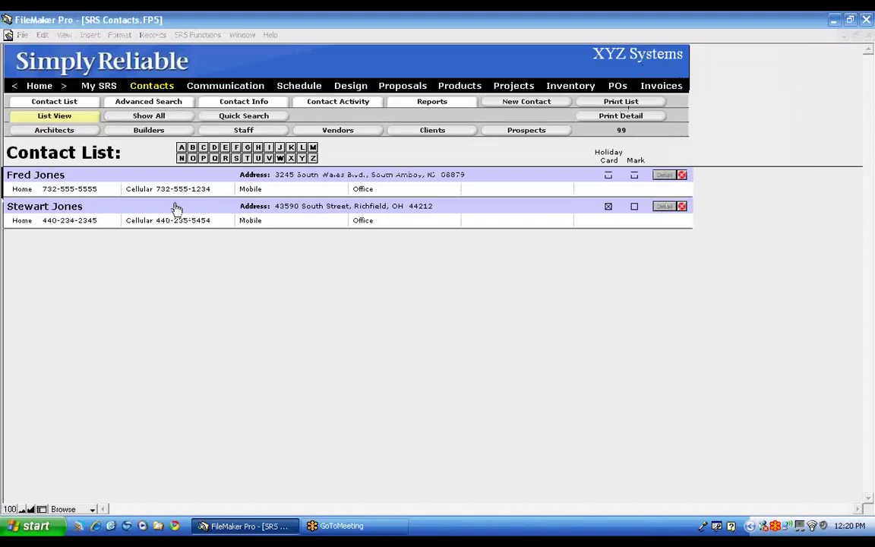
click(414, 202)
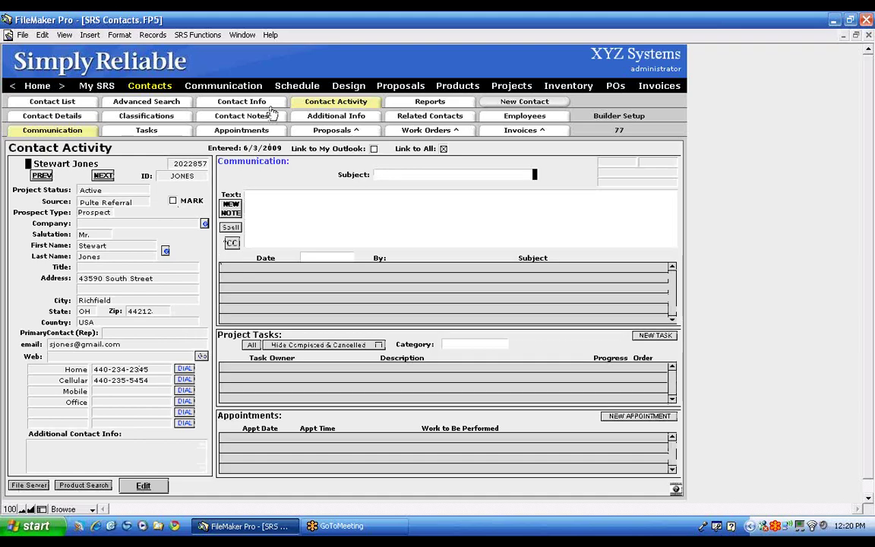
click(245, 101)
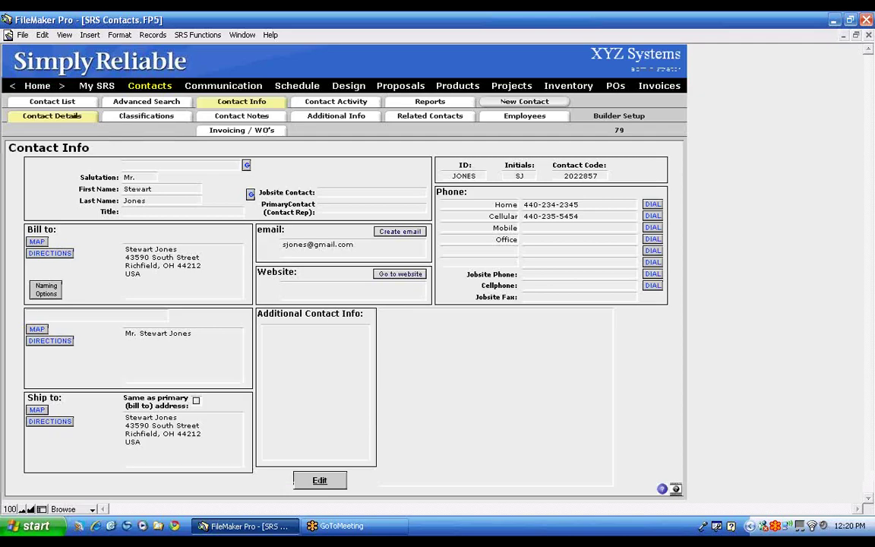
click(76, 113)
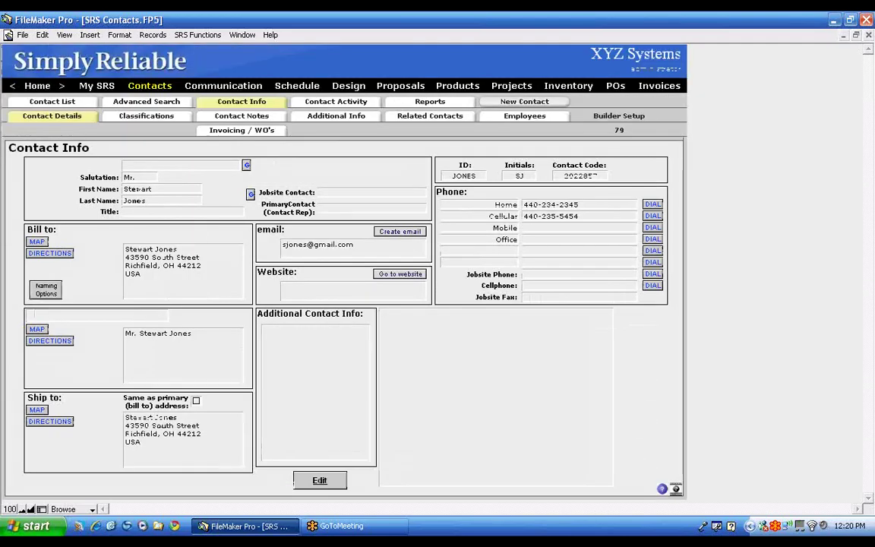
click(320, 480)
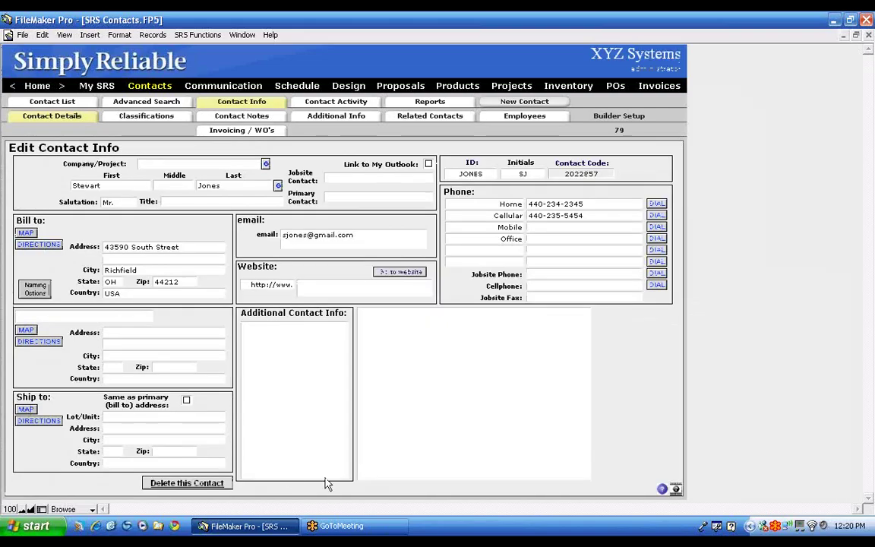
click(192, 487)
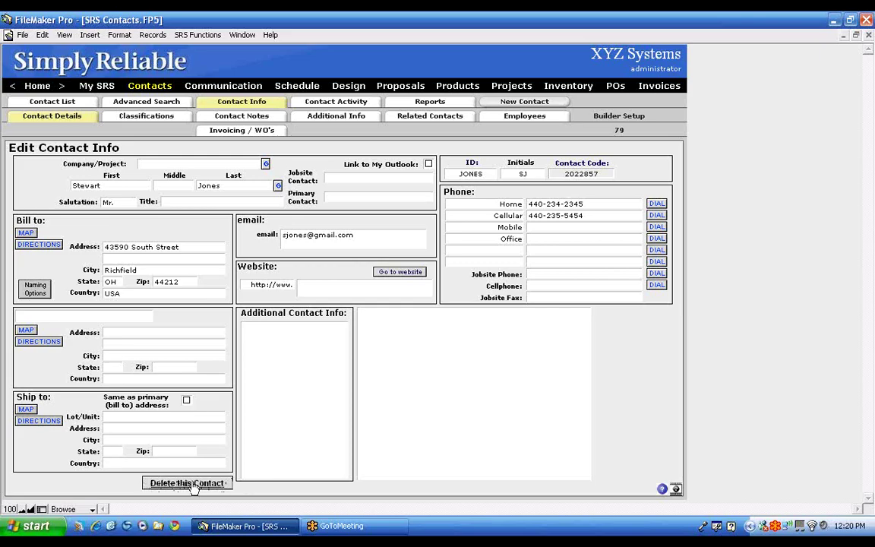
click(190, 484)
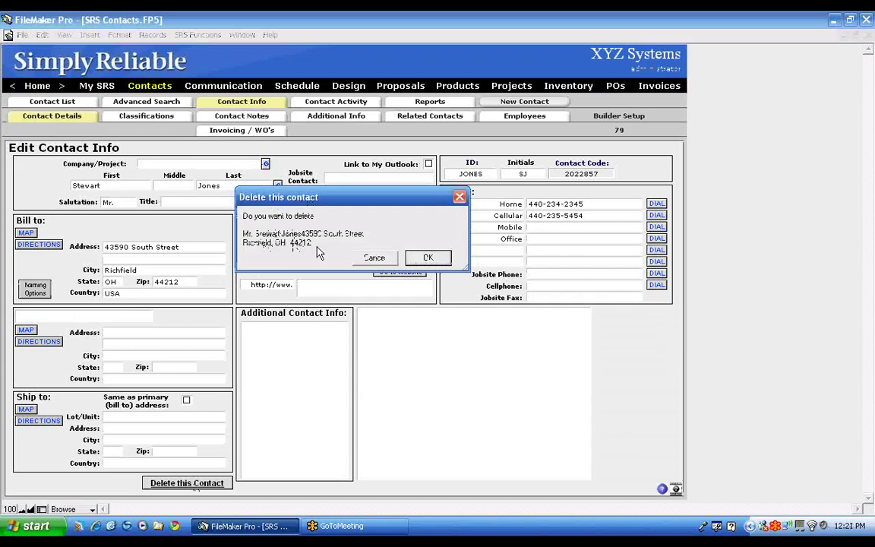
click(428, 257)
click(194, 488)
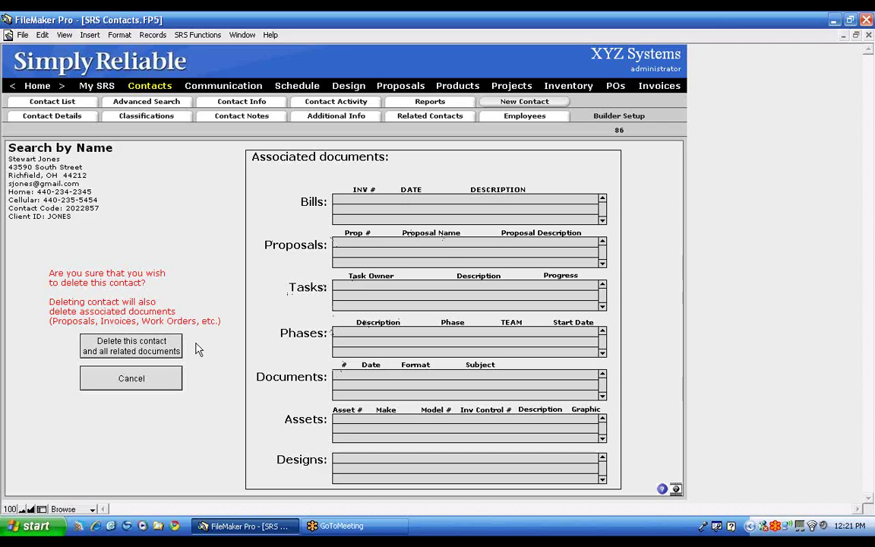
click(171, 391)
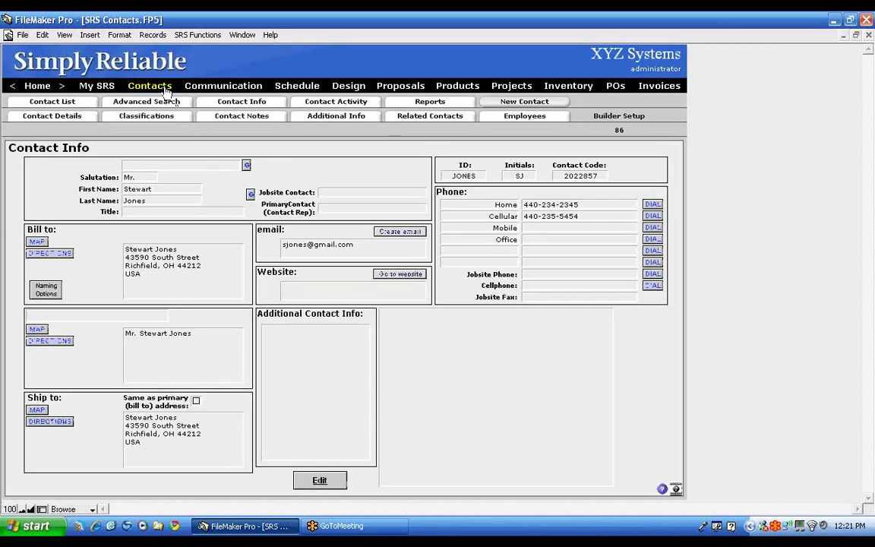
Step: Quick-search a contact by last name and open its details
click(166, 89)
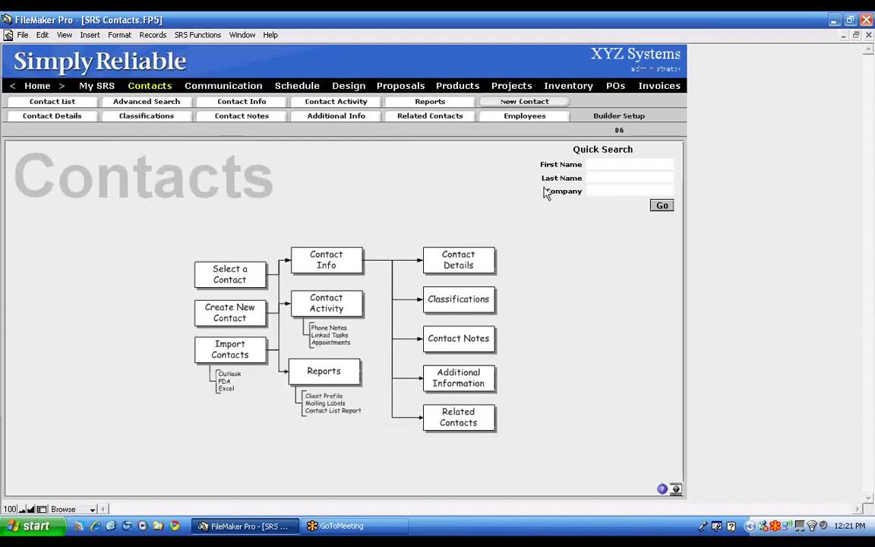
click(592, 180)
text(sn)
text(elley)
click(658, 206)
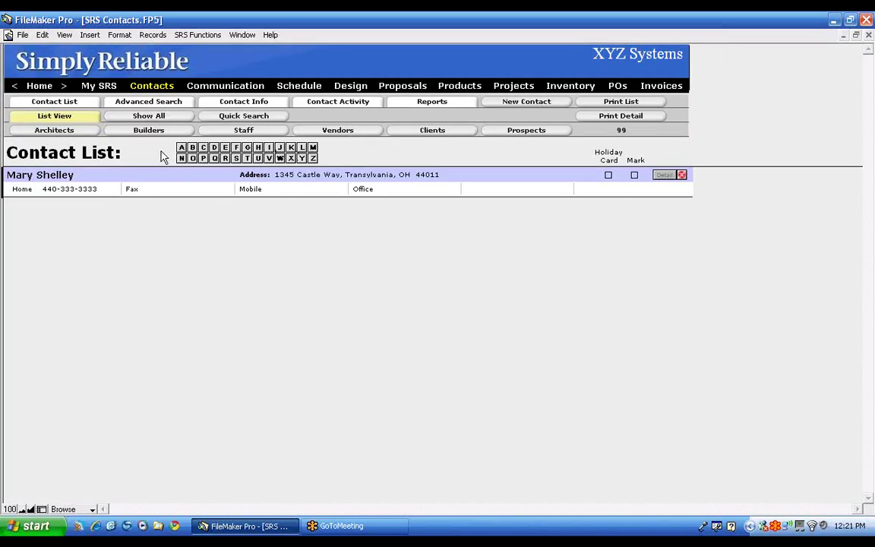
click(664, 176)
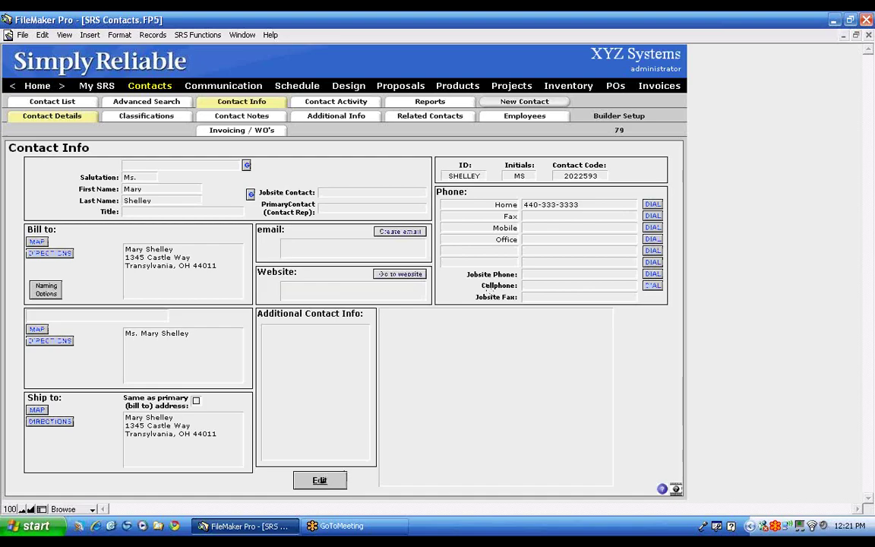
Step: Request and confirm deleting the contact, then cancel after reviewing its linked documents
click(319, 480)
click(187, 483)
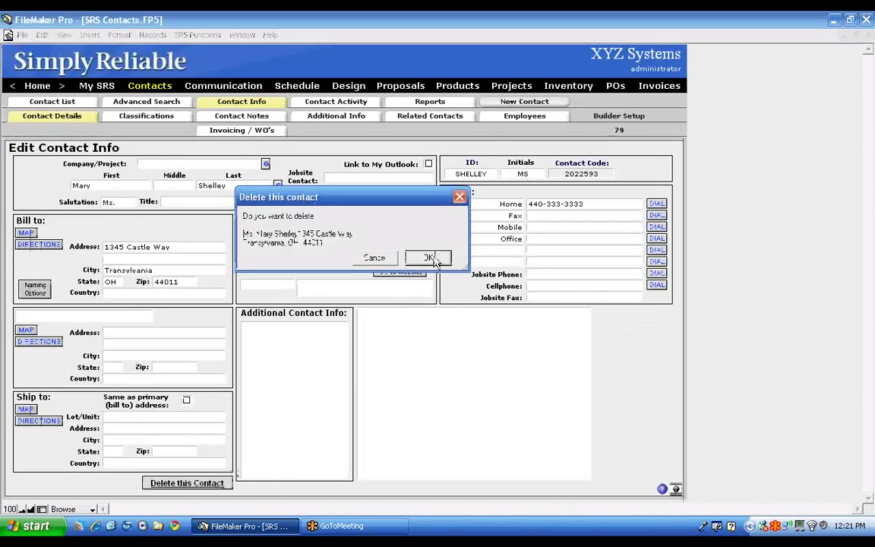
click(430, 258)
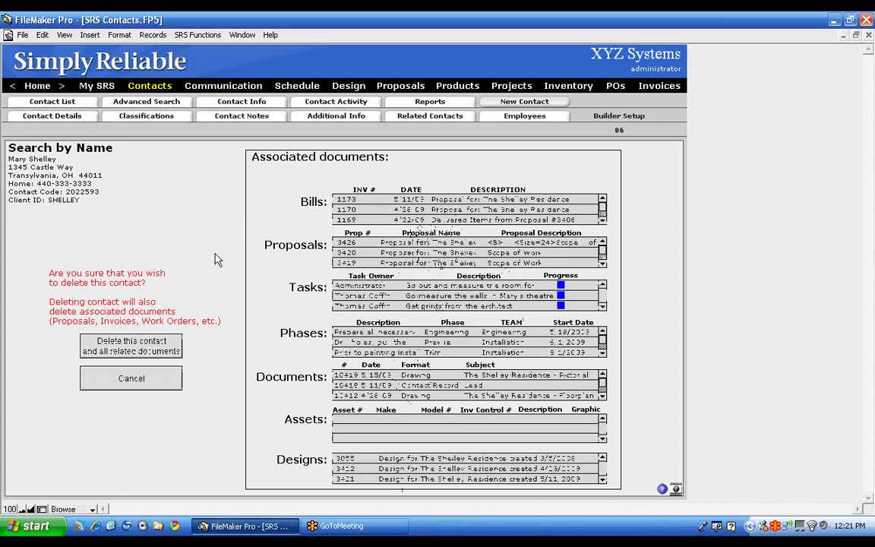
click(167, 380)
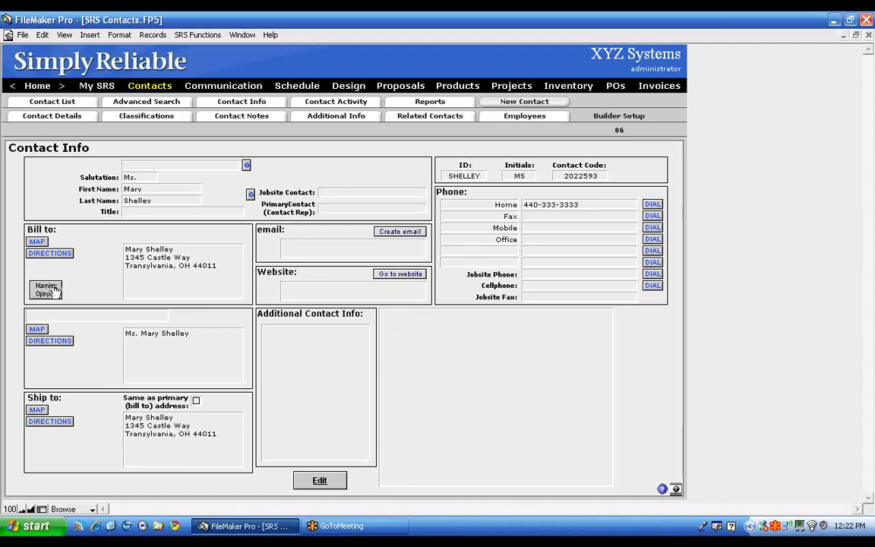
Step: Open the contact's Naming Options and keep Individual Name as the display name
click(319, 480)
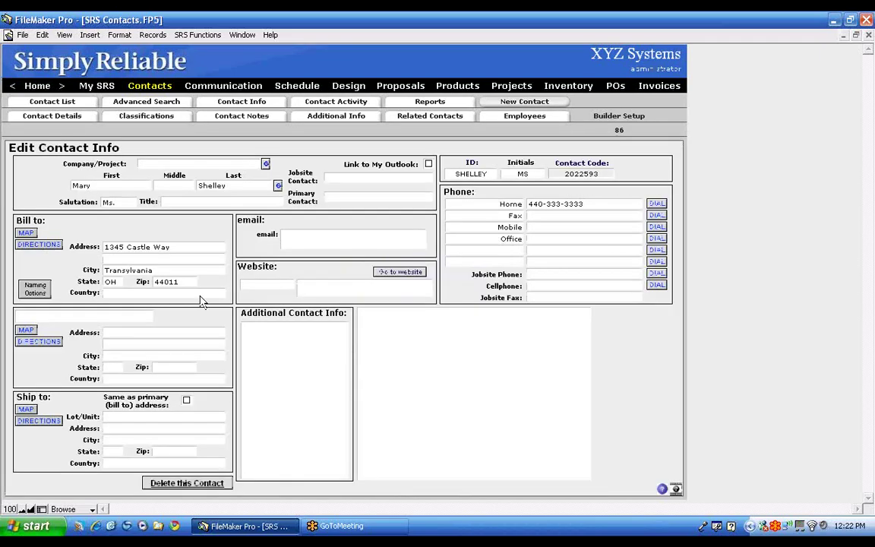
click(35, 288)
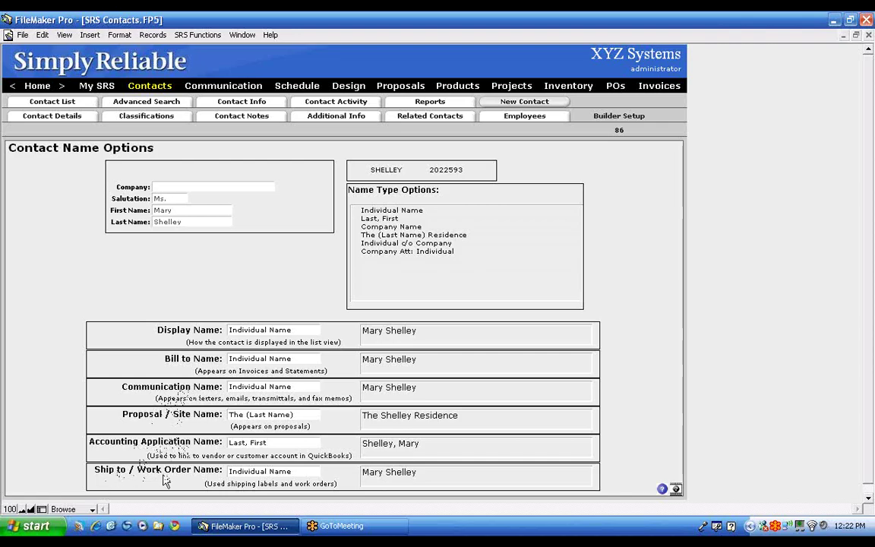
click(314, 332)
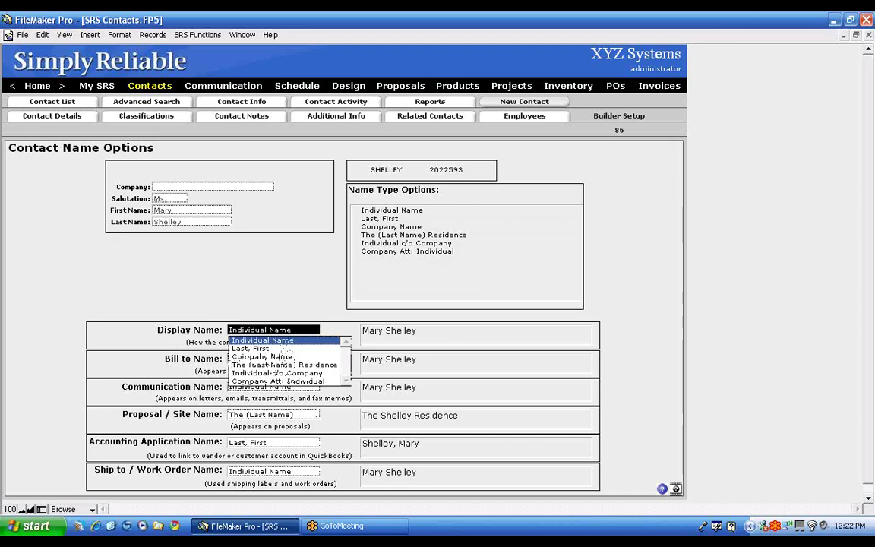
key(Return)
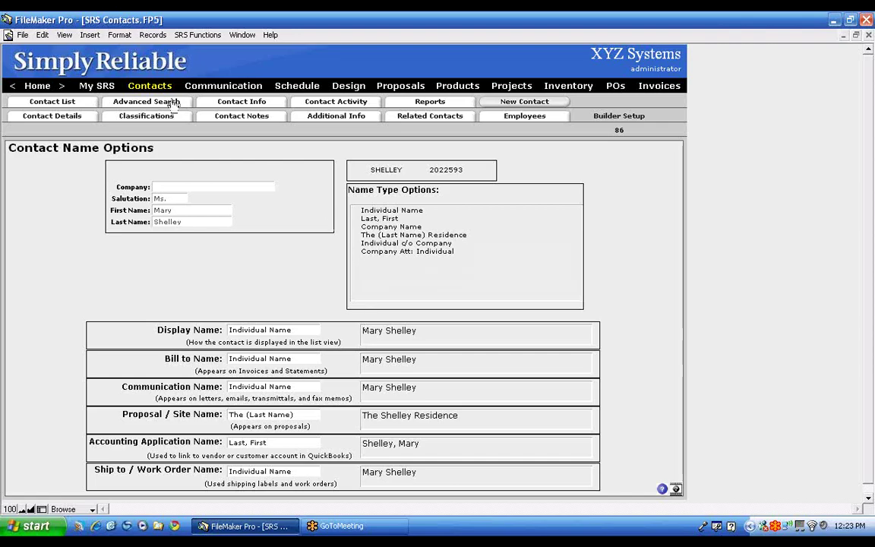
Step: Quick-search the target contact by last name and open its record
click(150, 86)
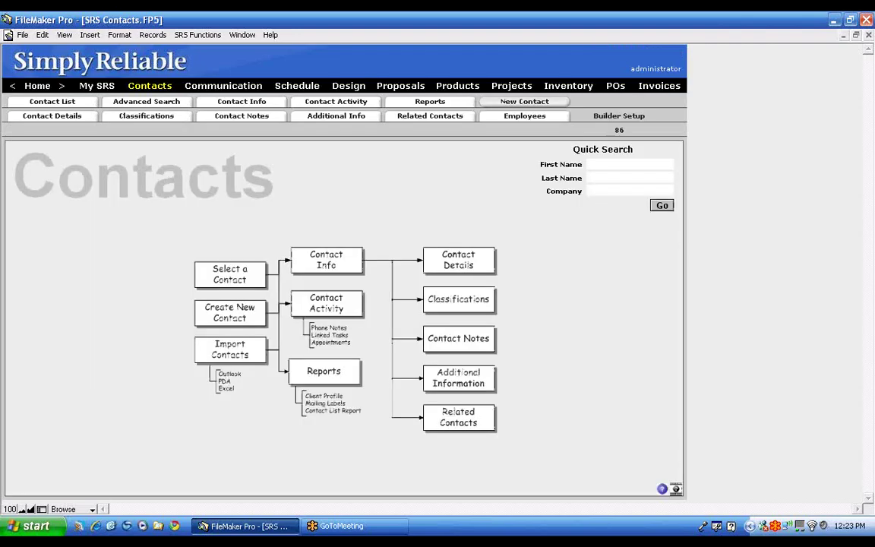
click(605, 179)
text(coffin)
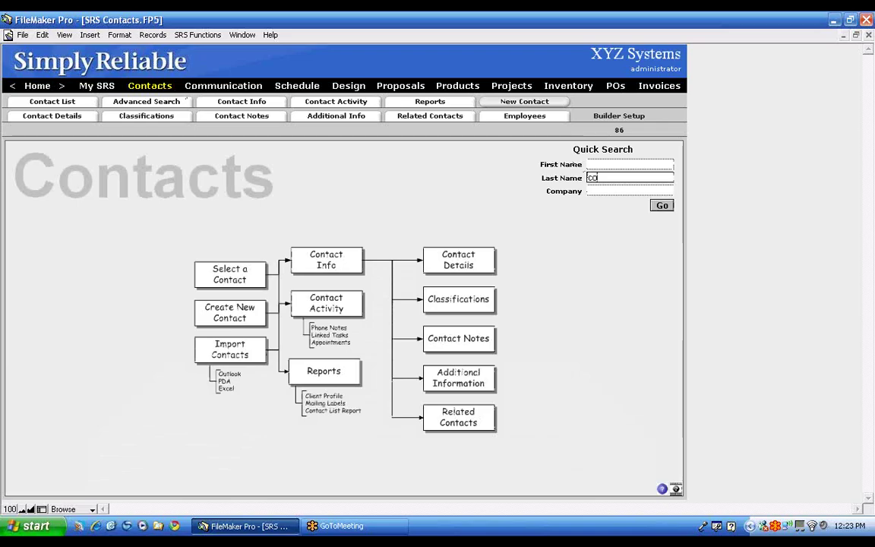
click(663, 207)
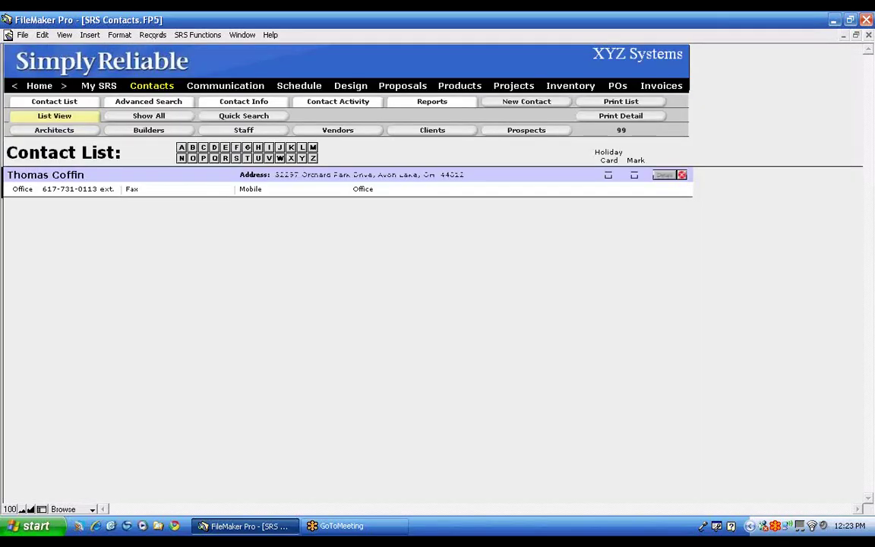
click(179, 178)
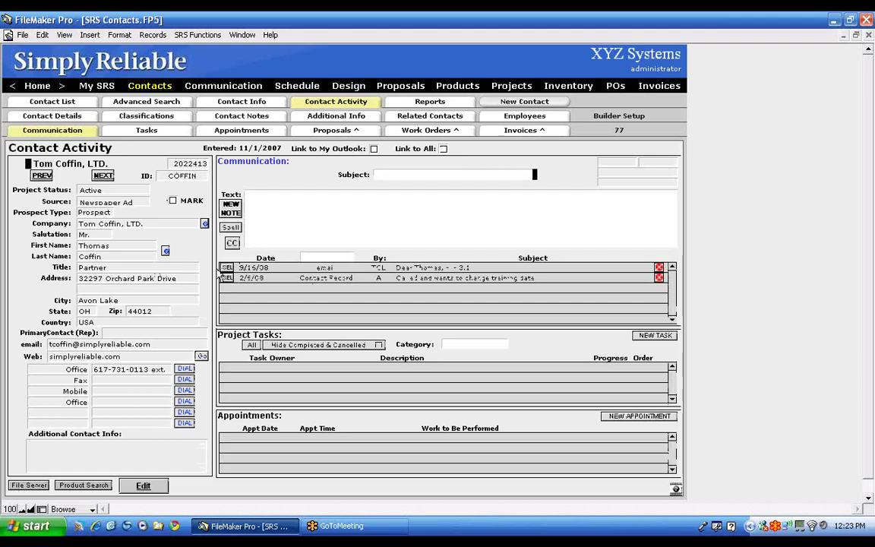
Step: Edit and resubmit the contact's Current Employee classification, then open Employee Setup
click(163, 113)
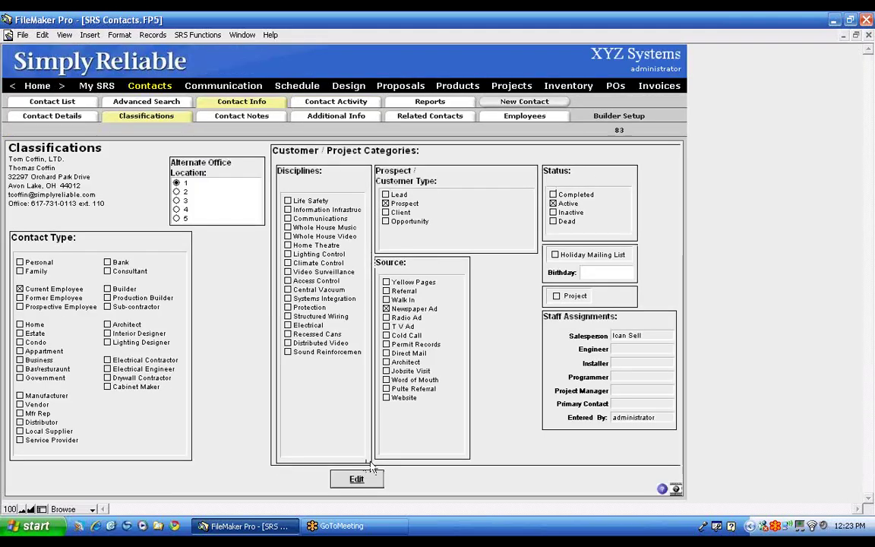
click(358, 479)
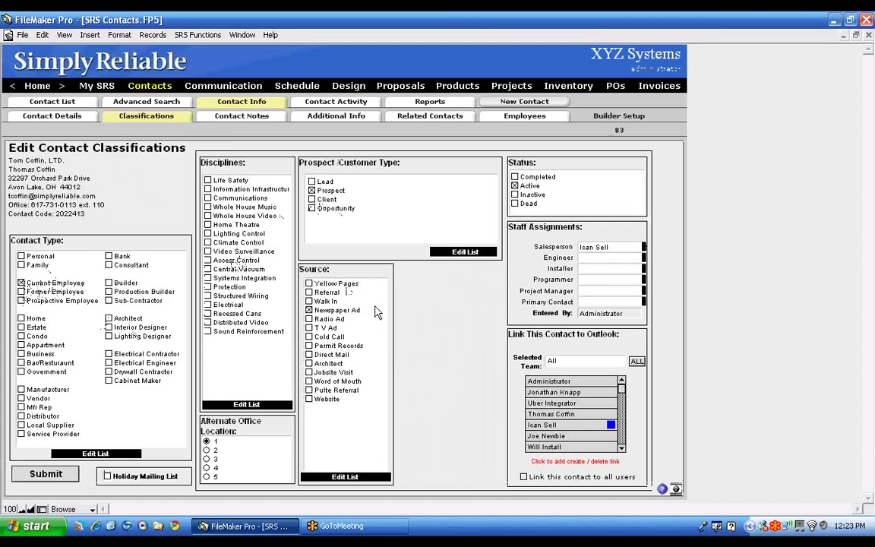
click(46, 475)
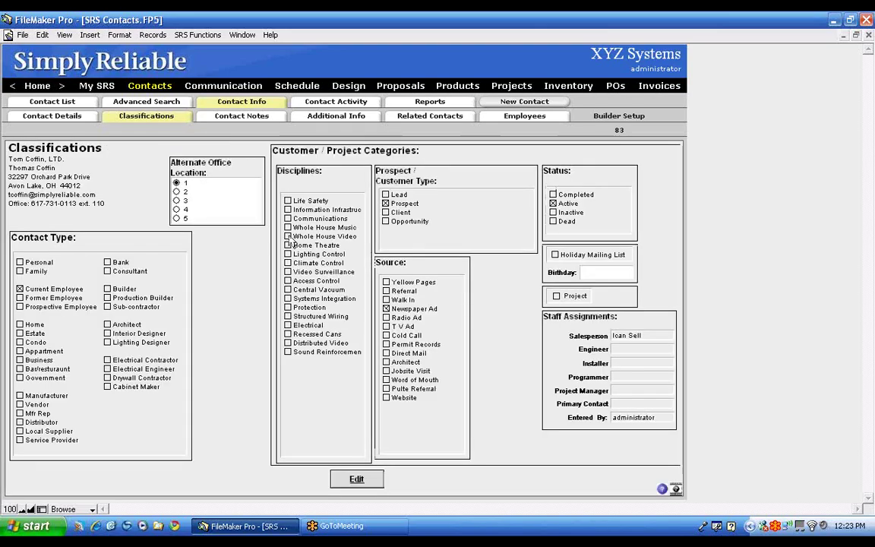
click(511, 119)
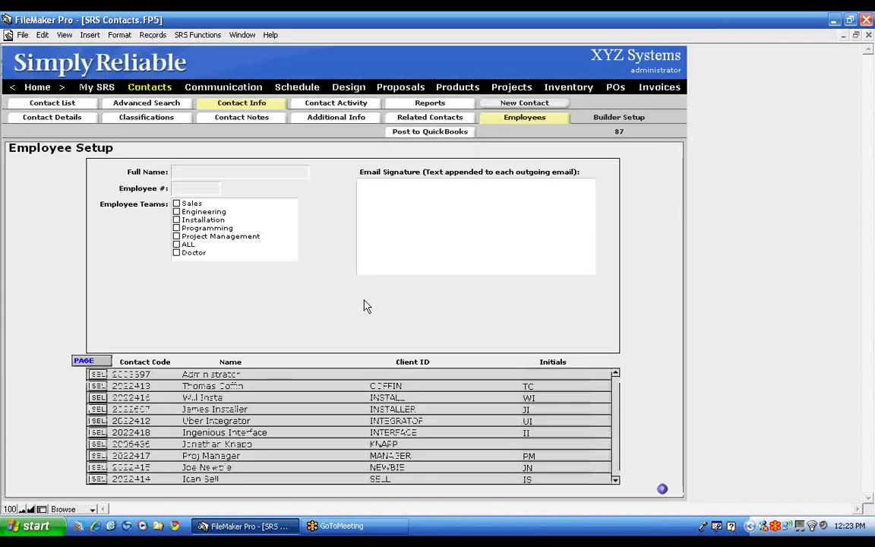
Step: Load the employee's Sales, Engineering and ALL team setup, then show that contact's notes
click(98, 386)
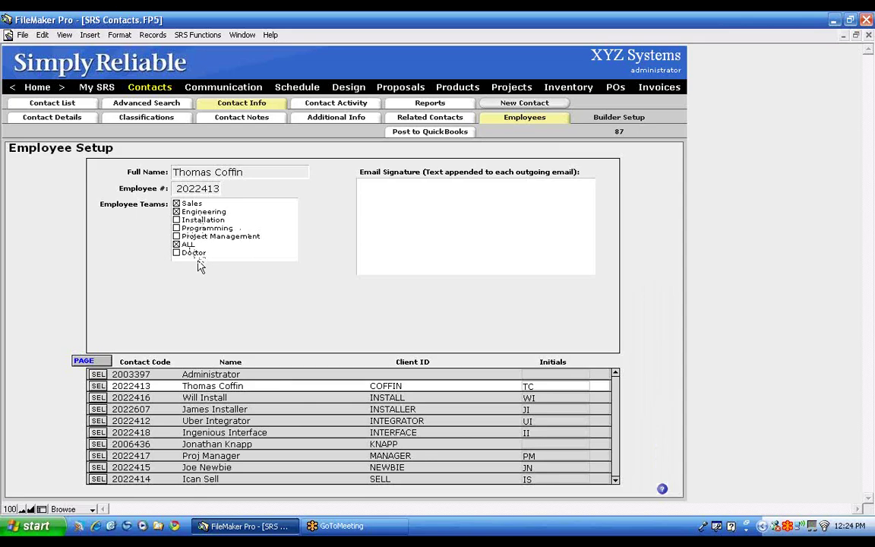
click(232, 116)
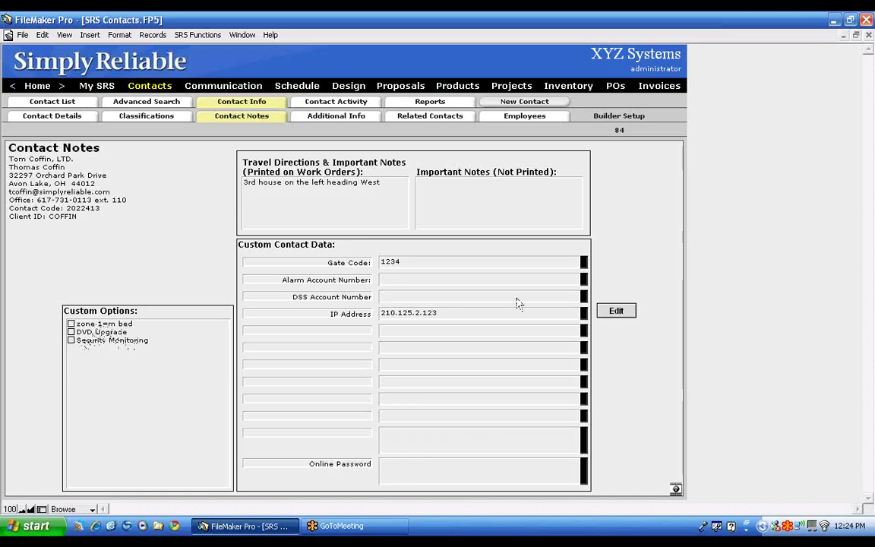
click(616, 311)
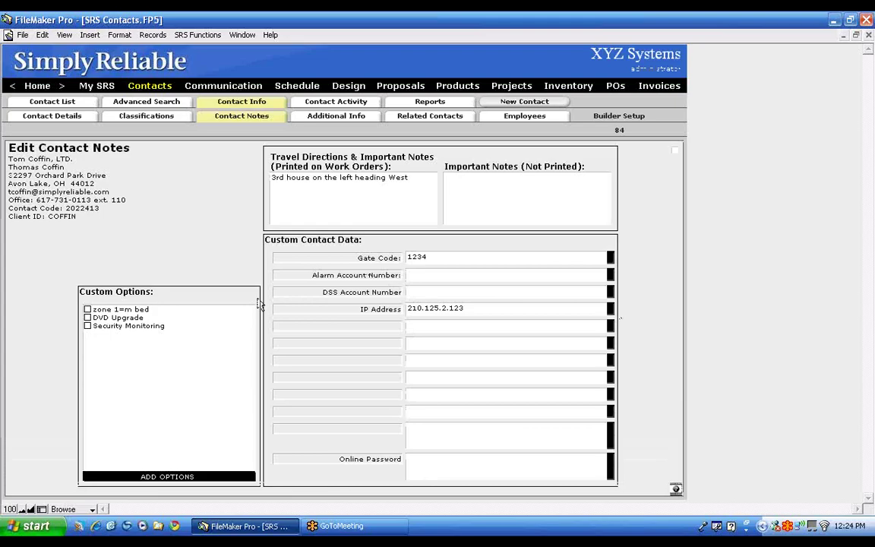
click(88, 326)
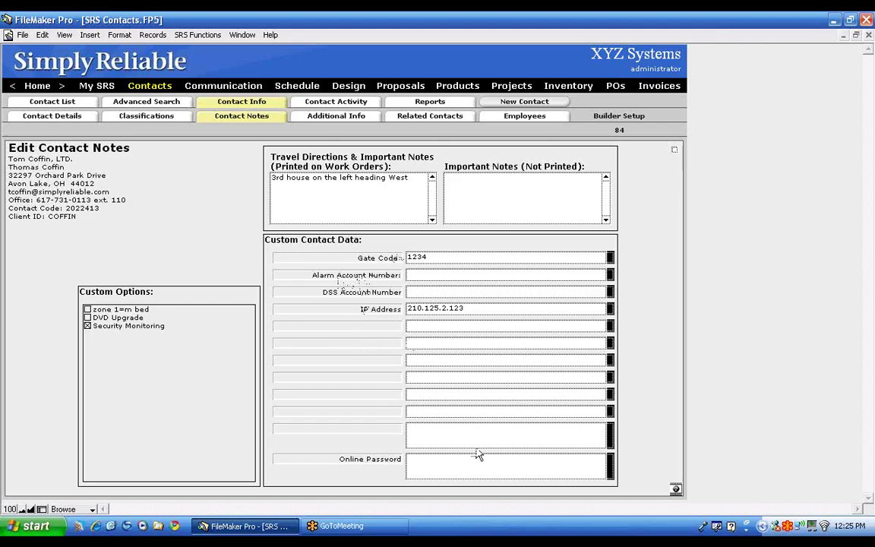
click(564, 259)
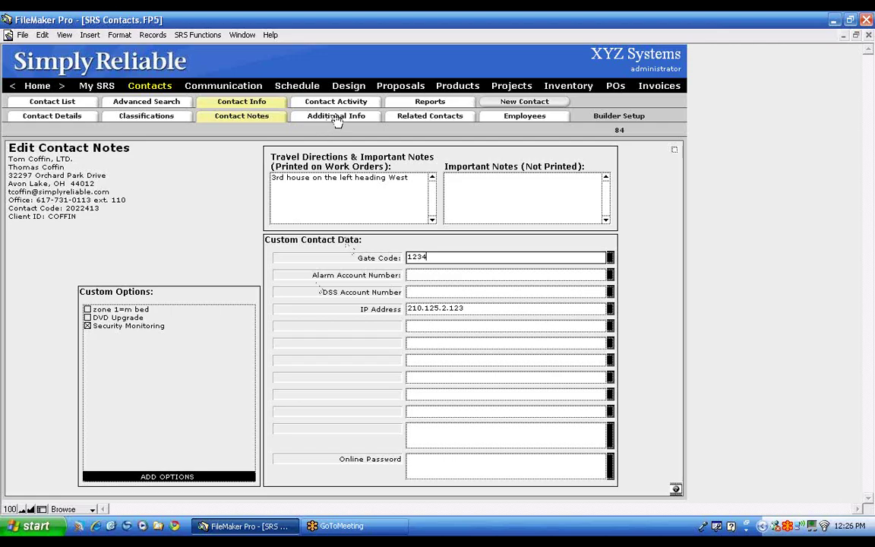
Step: Show the contact's Additional Info with vendor lead time and payment terms
click(336, 118)
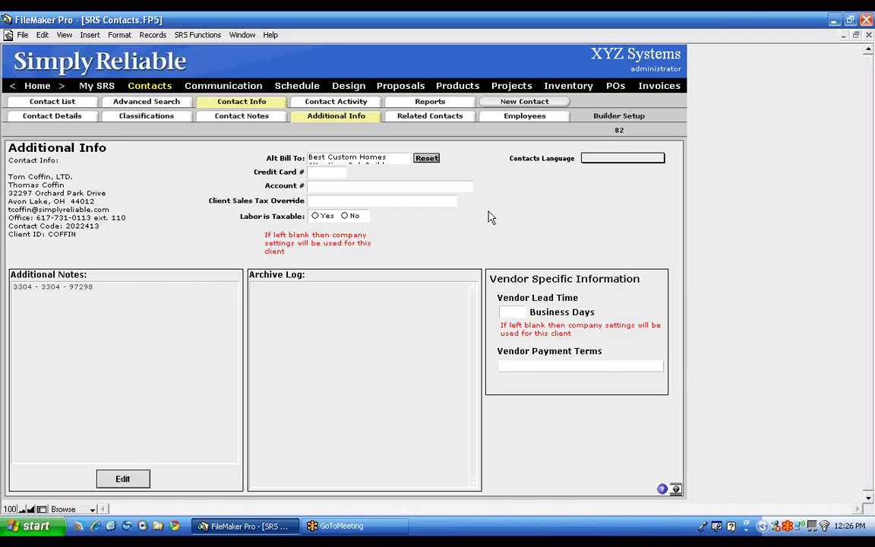
Step: Show the contact's Related Players, listing Best Custom Homes and a lighting designer
click(454, 118)
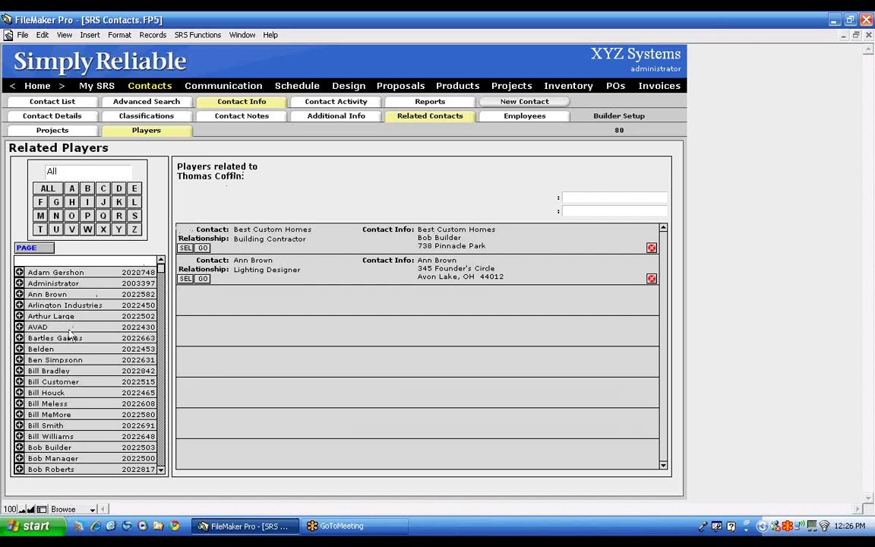
Step: Add a related player as Architect, with the current contact's relationship set to Client
click(20, 360)
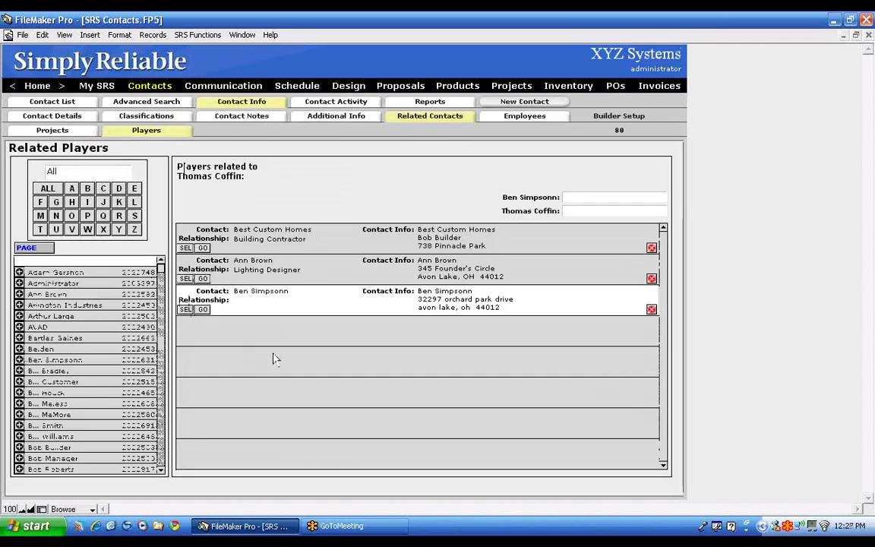
click(297, 295)
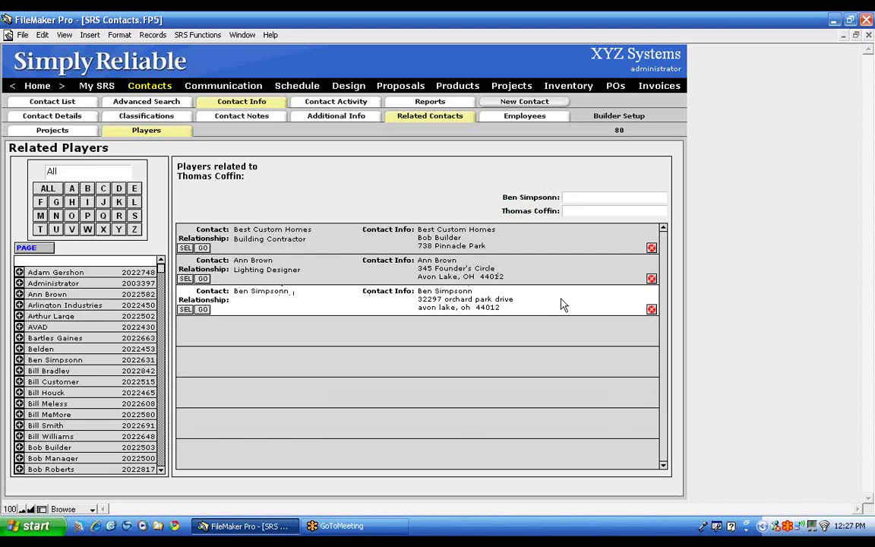
click(656, 199)
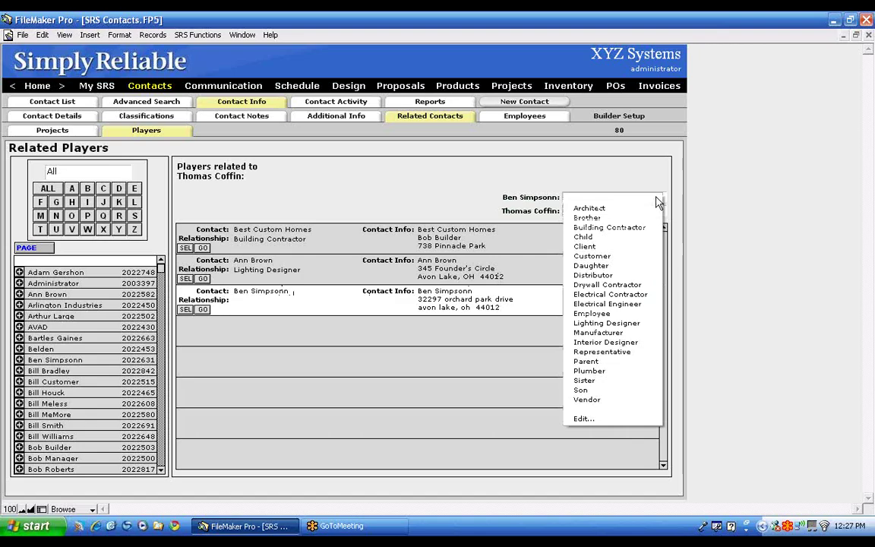
click(629, 210)
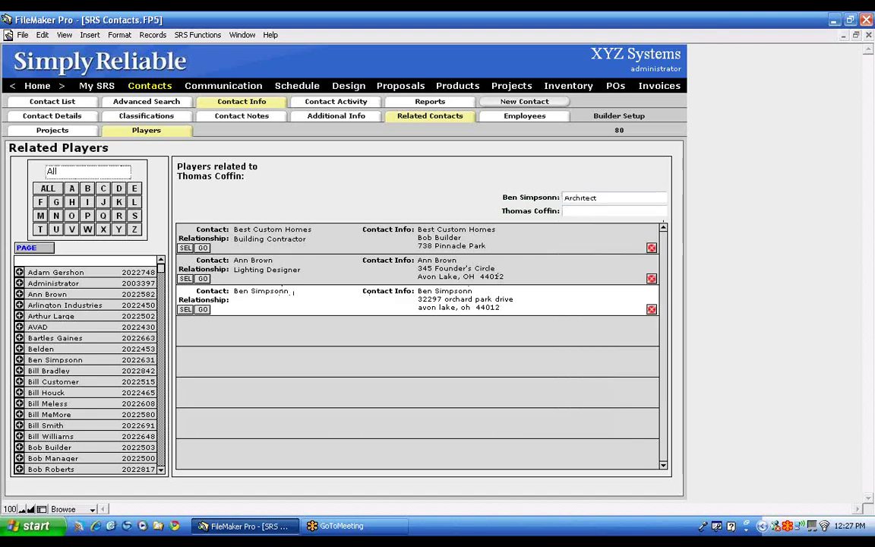
click(634, 212)
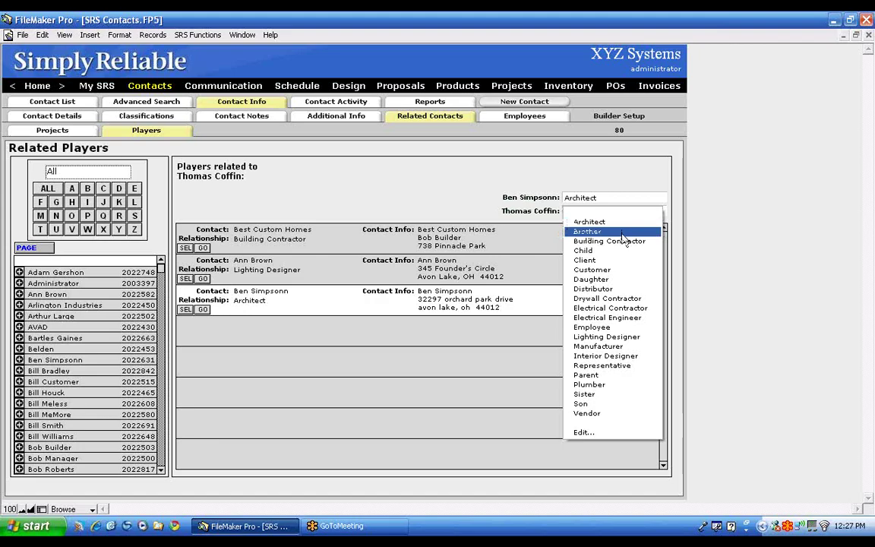
click(617, 260)
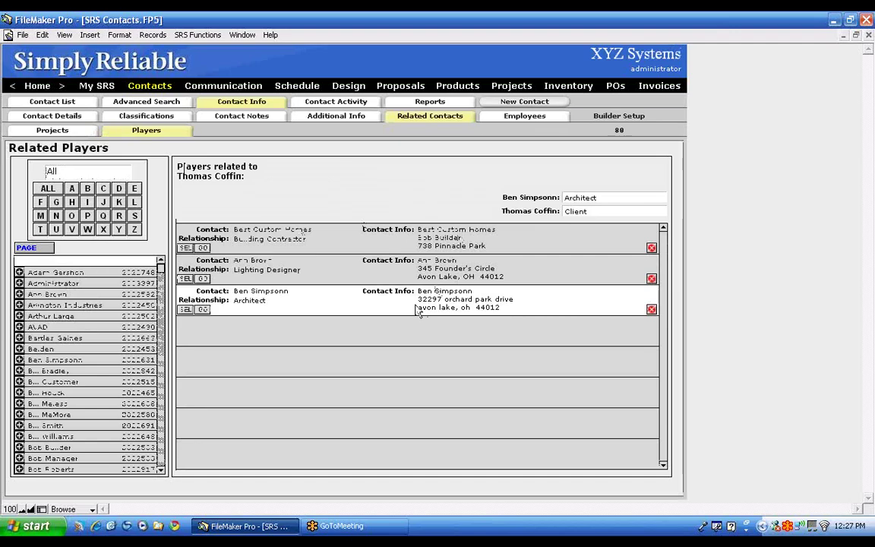
click(456, 104)
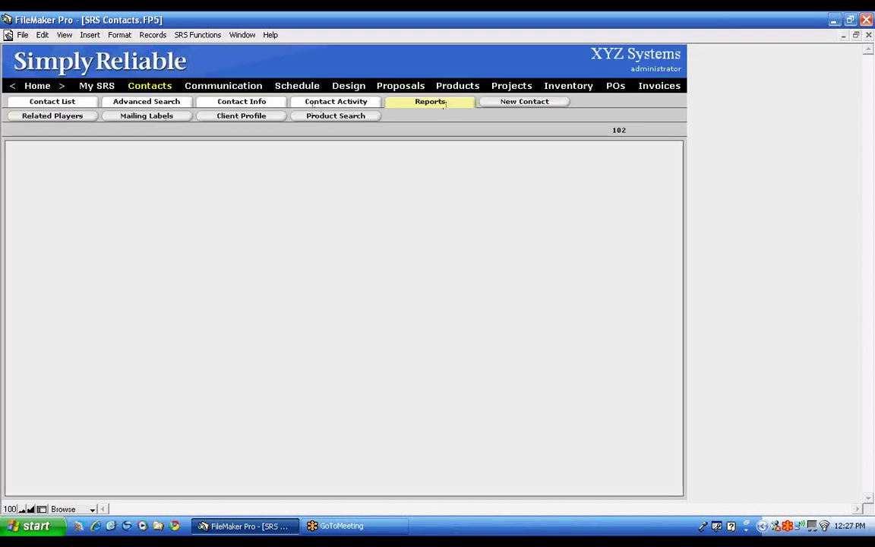
click(73, 115)
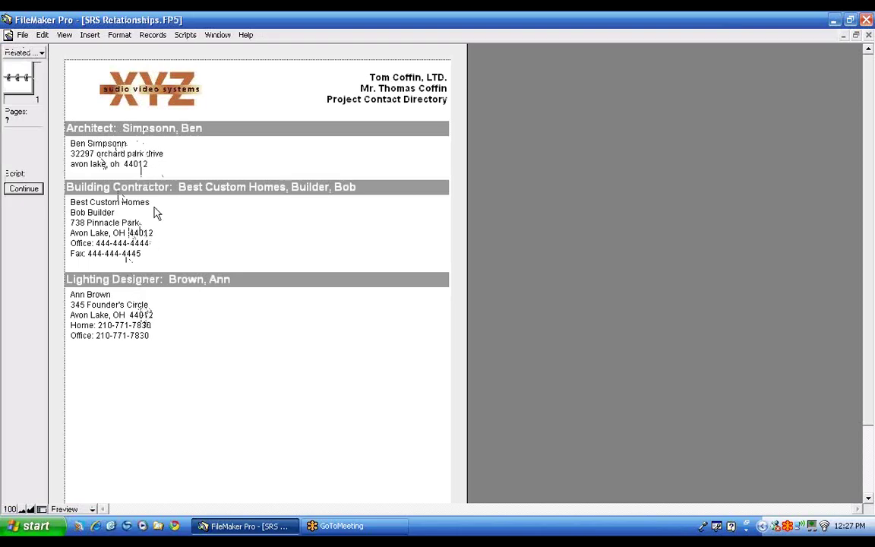
click(30, 190)
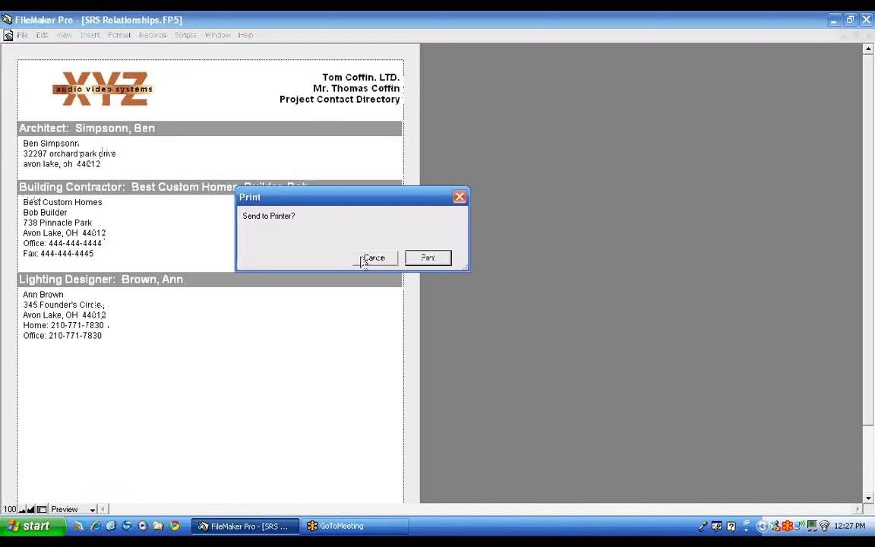
click(365, 259)
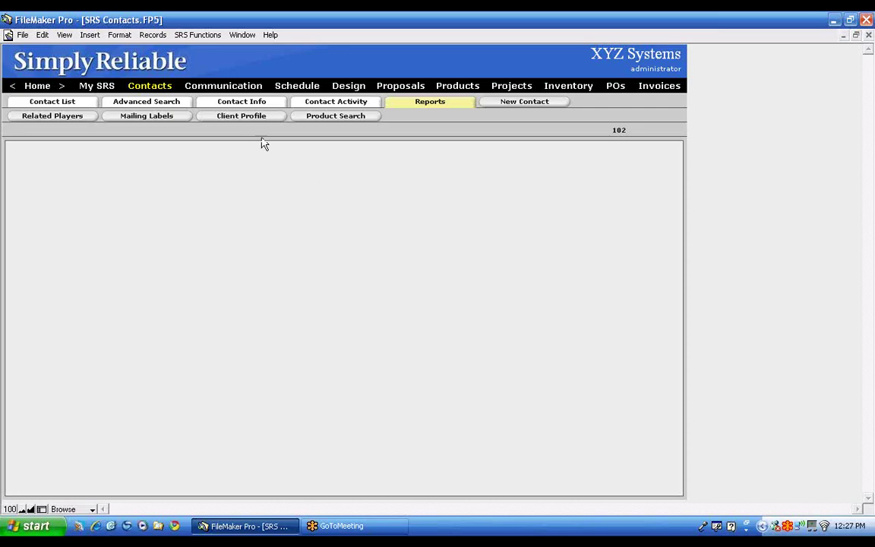
Step: Search companies for 'best' and open the Best Custom Homes contact activity record
click(275, 102)
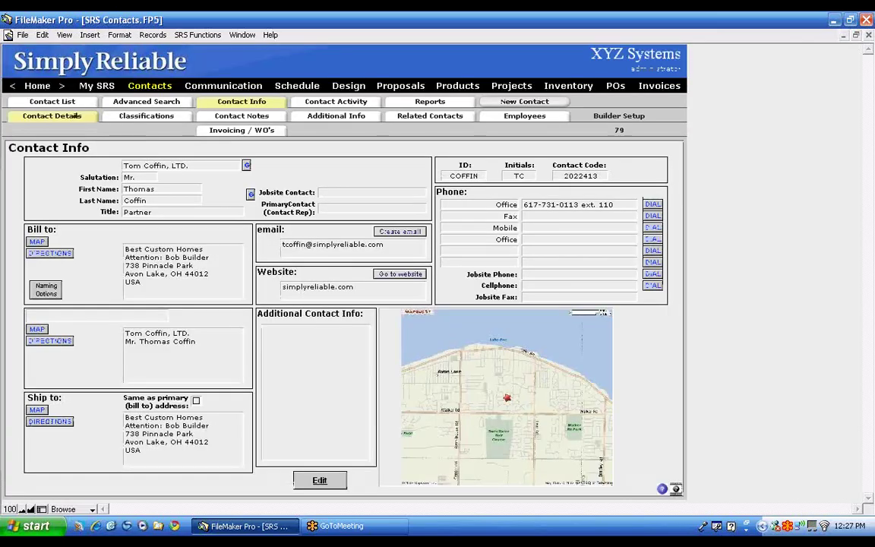
click(401, 118)
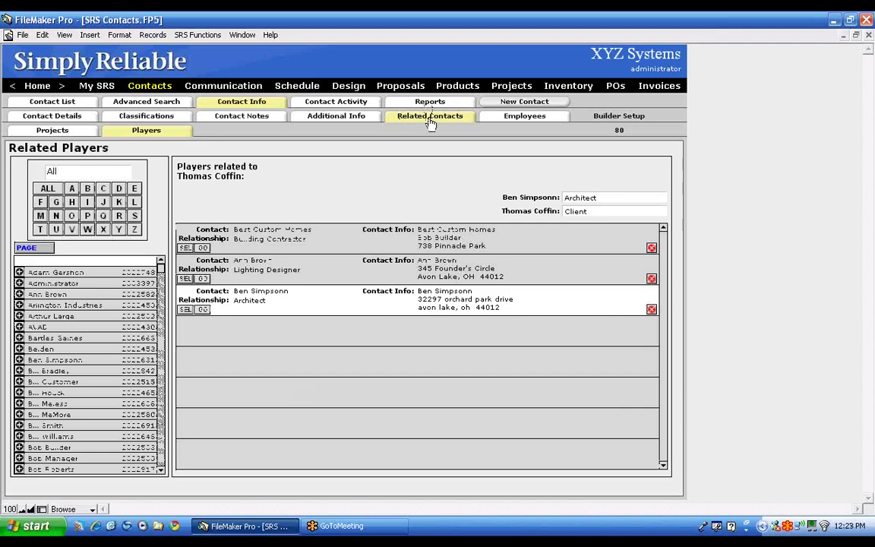
click(149, 87)
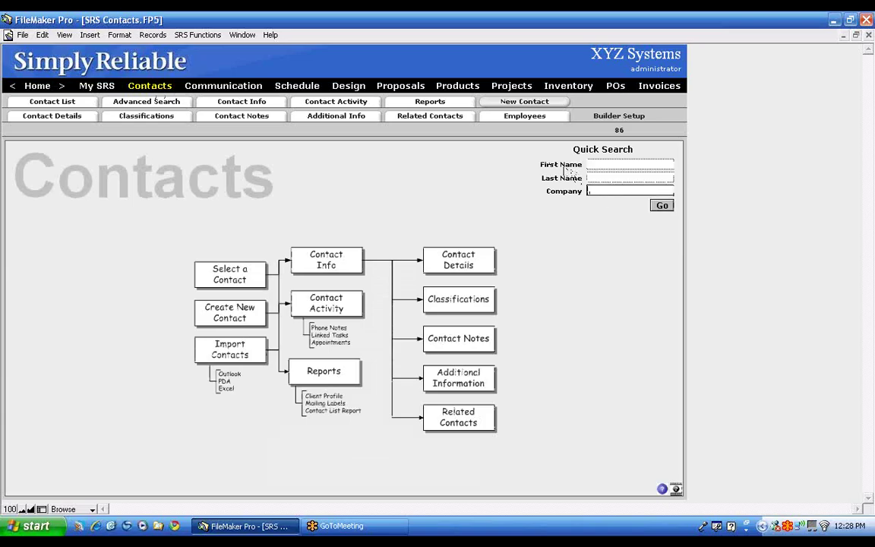
text(est)
click(661, 206)
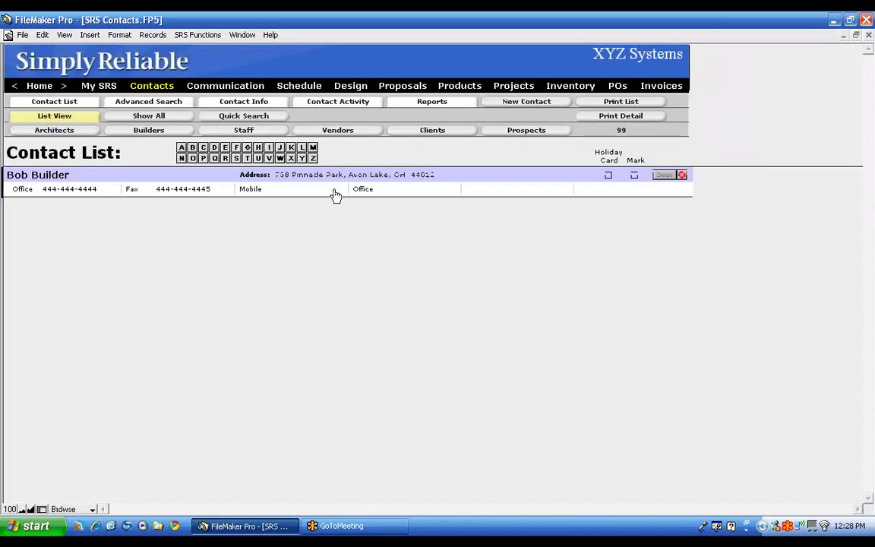
click(205, 176)
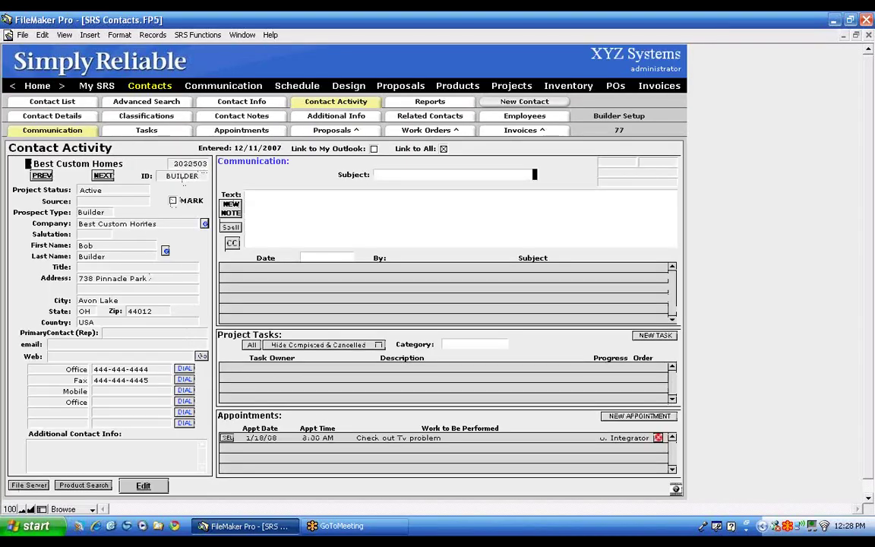
Step: Review the players and projects related to Best Custom Homes
click(403, 115)
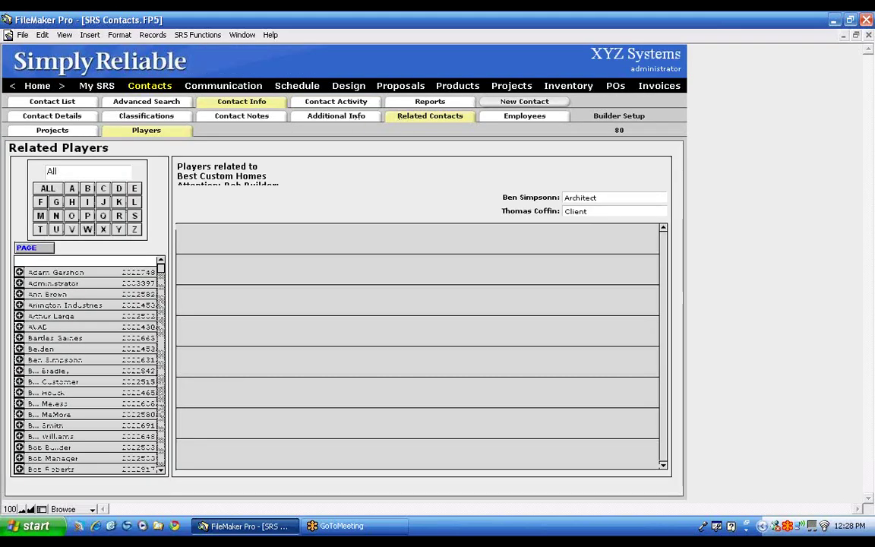
click(52, 130)
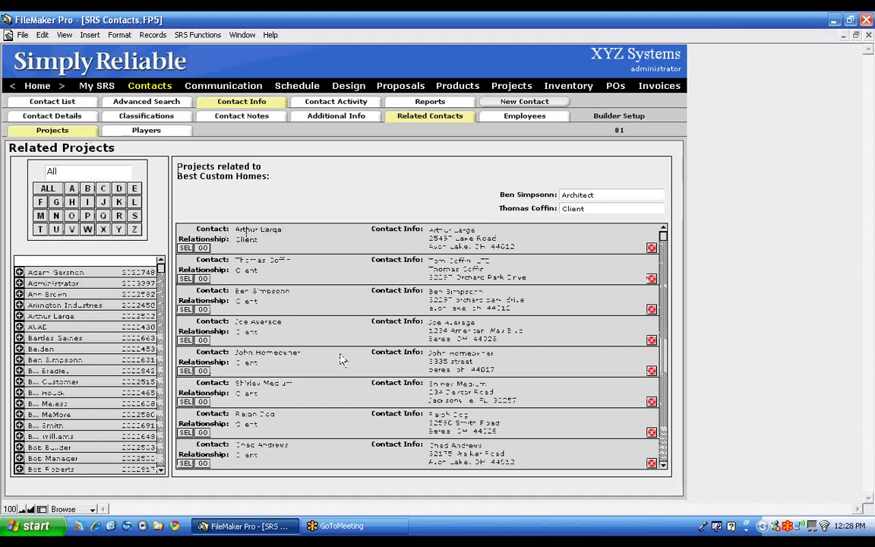
click(469, 105)
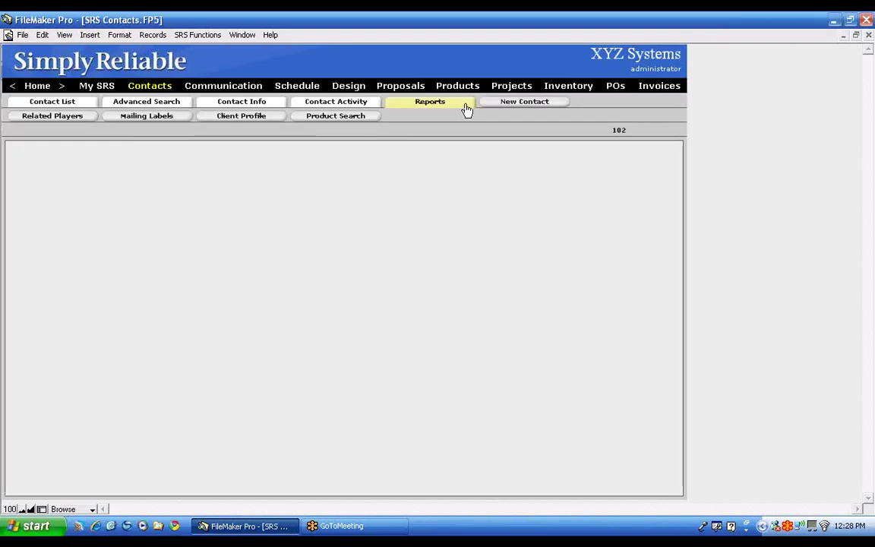
click(86, 118)
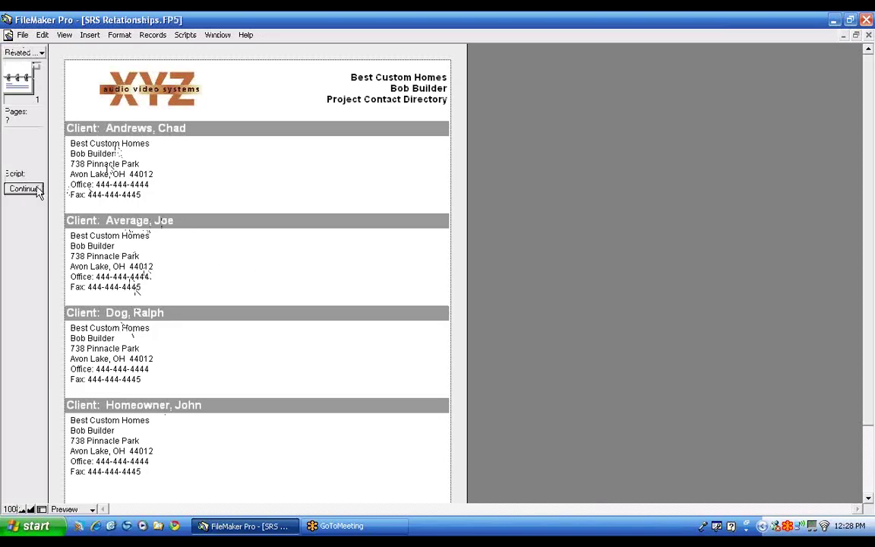
click(36, 191)
click(372, 258)
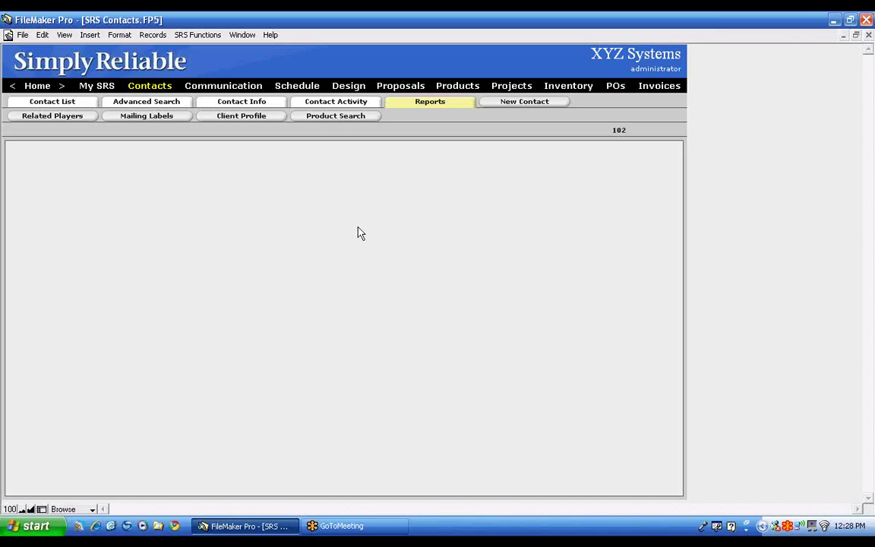
Step: Quick-search companies for 'control 4' and open the Control 4 contact record
click(166, 89)
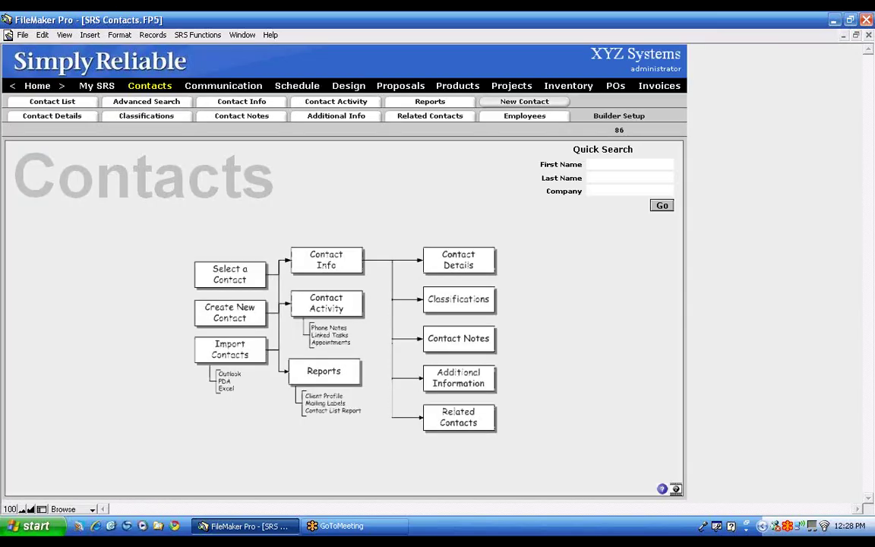
click(608, 193)
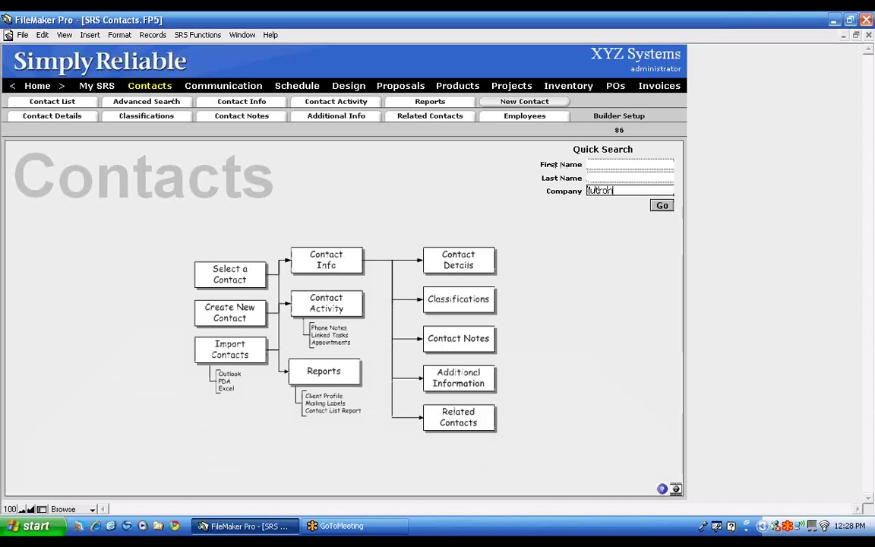
click(661, 205)
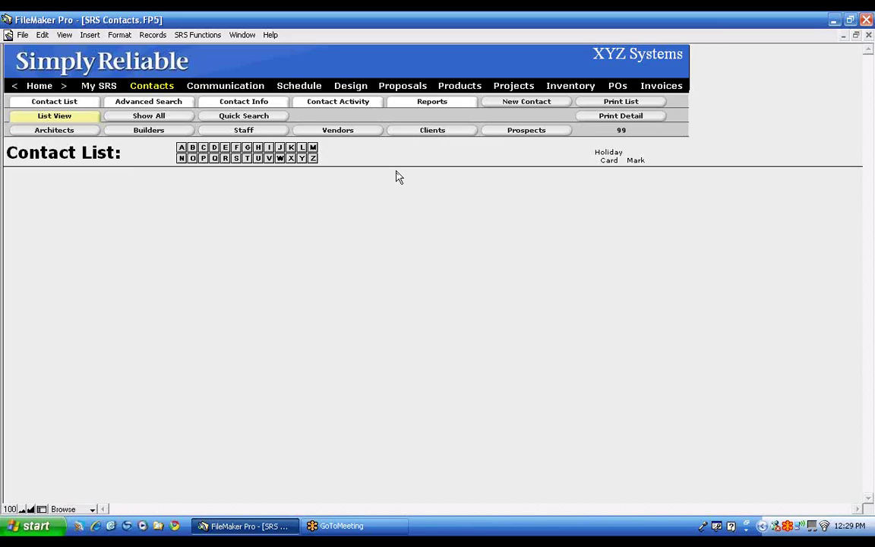
click(147, 86)
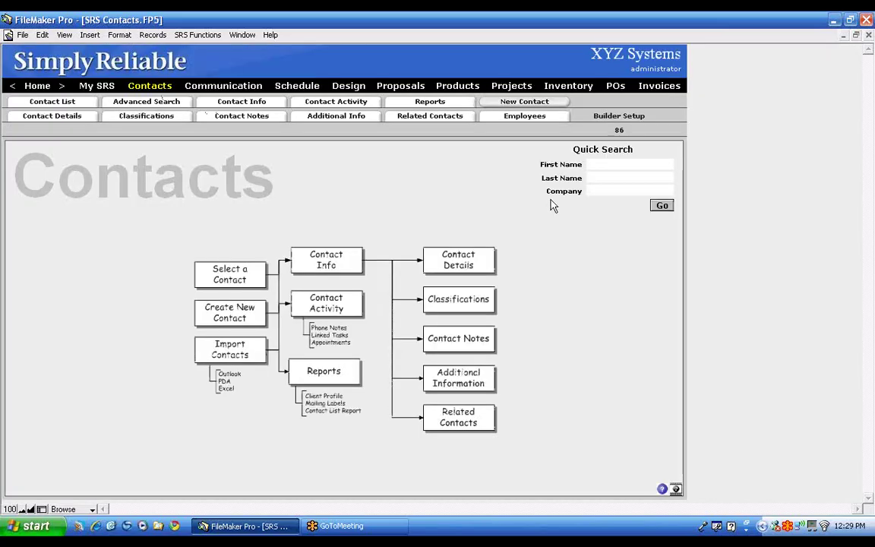
click(599, 193)
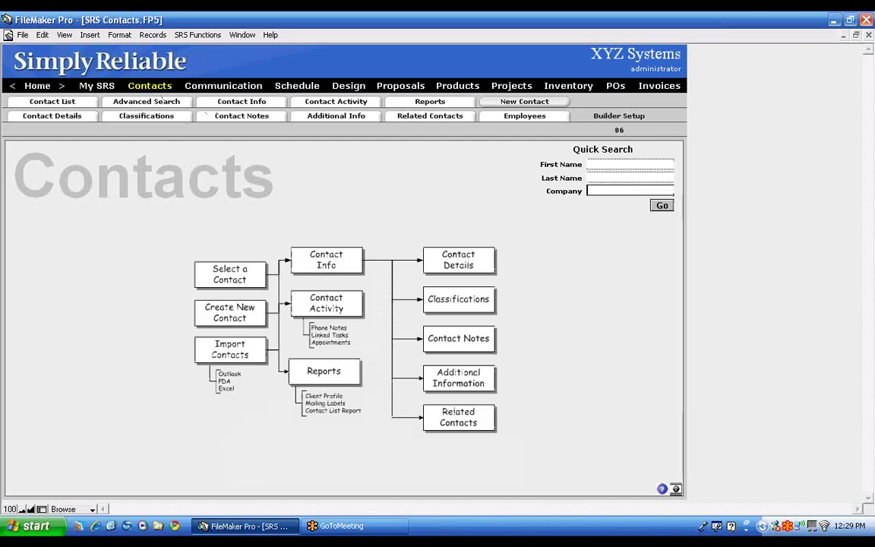
text(control 4)
click(659, 206)
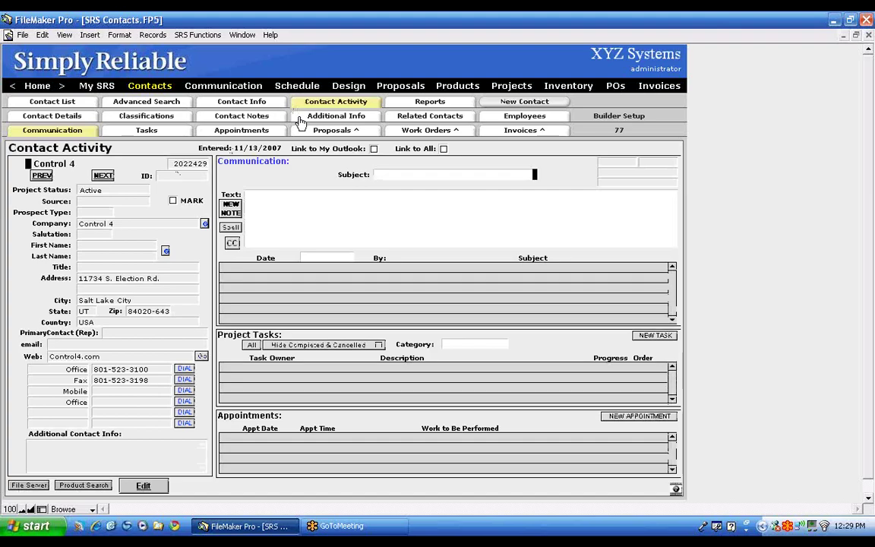
Step: Review Control 4's Additional Info, keeping the 7 business days vendor lead time
click(300, 119)
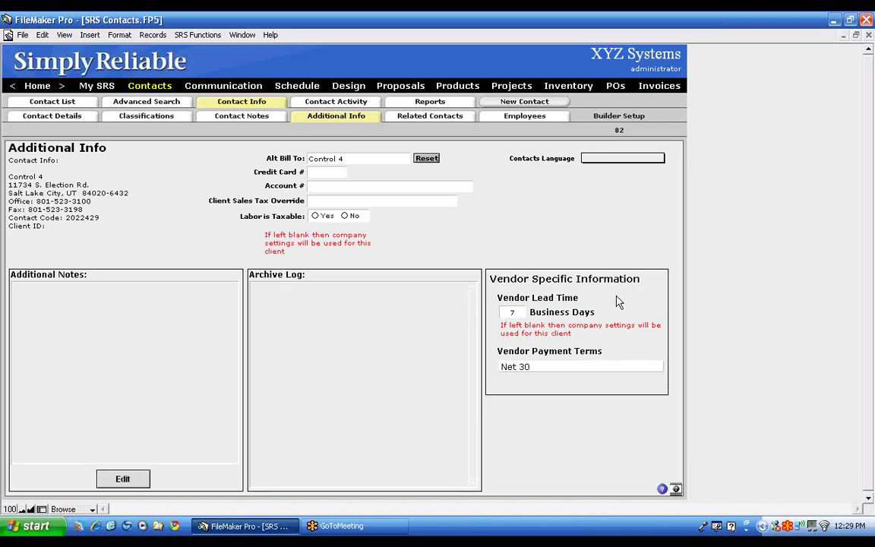
click(512, 313)
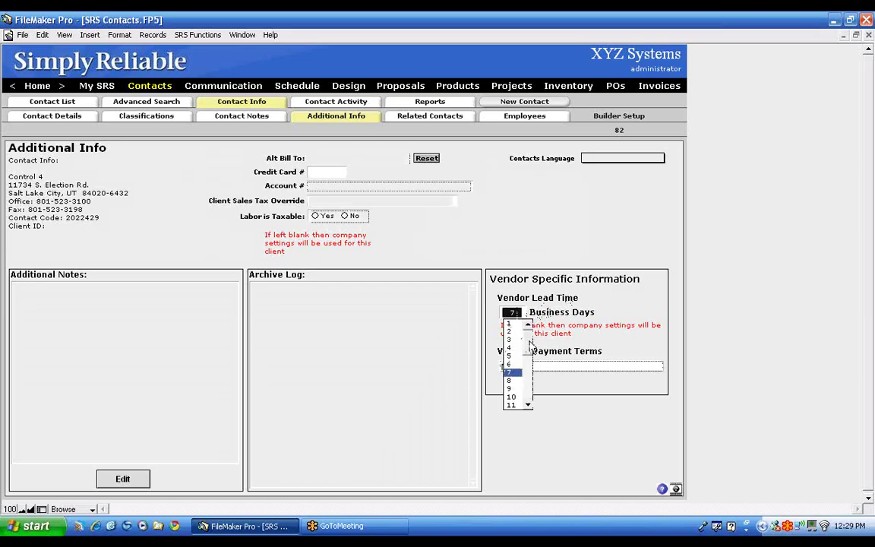
click(528, 403)
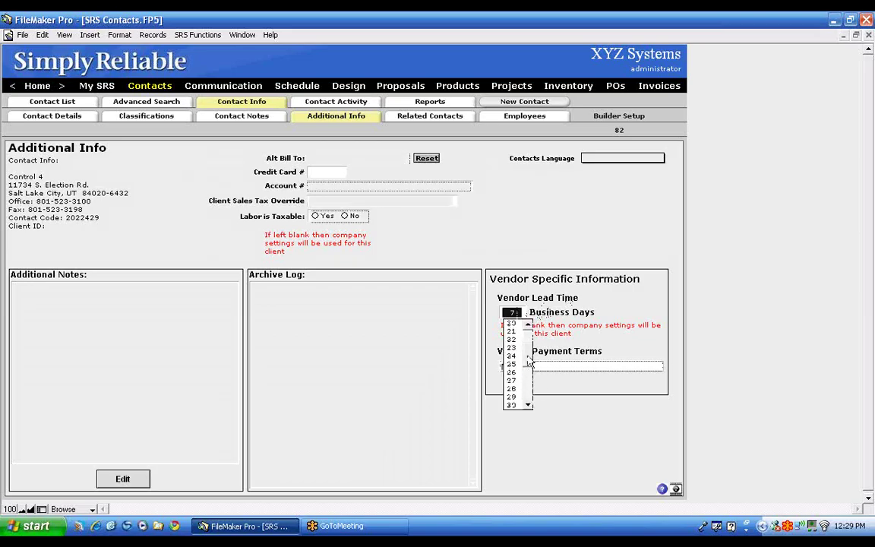
scroll(524, 395, up, 6)
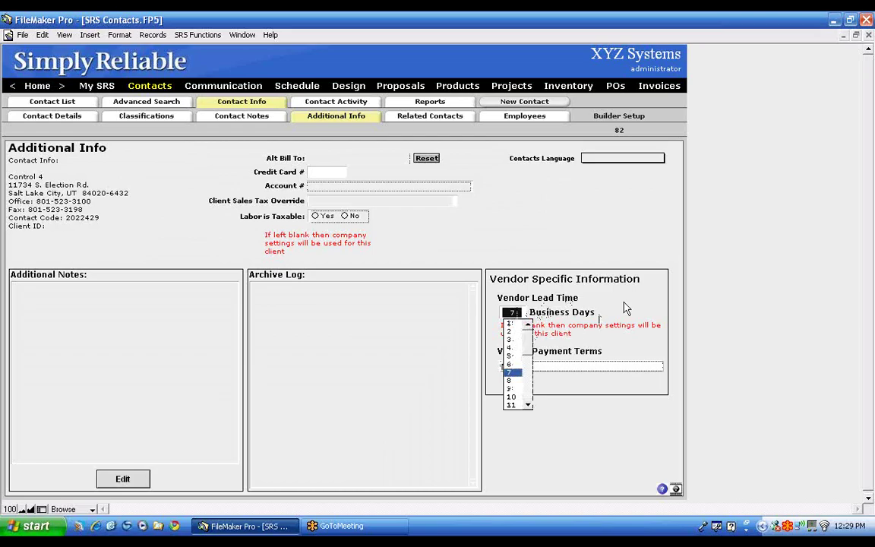
click(629, 280)
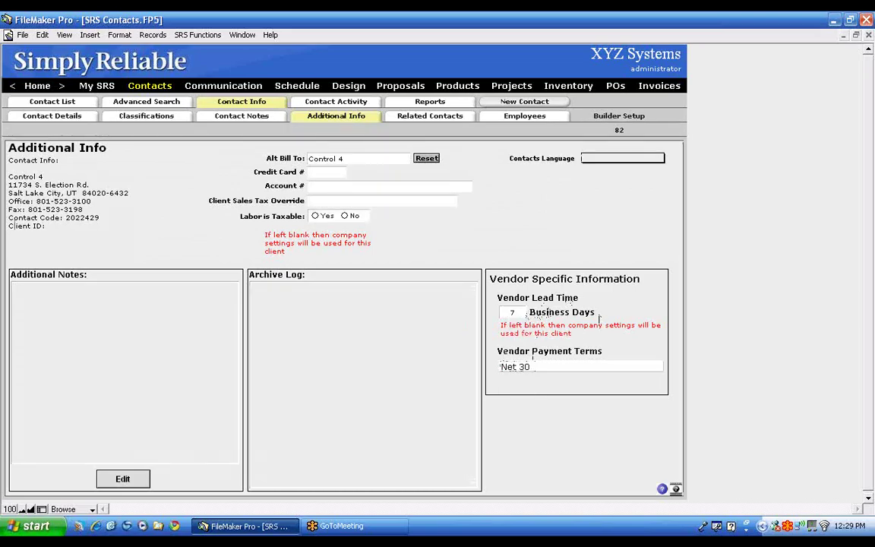
Step: Inspect the payment terms value list and cancel it, keeping Net 30
click(651, 369)
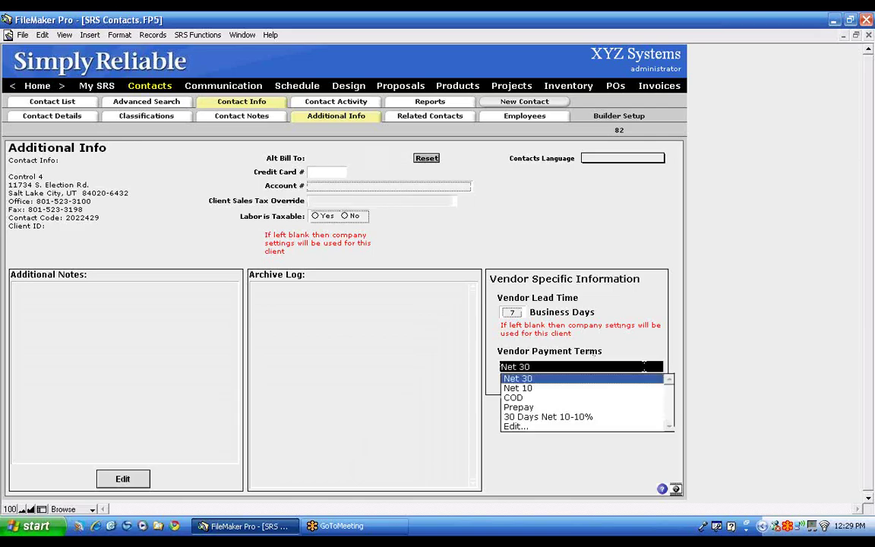
click(516, 428)
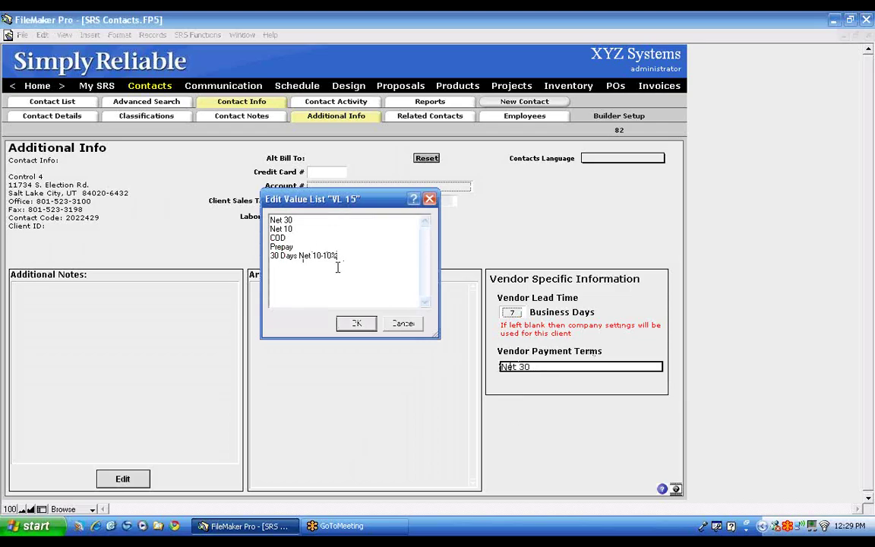
click(403, 325)
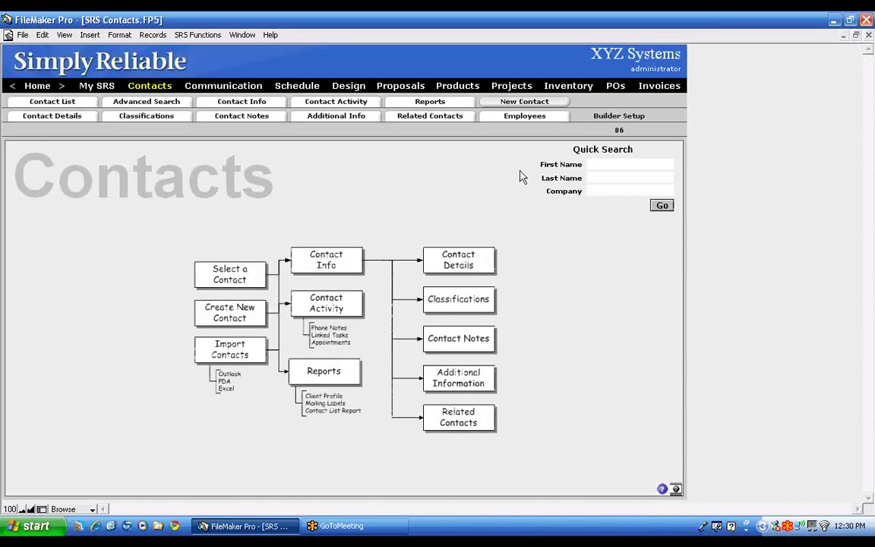
Step: Quick-search by the contact's last name and open the single match's activity record
click(608, 177)
text(Shelley)
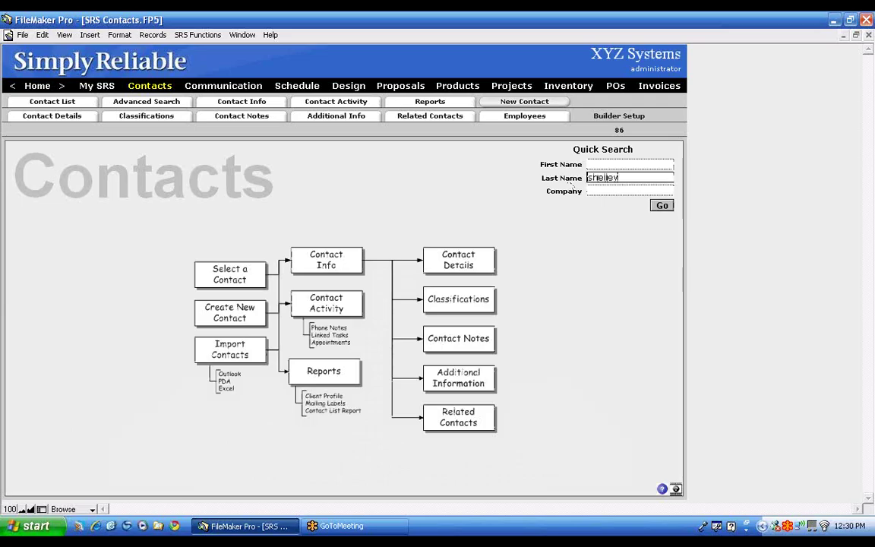
click(662, 205)
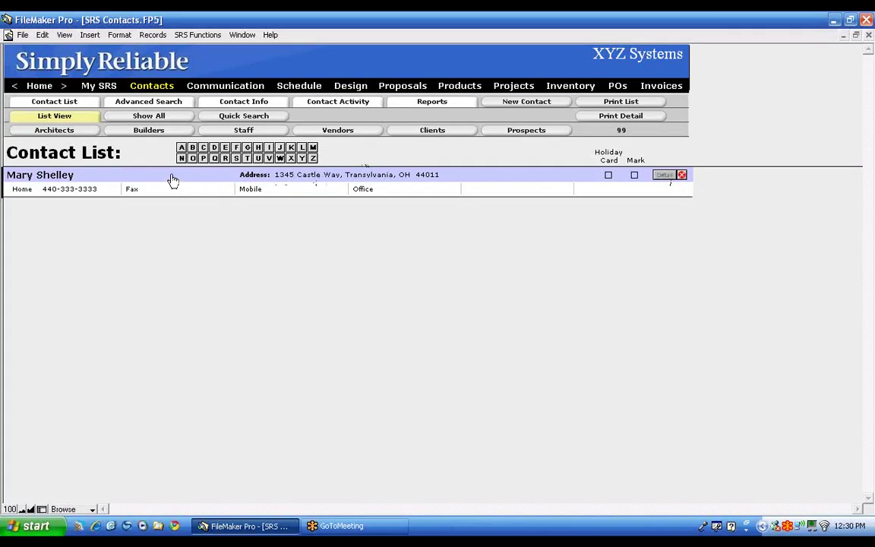
click(667, 177)
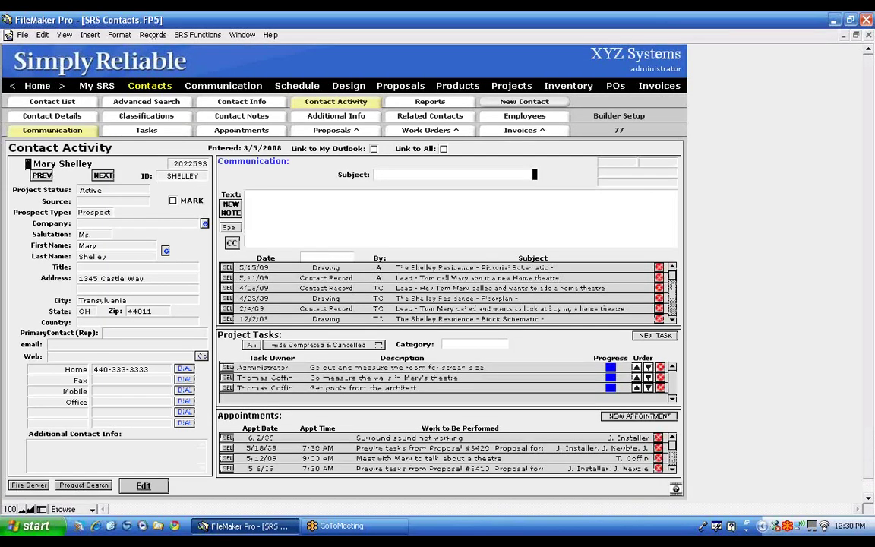
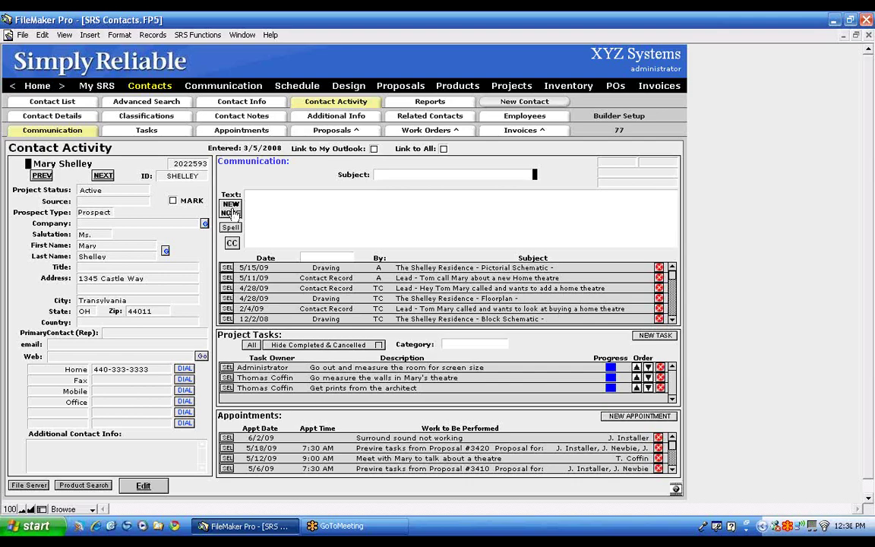
Step: Start a new communication note from the client's Contact Activity screen
click(232, 210)
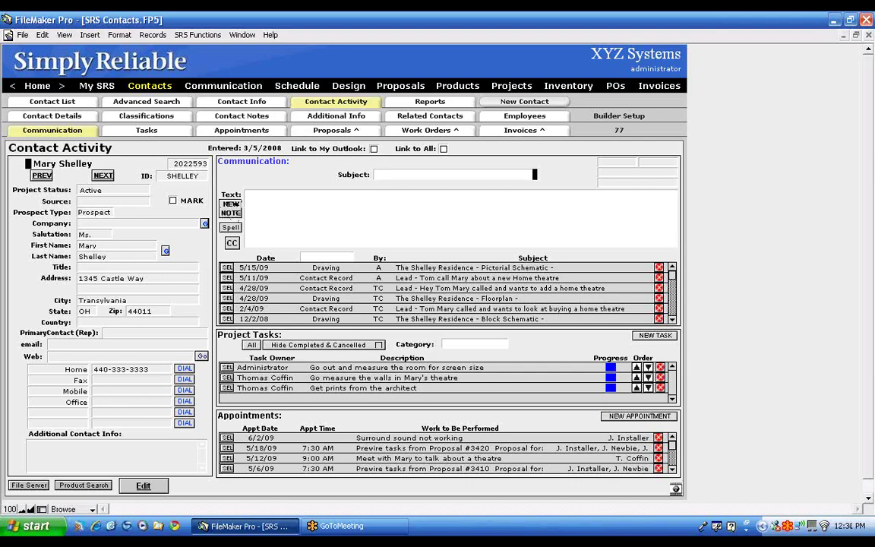
Step: Log a Lead note that the client called to discuss a home theatre, then open its CC list
click(290, 235)
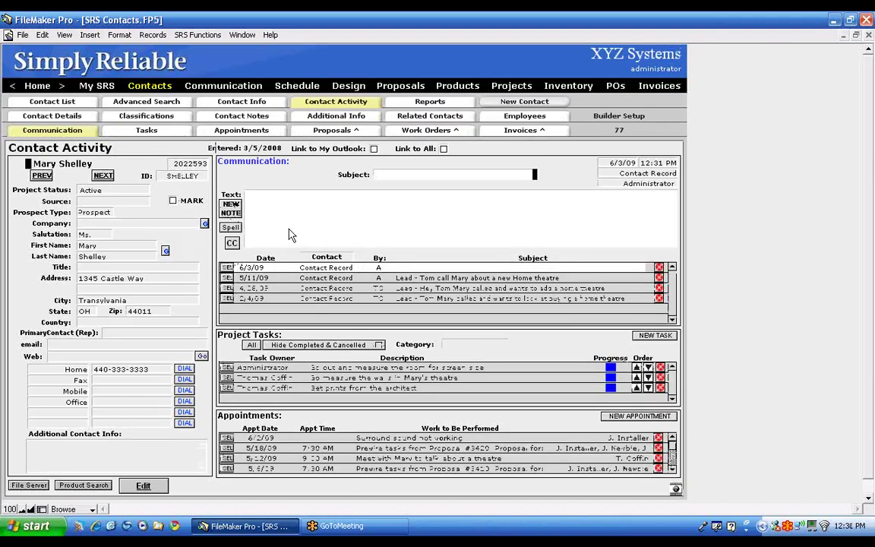
click(303, 211)
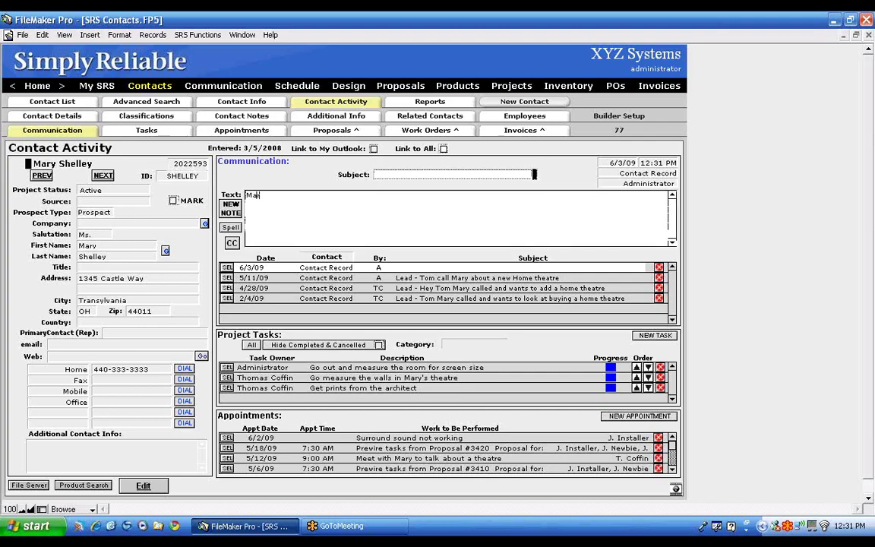
text(Mary called and wants discuss a)
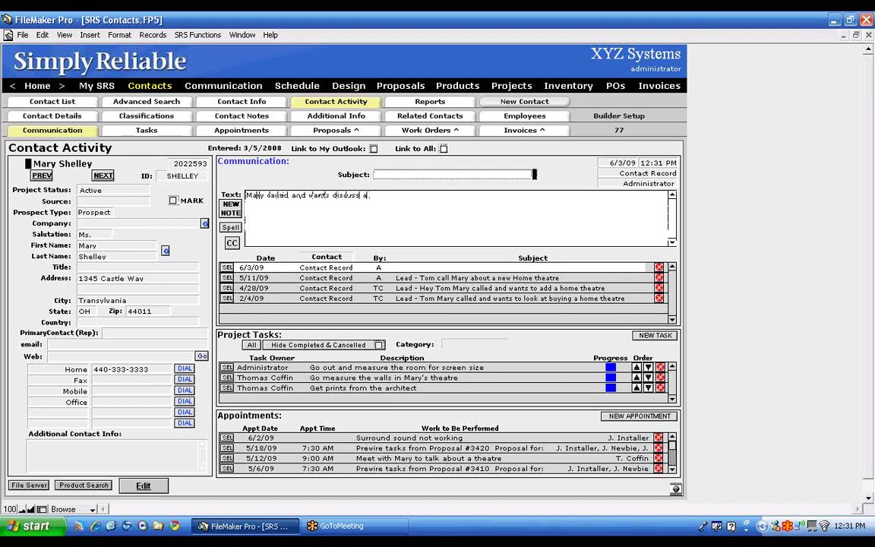
text( home theatre)
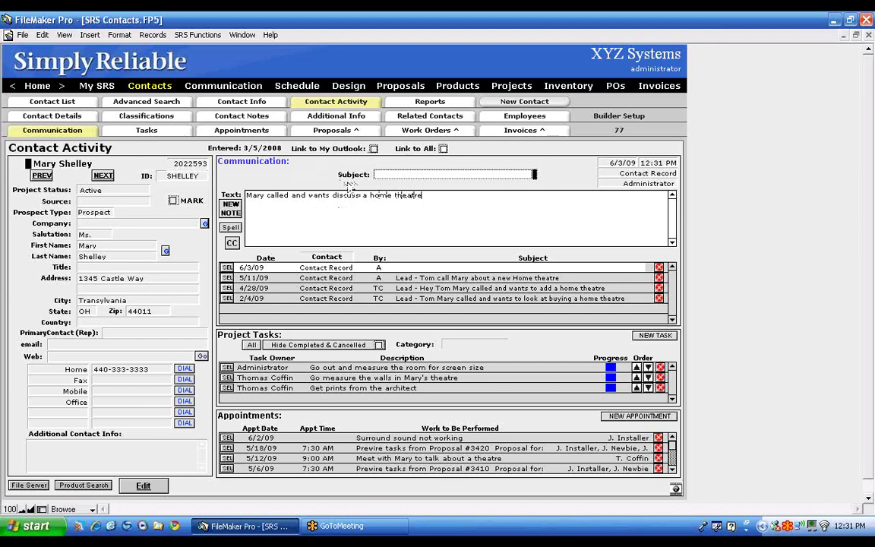
click(532, 176)
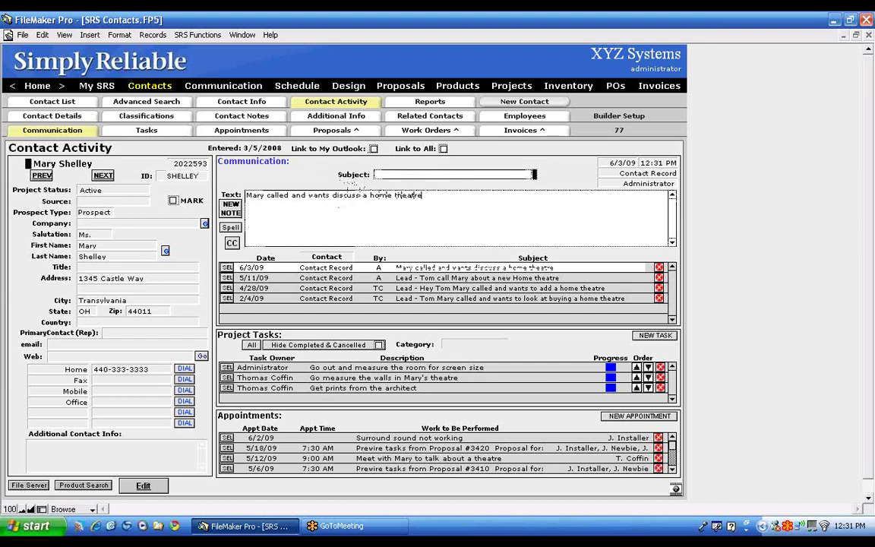
click(534, 175)
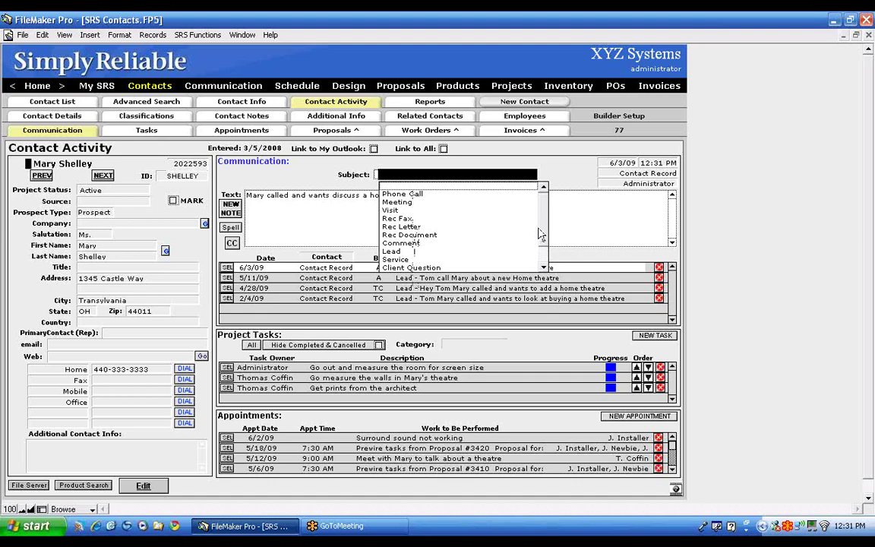
scroll(489, 228, down, 1)
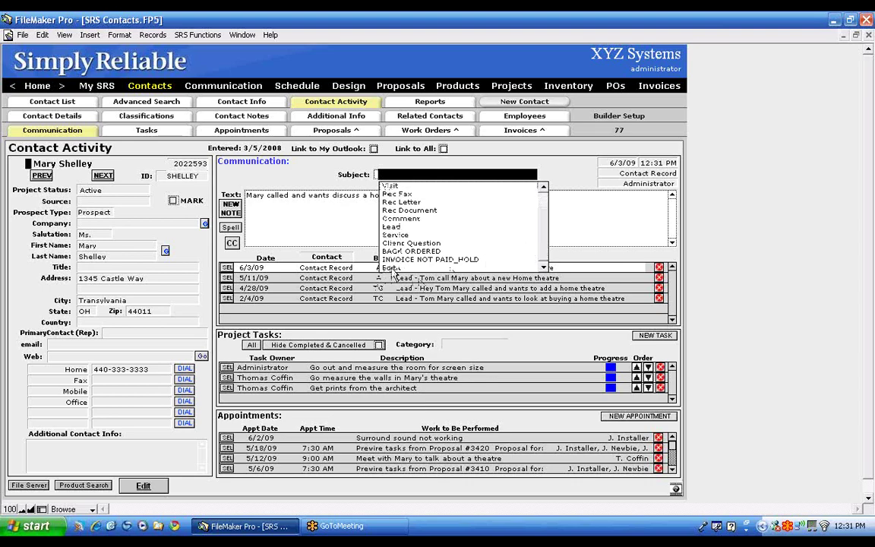
click(400, 227)
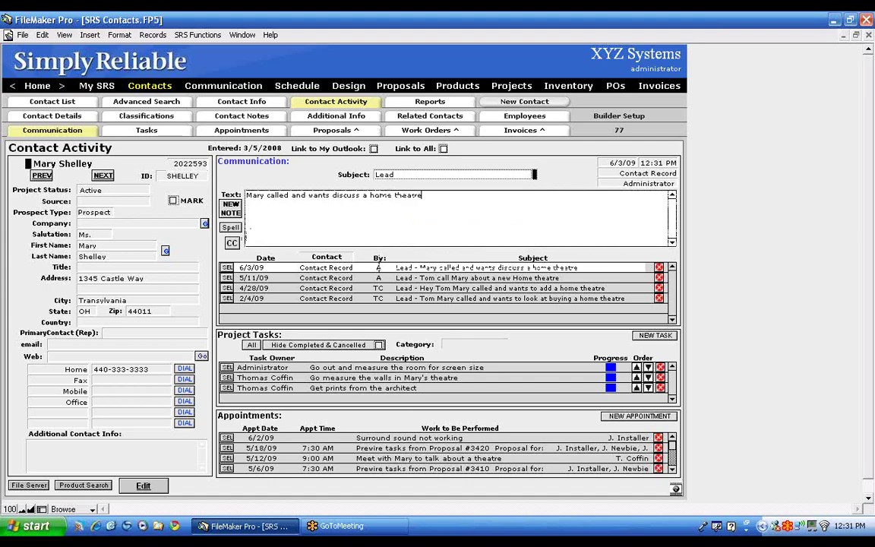
click(234, 243)
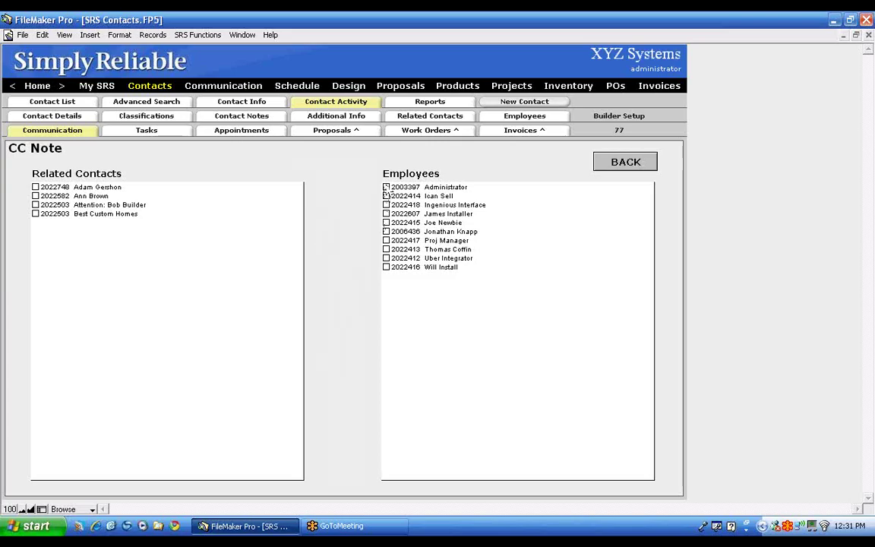
Step: Copy the Lead note to the Administrator and another employee, then go back to Contact Activity
click(386, 187)
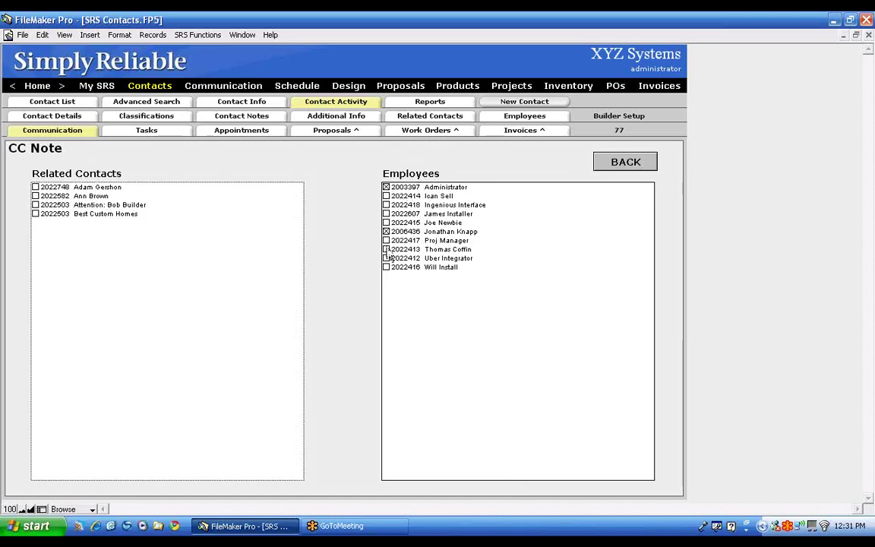
click(386, 250)
click(600, 159)
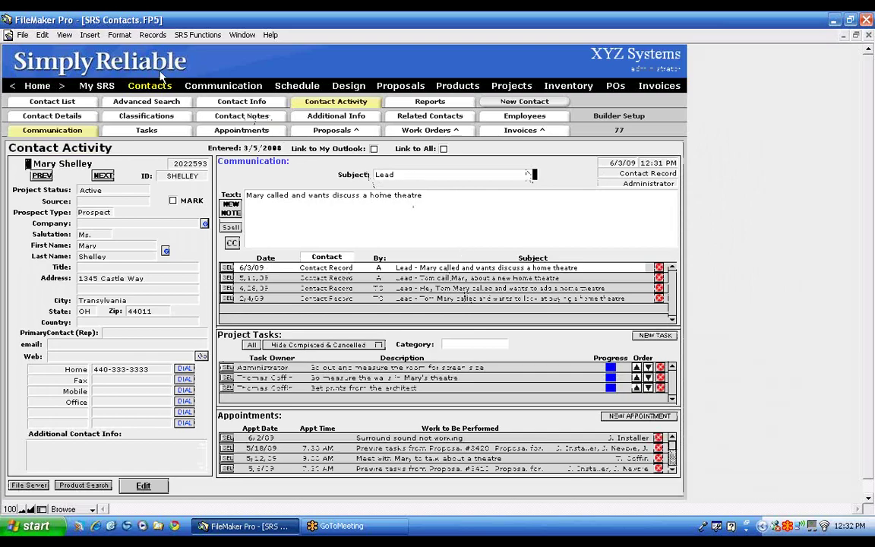
click(96, 86)
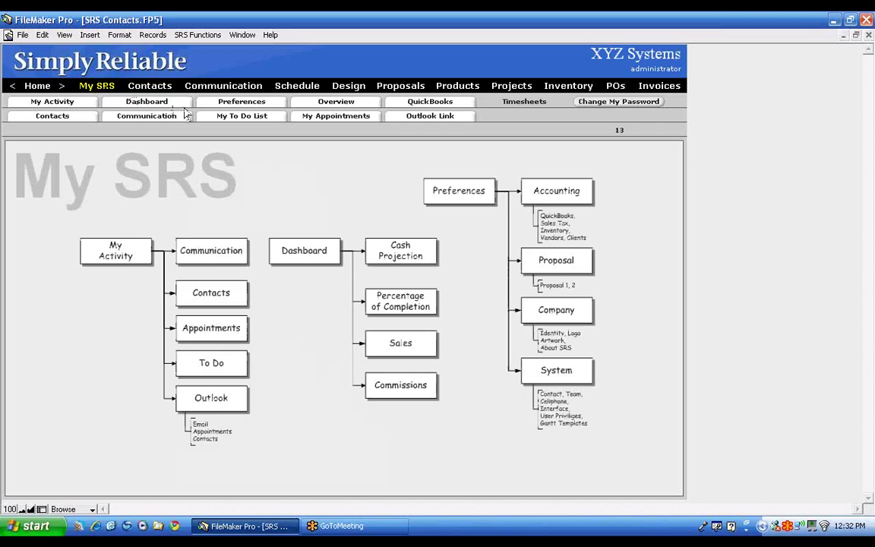
click(52, 101)
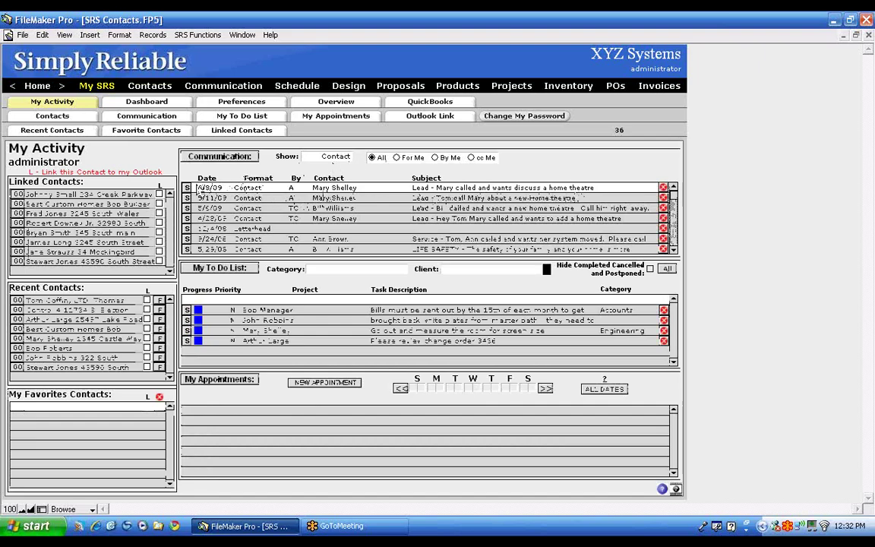
click(187, 187)
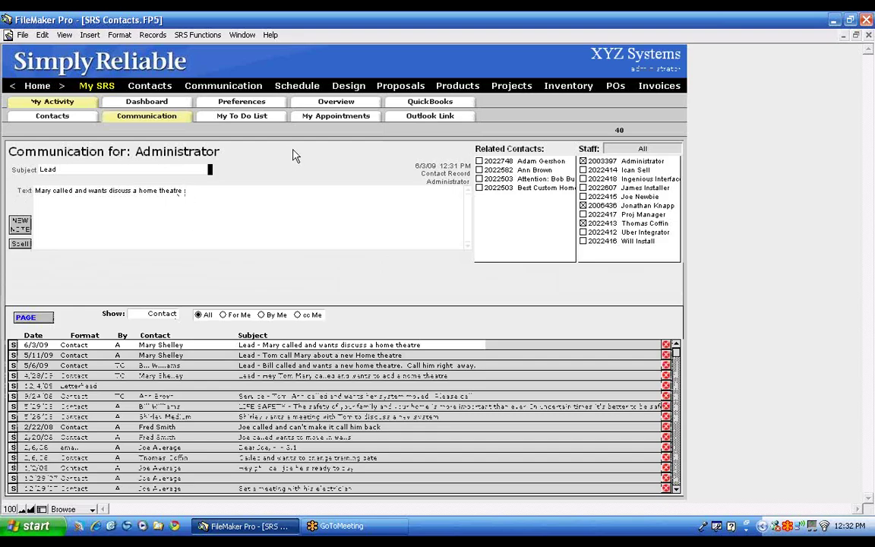
click(151, 86)
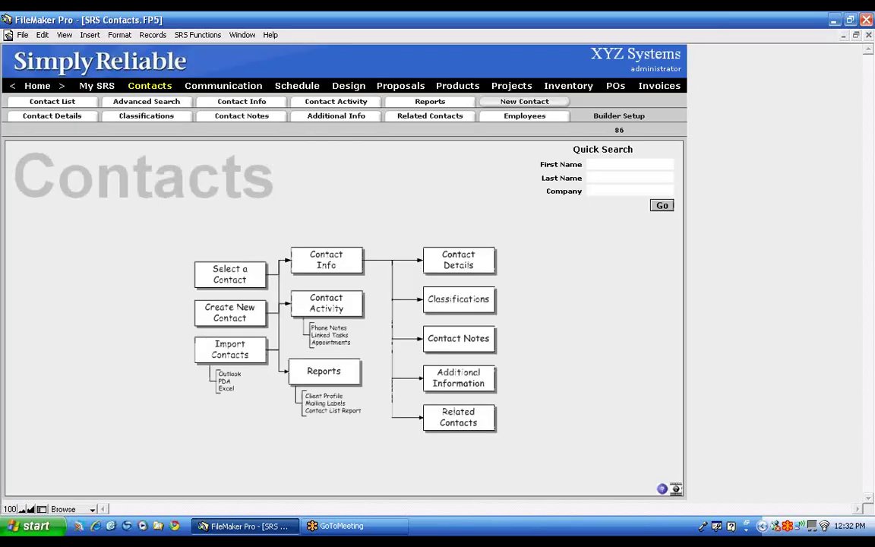
click(293, 104)
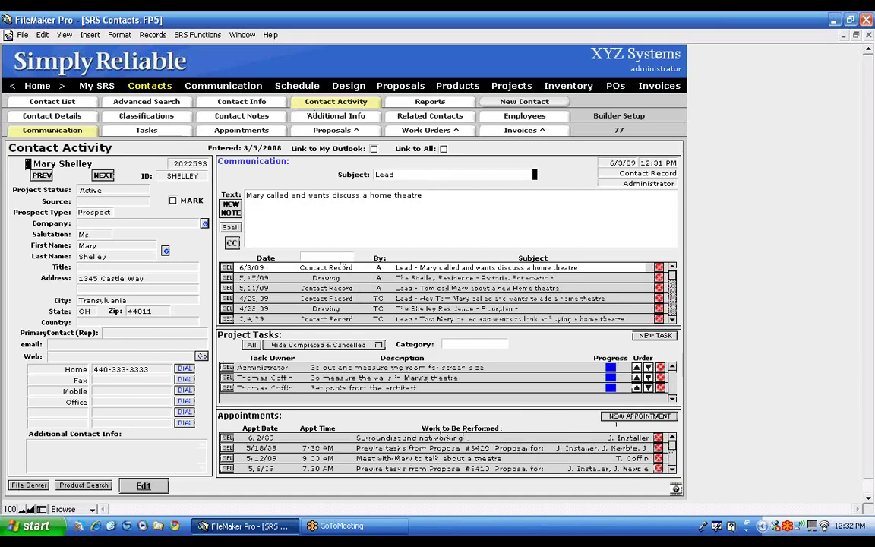
click(611, 420)
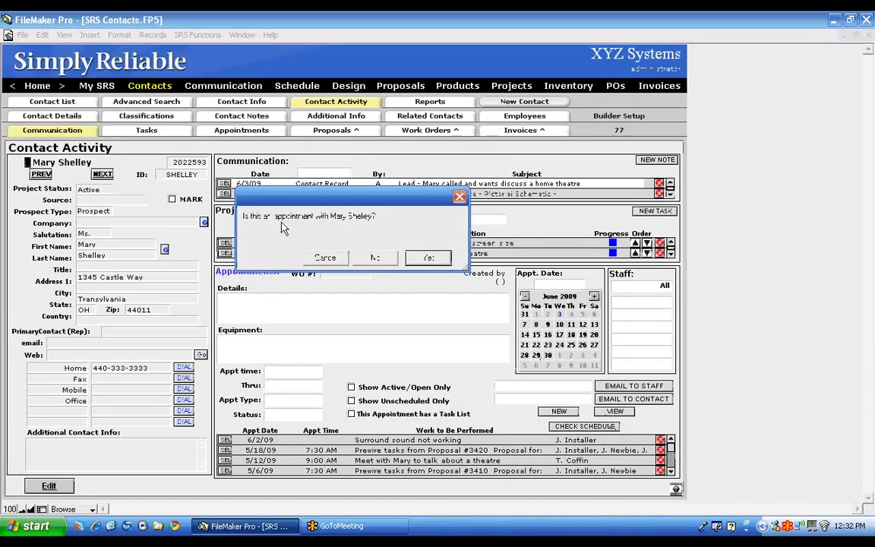
Step: Describe the appointment as a meeting with the client to discuss the theatre and assign a Sales staff member
click(428, 258)
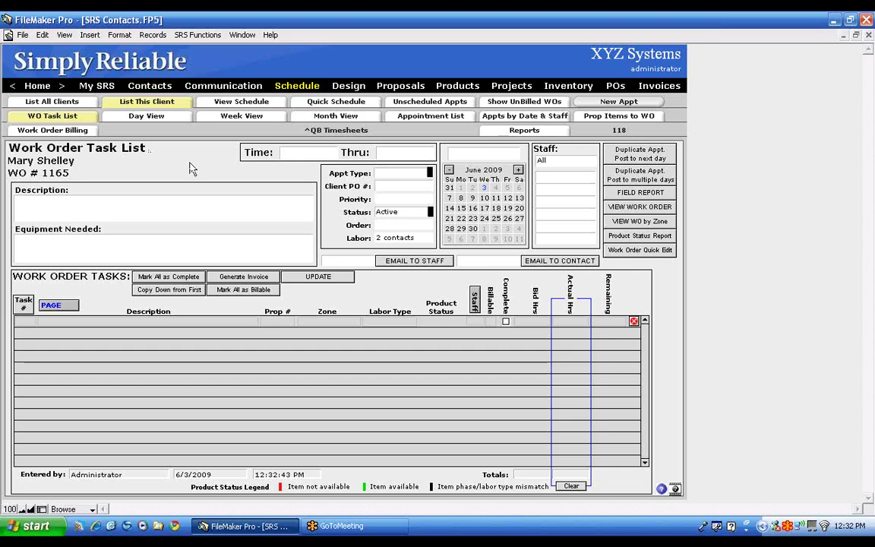
click(116, 210)
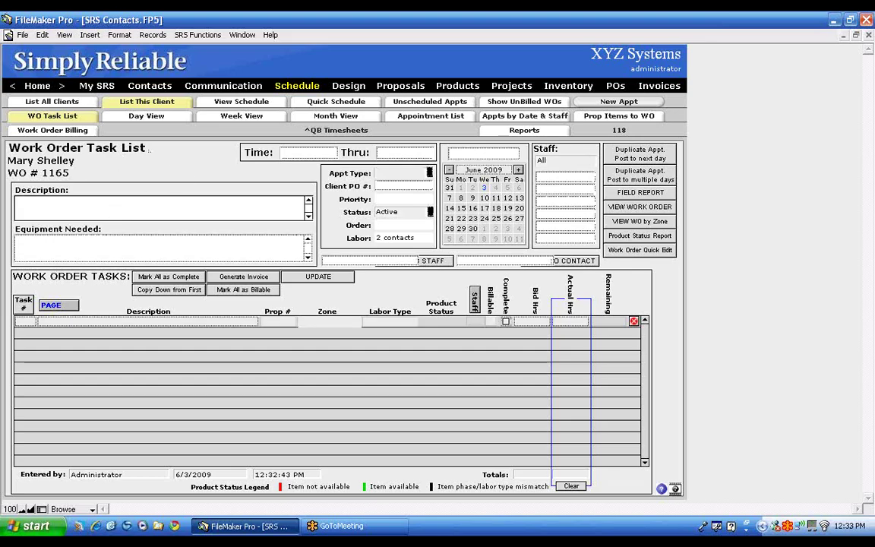
text(Meet)
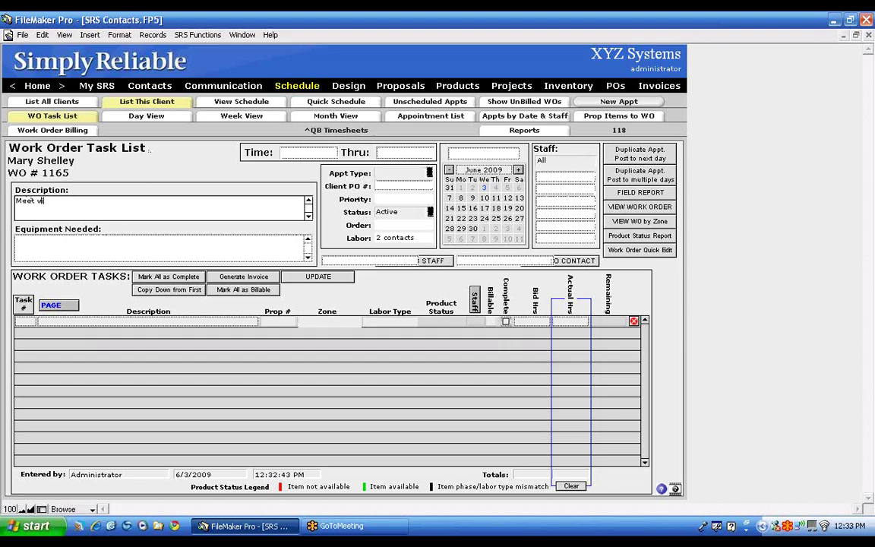
text( with SRelley to discuss theatre)
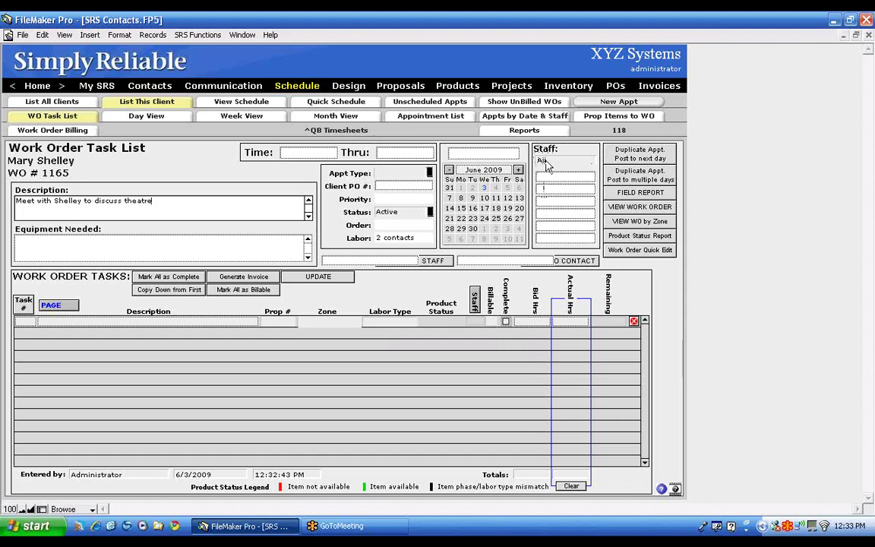
click(540, 175)
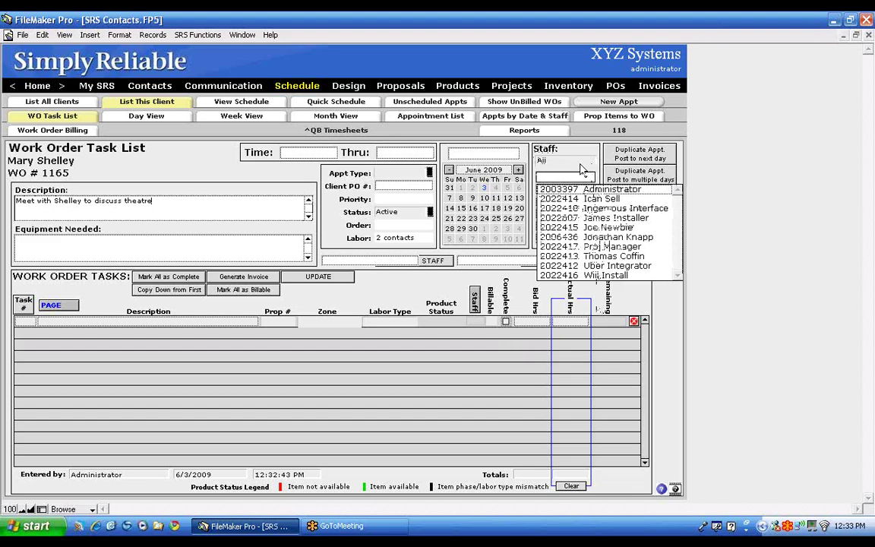
click(582, 169)
click(581, 171)
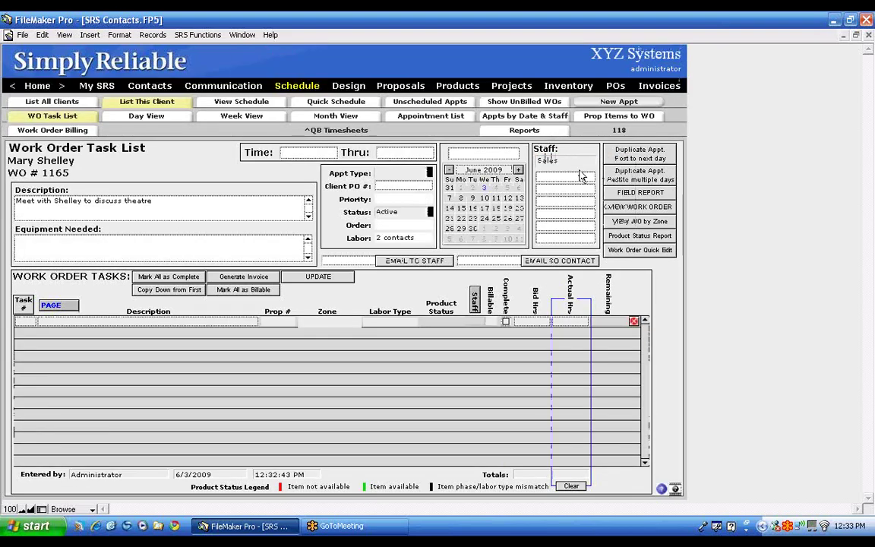
click(581, 176)
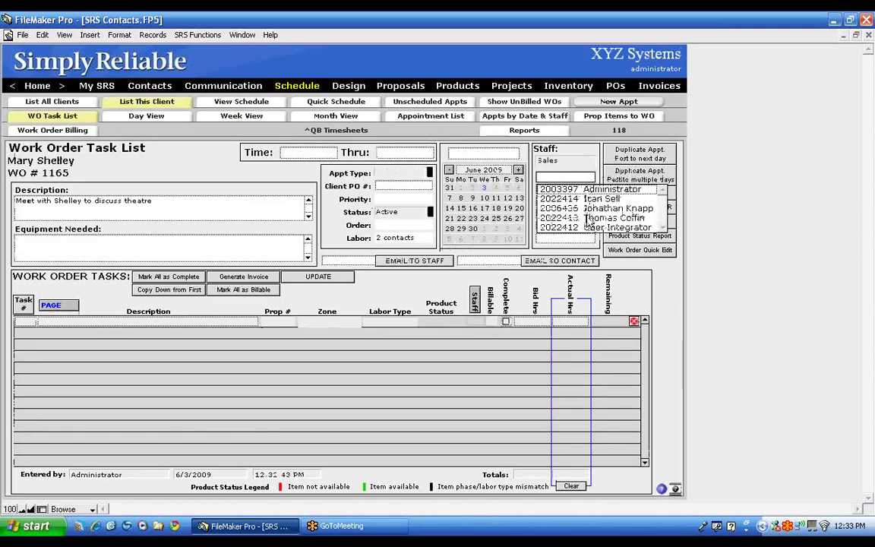
click(589, 218)
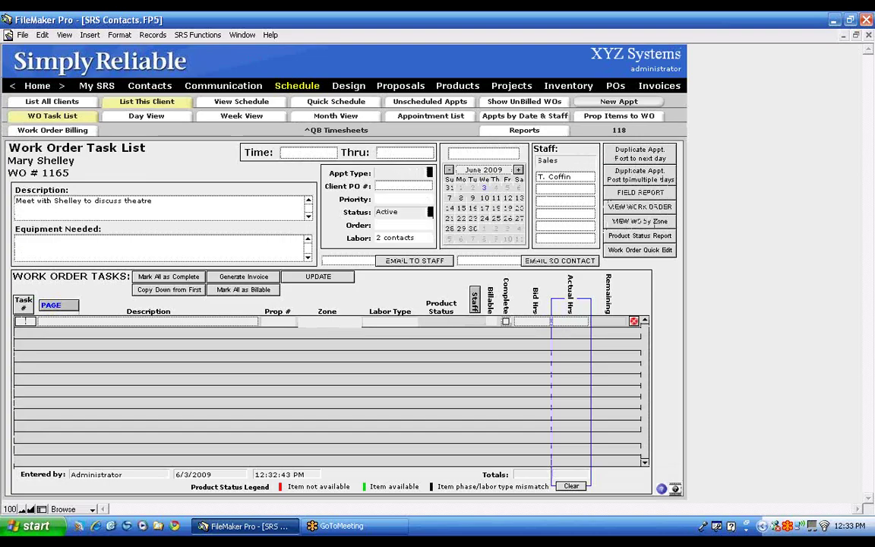
Step: Schedule the appointment for 6/5/2009 from 9:00 AM to 10:30 AM
click(509, 189)
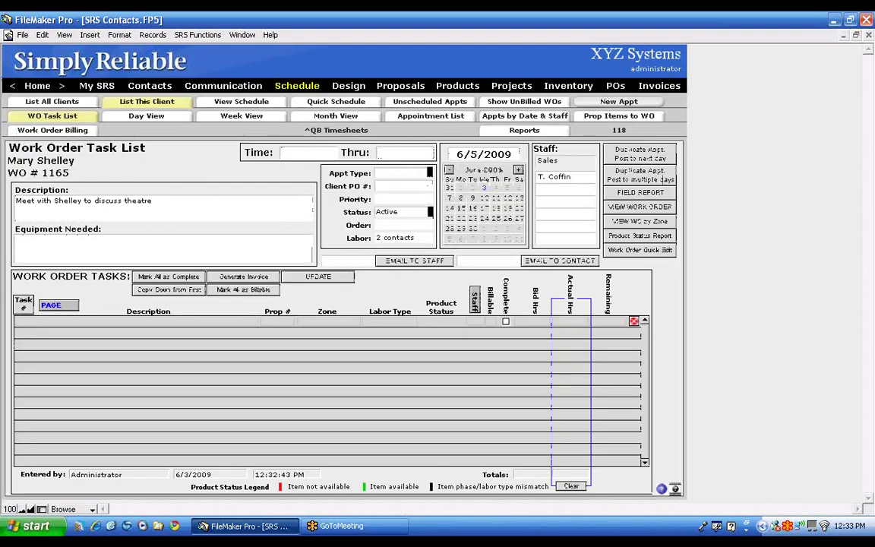
click(332, 154)
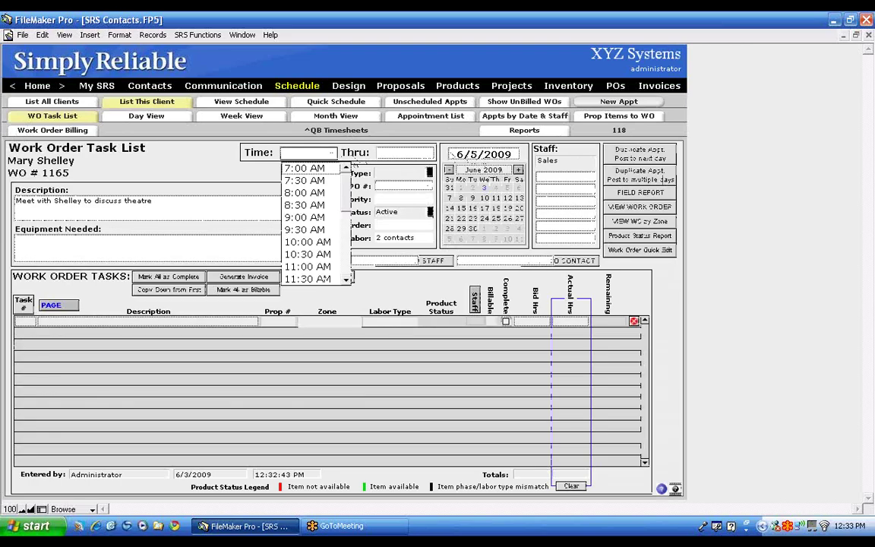
click(319, 219)
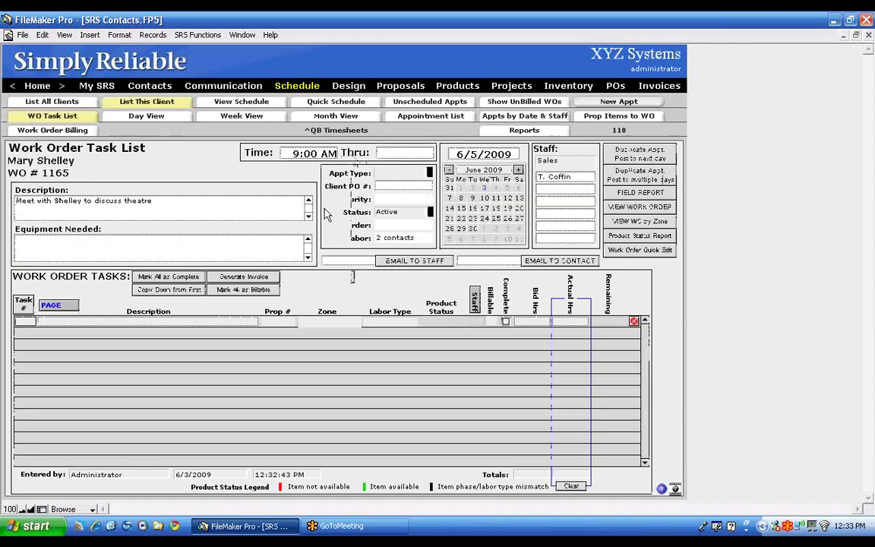
click(400, 154)
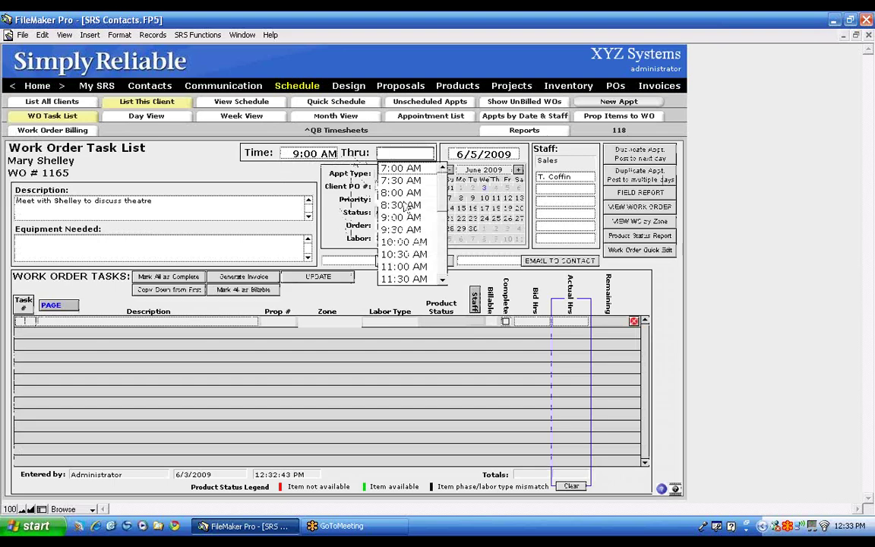
click(421, 255)
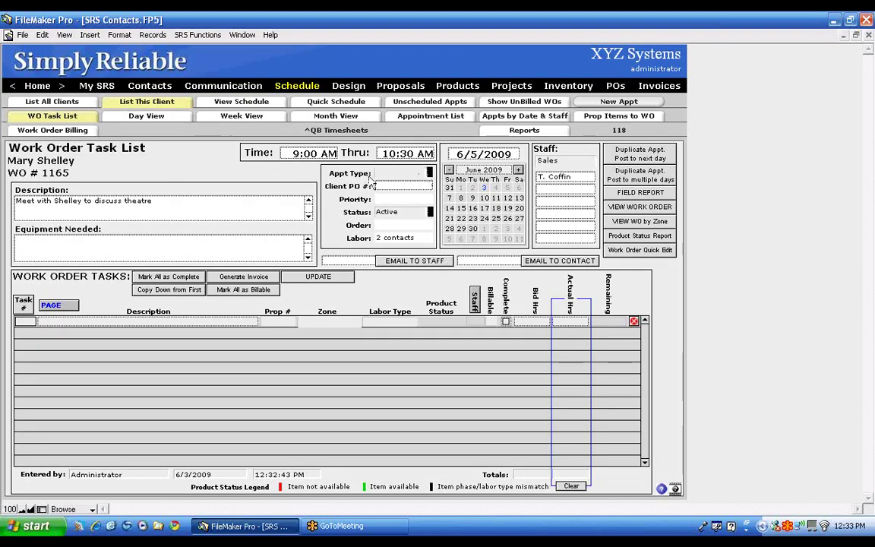
Step: Add Sales to the appointment type list and make this a Sales appointment
click(430, 174)
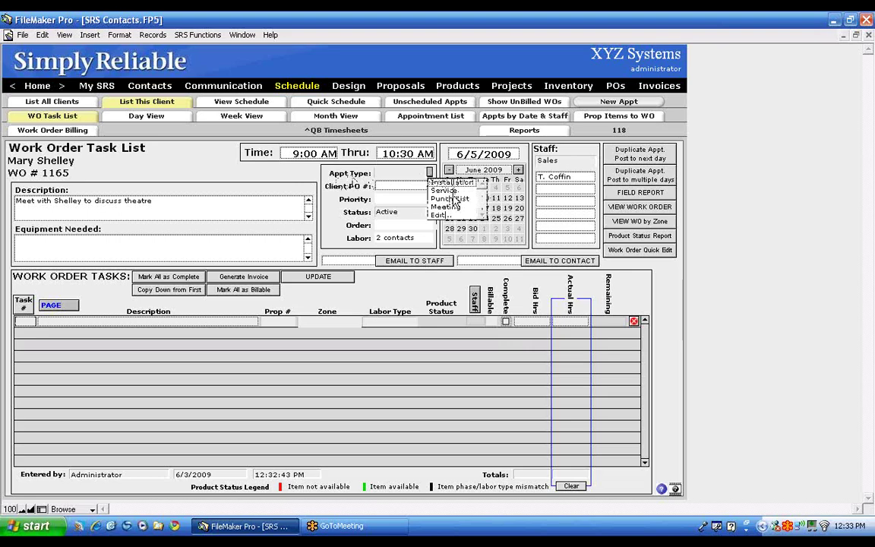
click(442, 216)
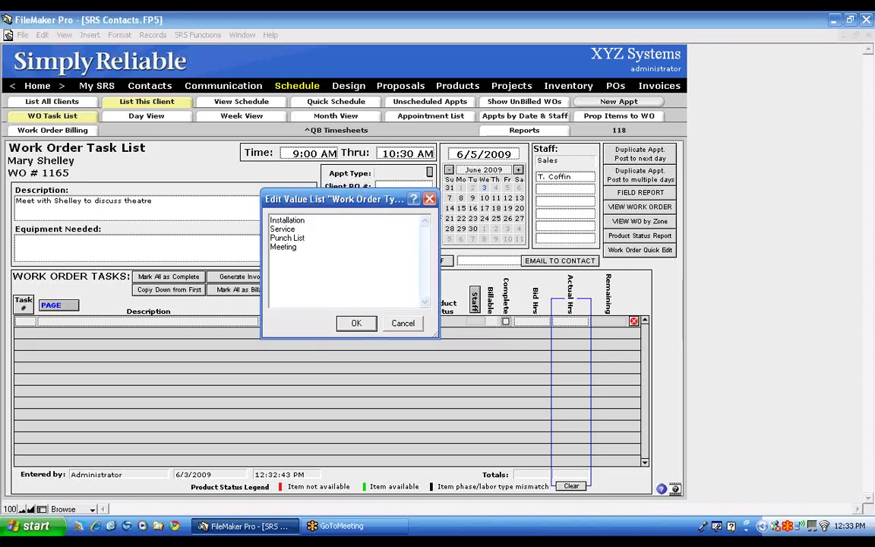
key(Return)
text(Sales)
click(355, 324)
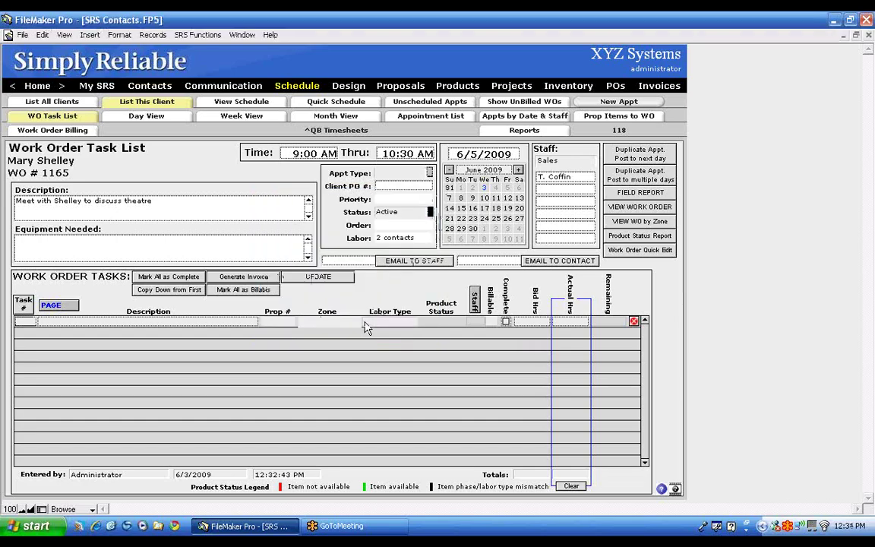
click(430, 173)
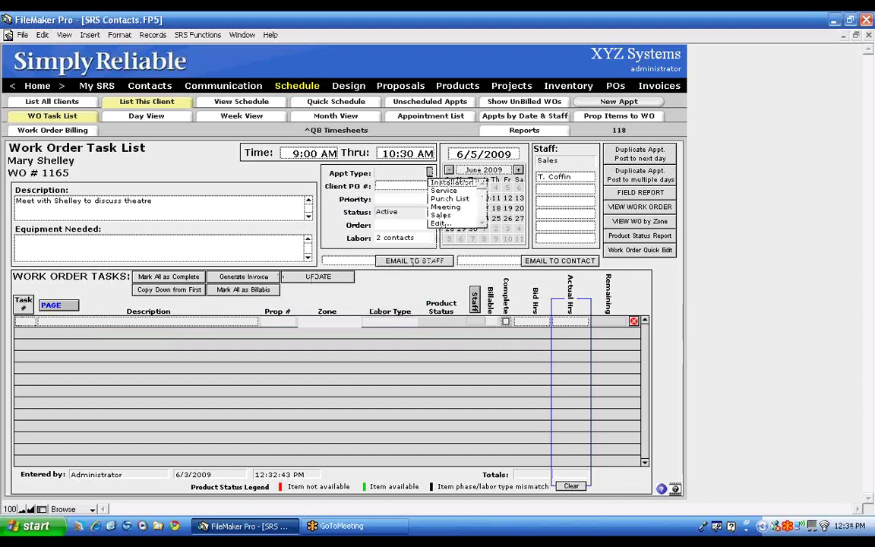
click(441, 215)
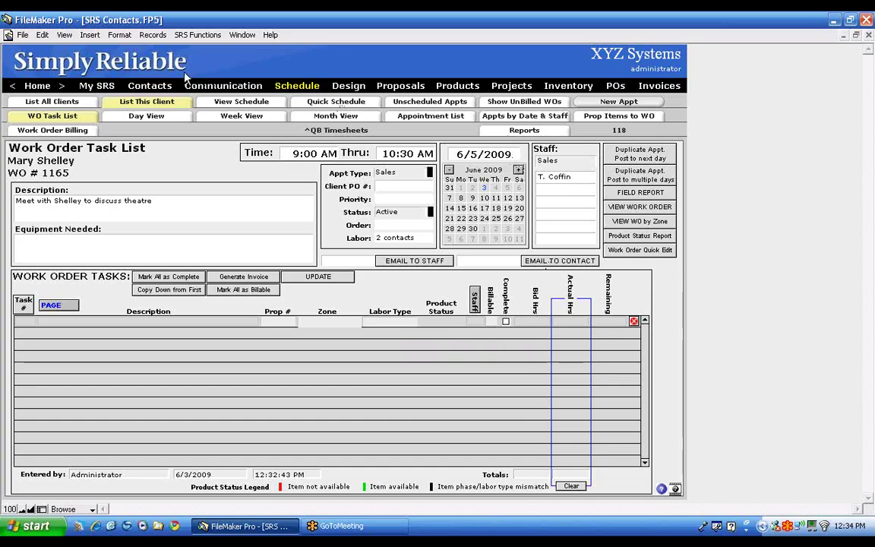
click(148, 83)
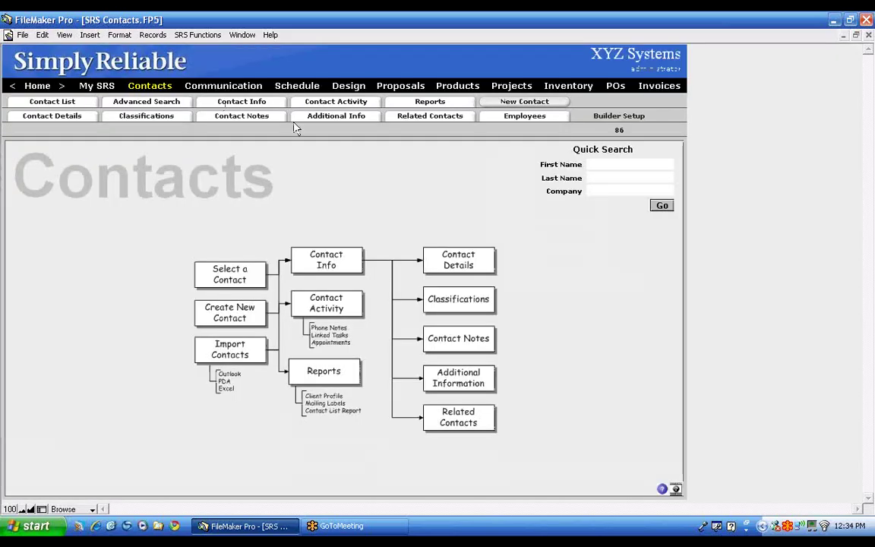
Step: Open the client's Contact Activity record and start a new task
click(323, 101)
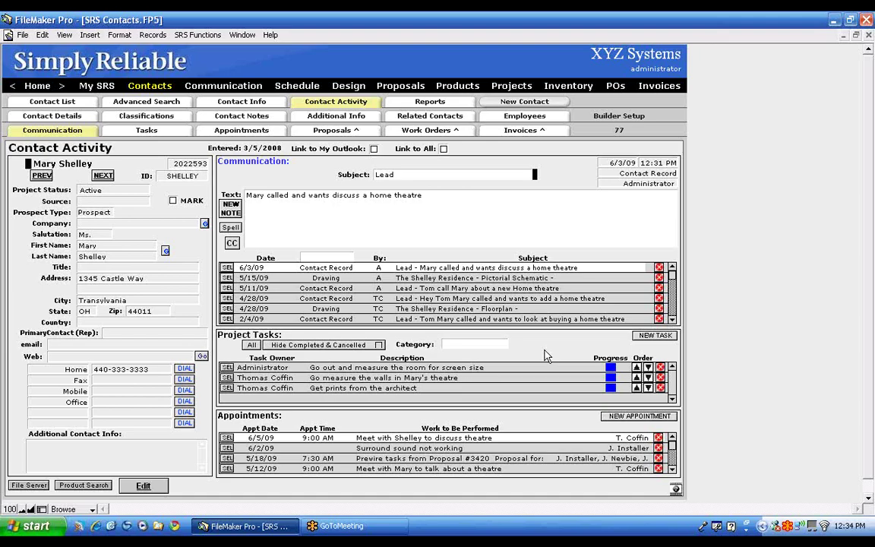
click(642, 338)
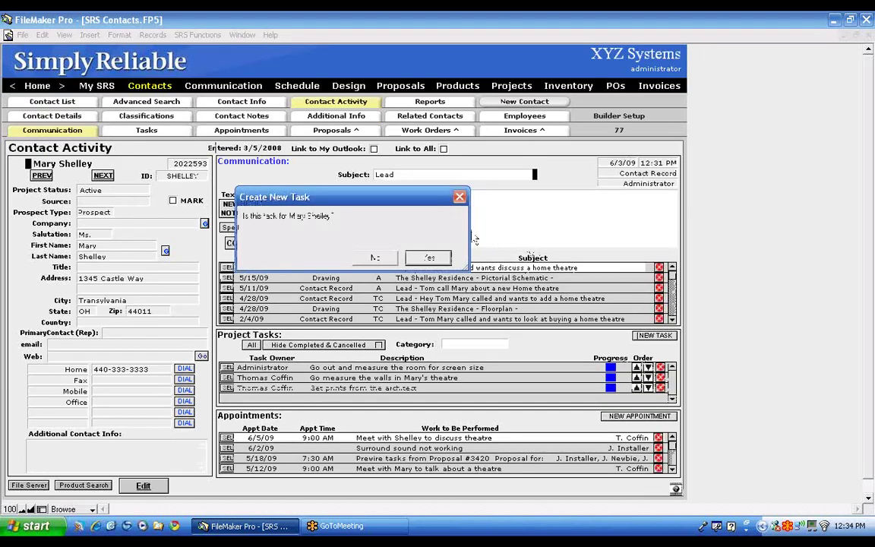
Step: Open the new task for editing and assign the Administrator and a second staff member
click(431, 258)
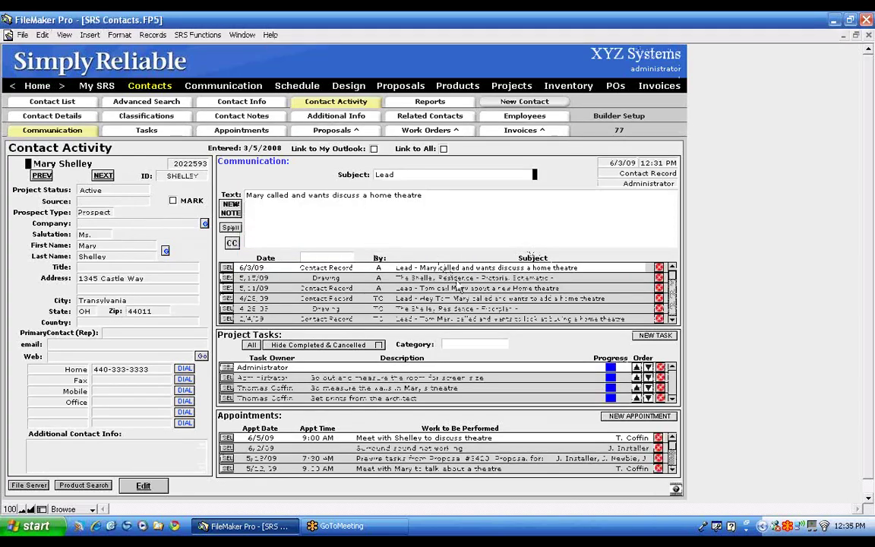
click(227, 372)
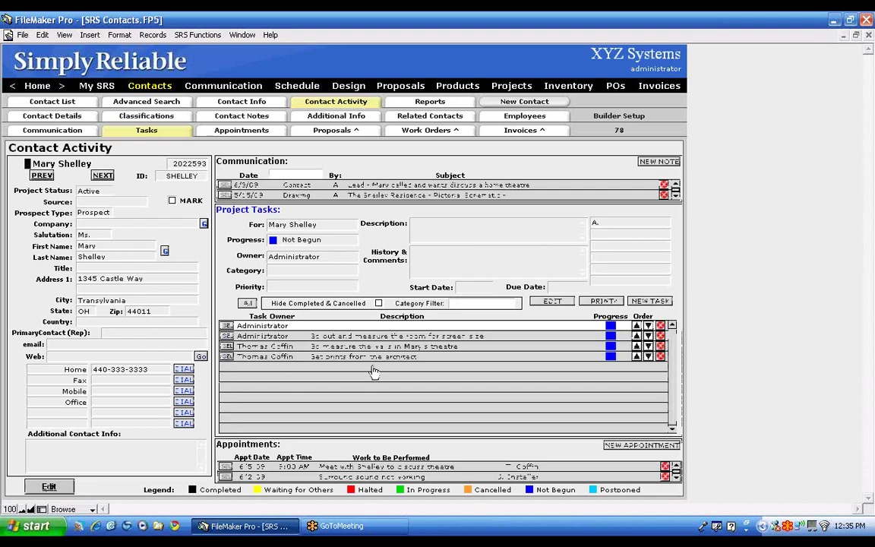
click(548, 301)
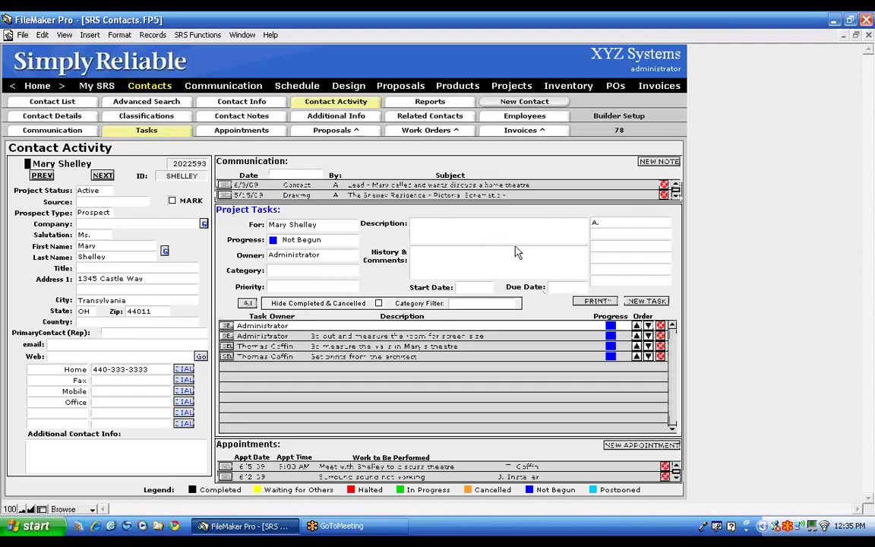
click(612, 235)
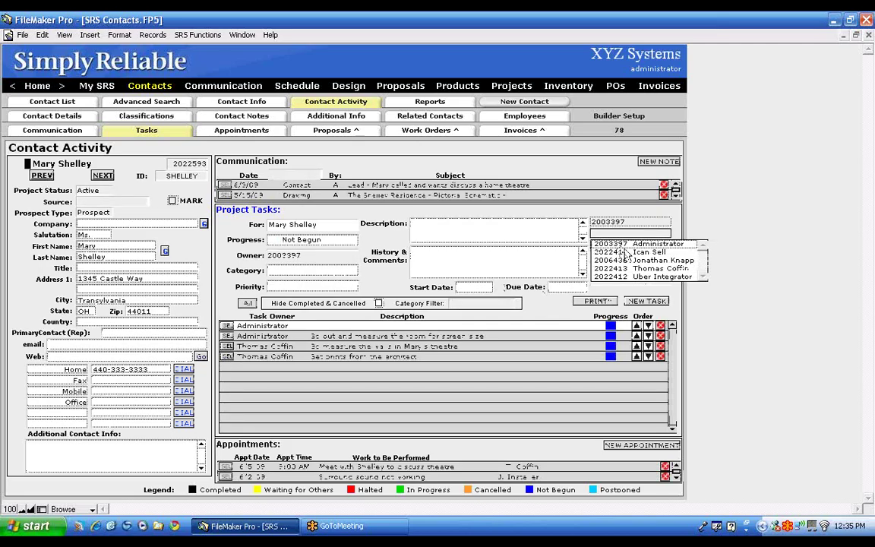
click(641, 270)
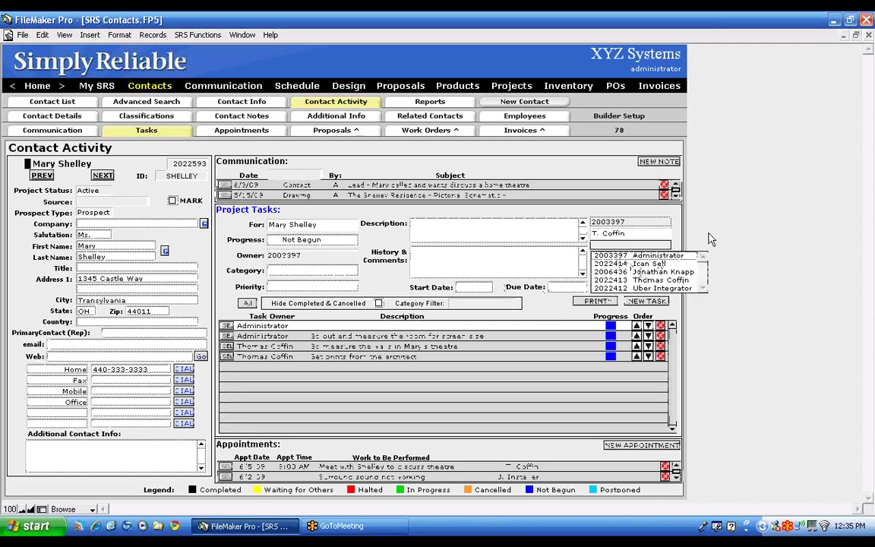
click(648, 206)
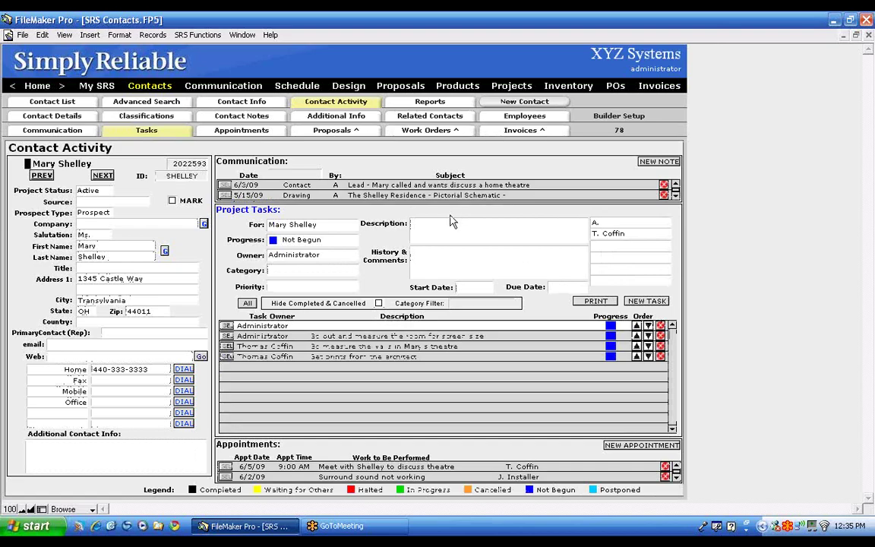
Step: Add a third staff member and describe the task as measuring the client's room for screen sizes
click(445, 229)
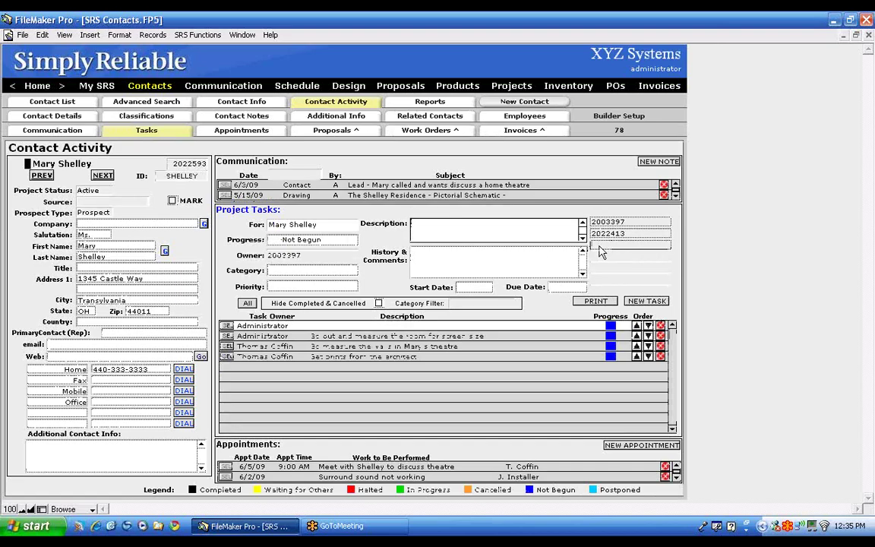
click(631, 244)
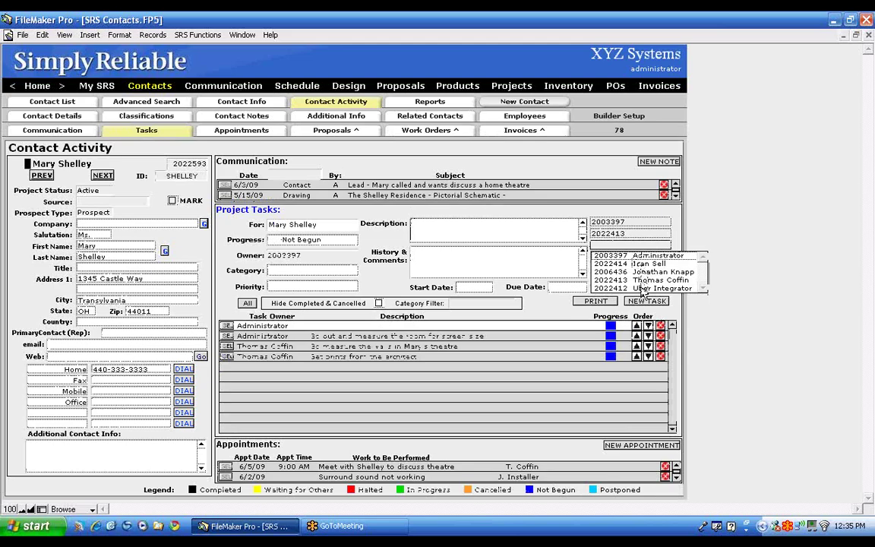
click(421, 202)
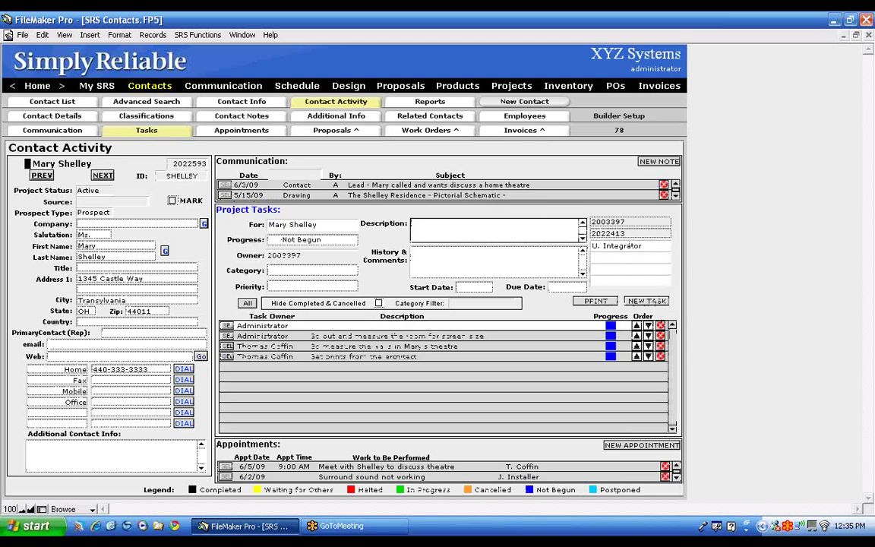
click(434, 223)
text(Go out)
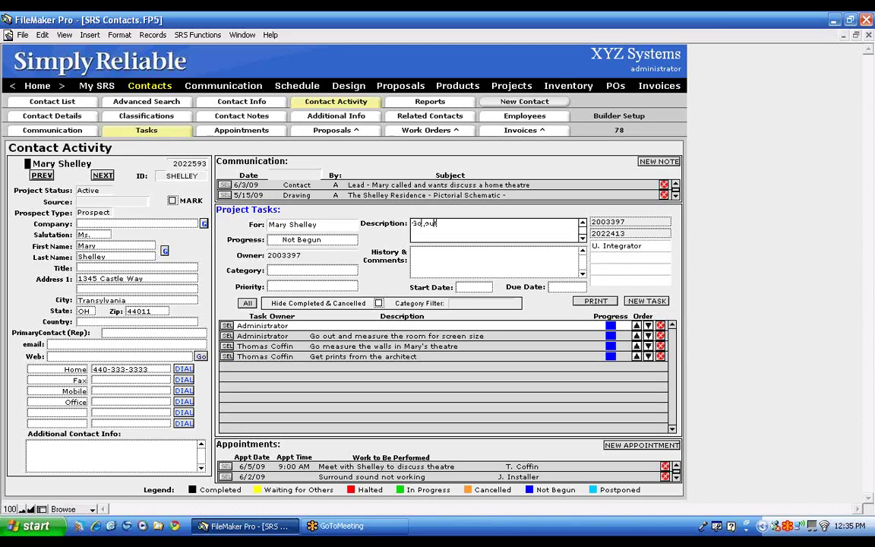
text( and measure Mary's room for sc)
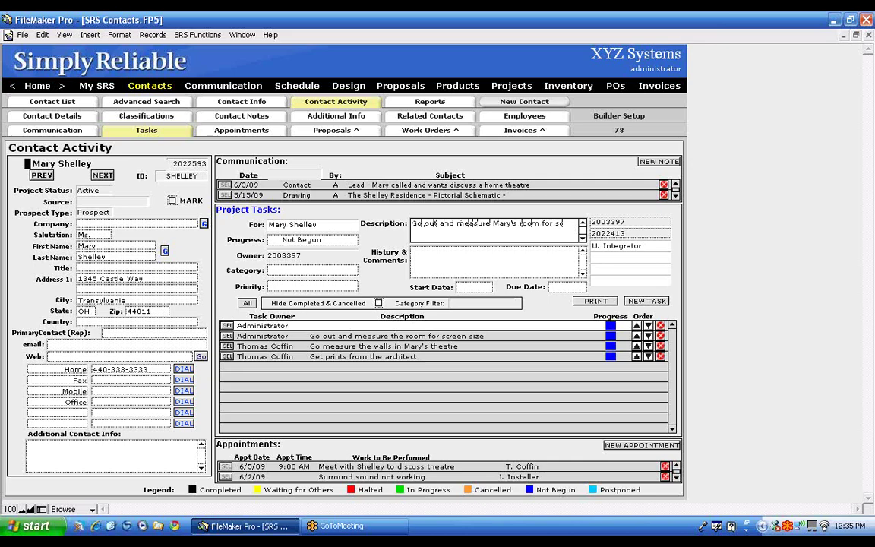
text(reen sizes)
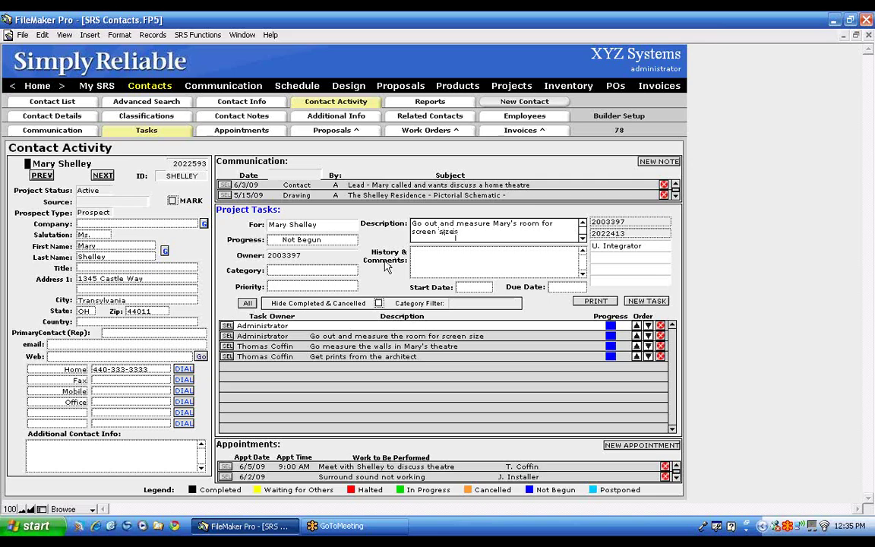
Step: Set category Engineering, priority H, start date 6/4/2009 and due date 6/4/09, then save the task
click(319, 271)
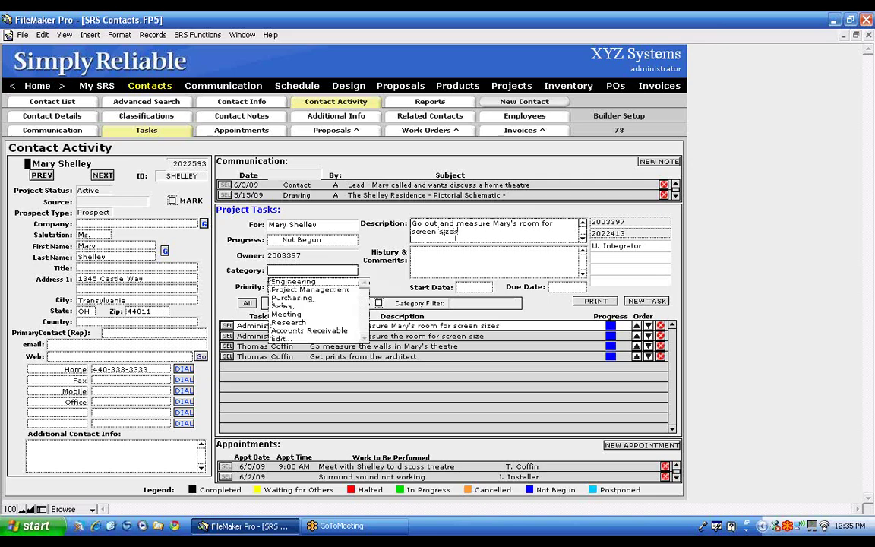
click(338, 282)
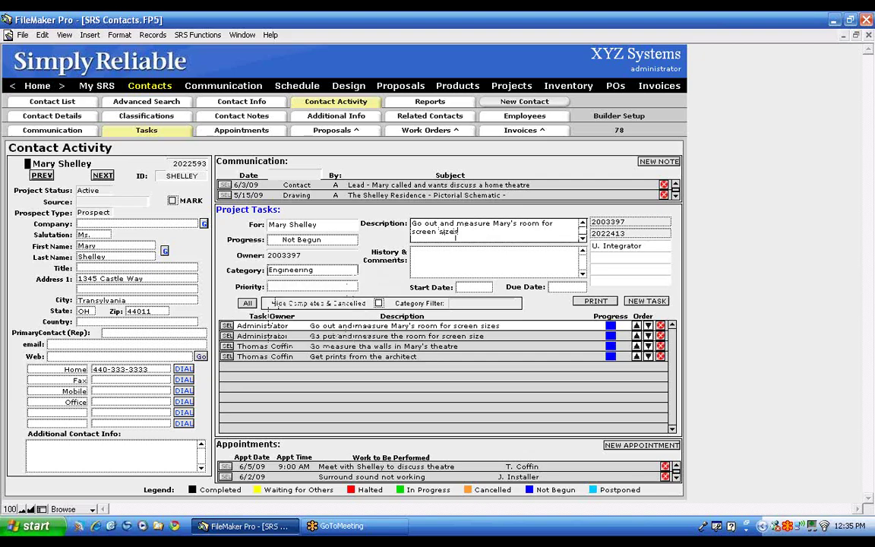
click(340, 287)
click(334, 297)
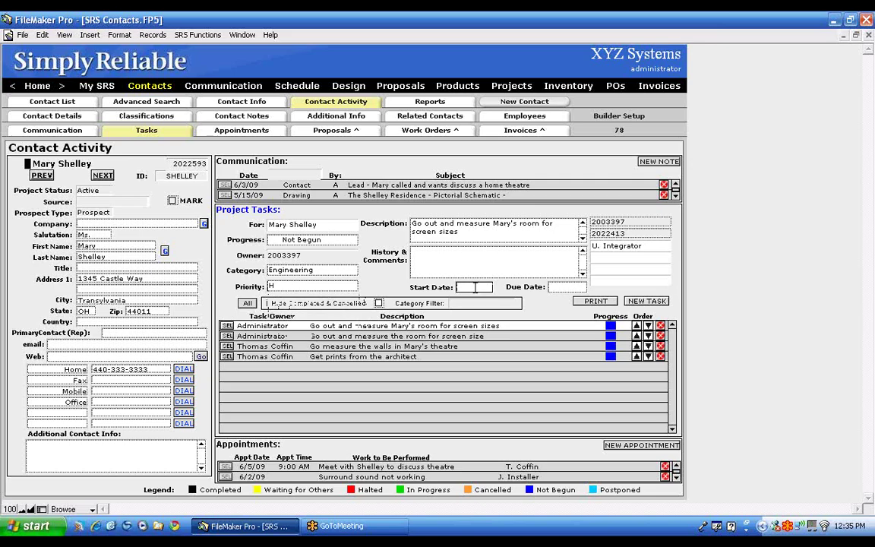
text(6/4/2009)
key(Tab)
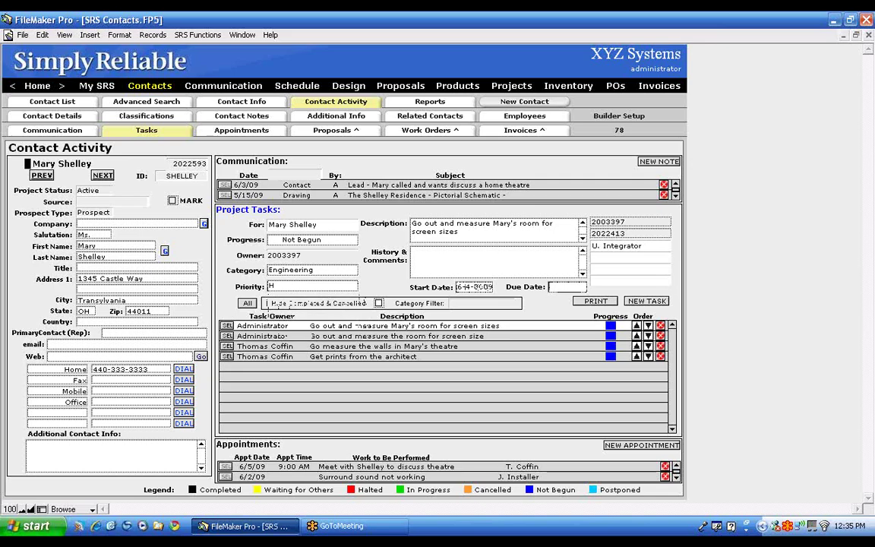
text(6)
text(/4/09)
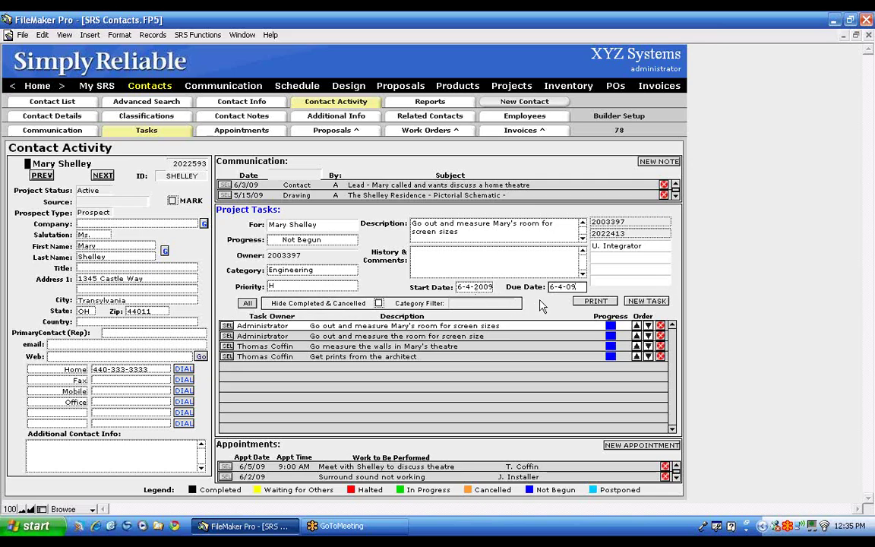
click(639, 52)
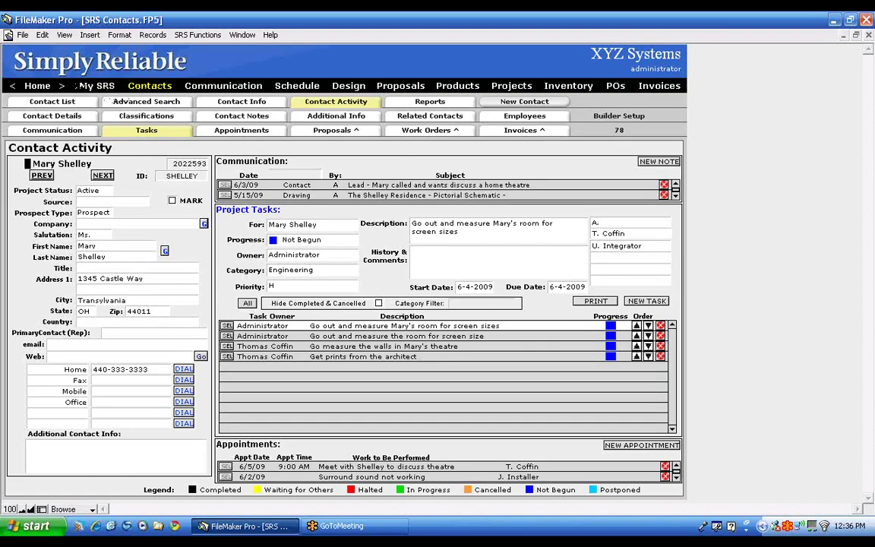
click(96, 85)
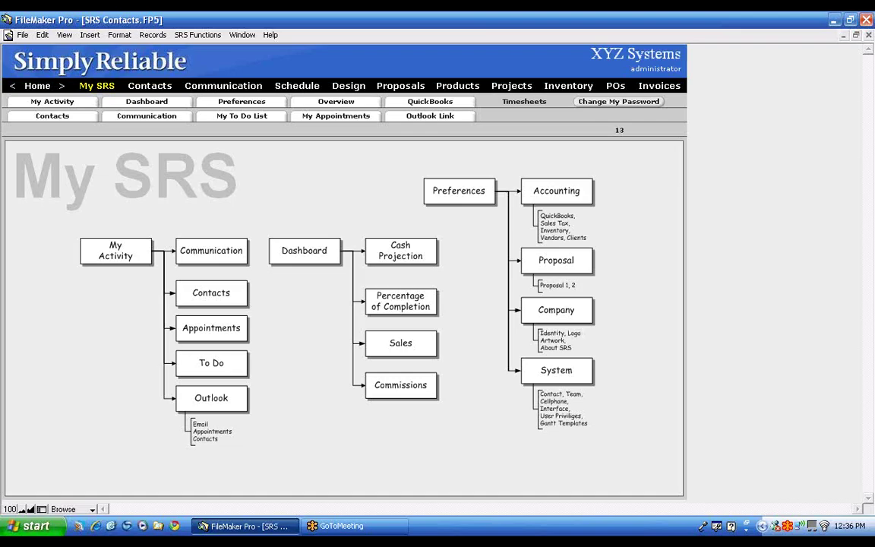
click(96, 101)
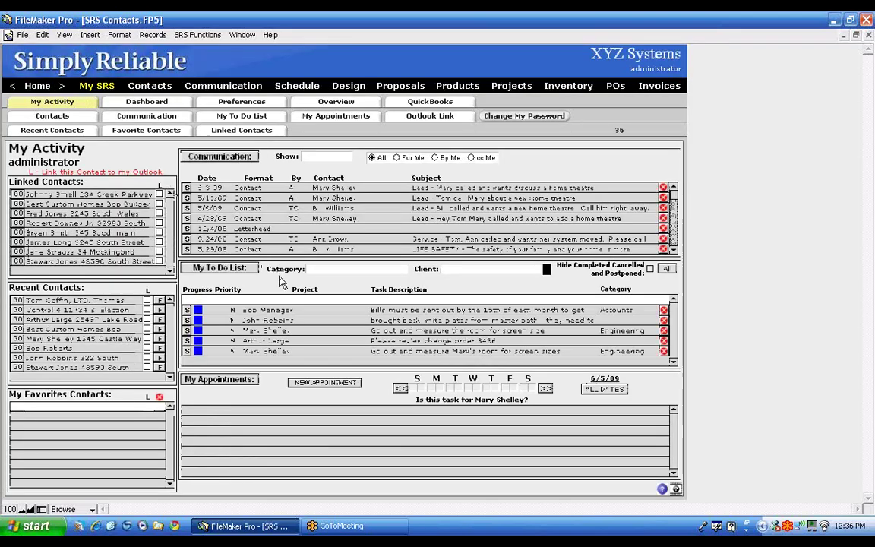
click(248, 271)
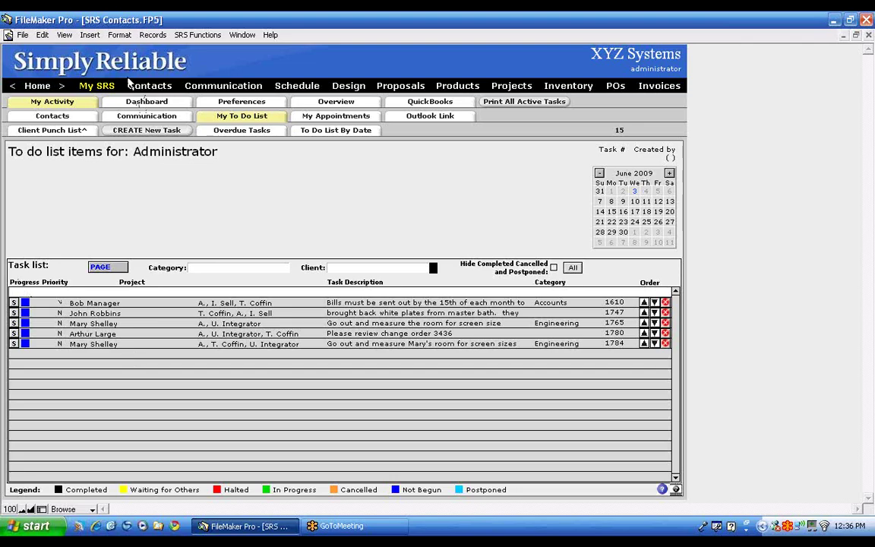
click(96, 86)
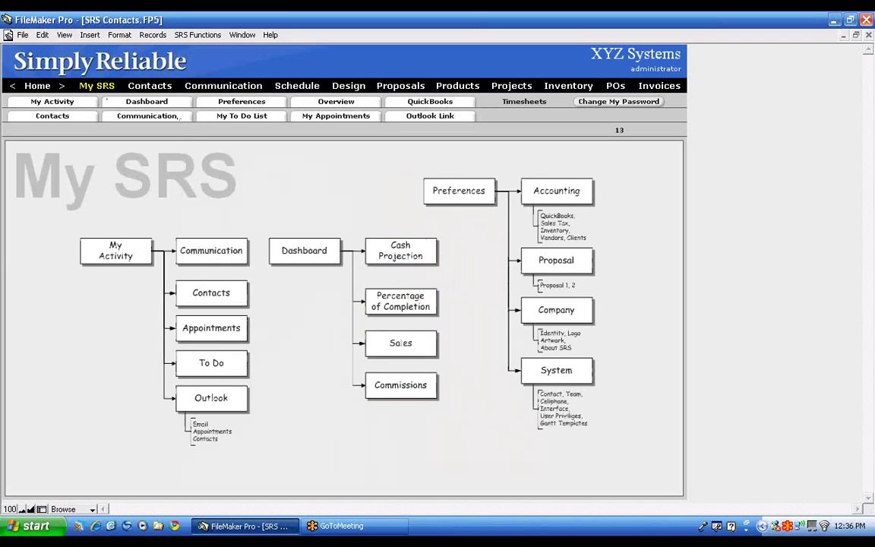
Step: Open System > Contact Preferences and check the Default Display Name list, keeping Individual Name
click(213, 106)
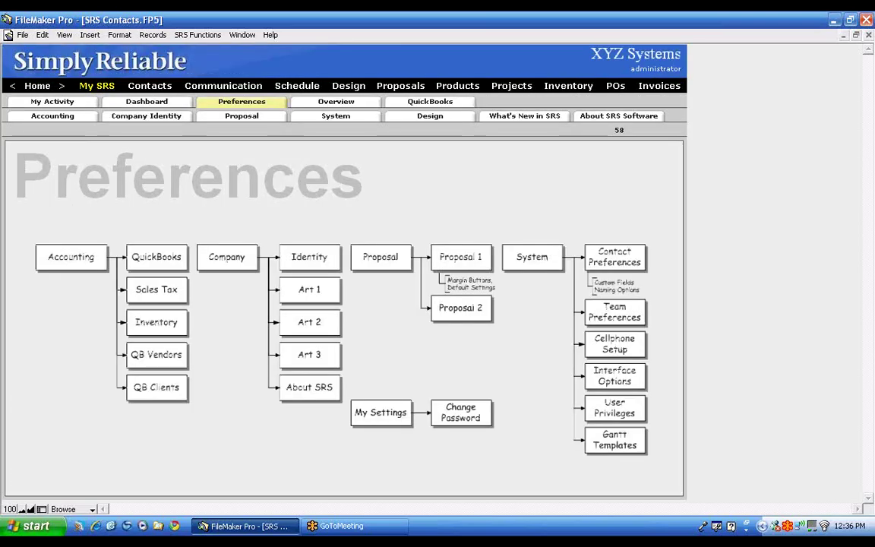
click(297, 115)
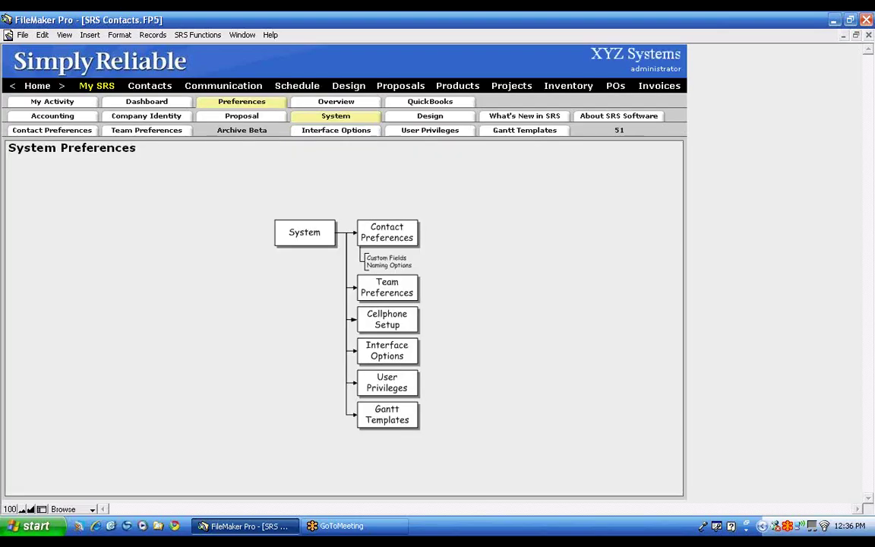
click(83, 131)
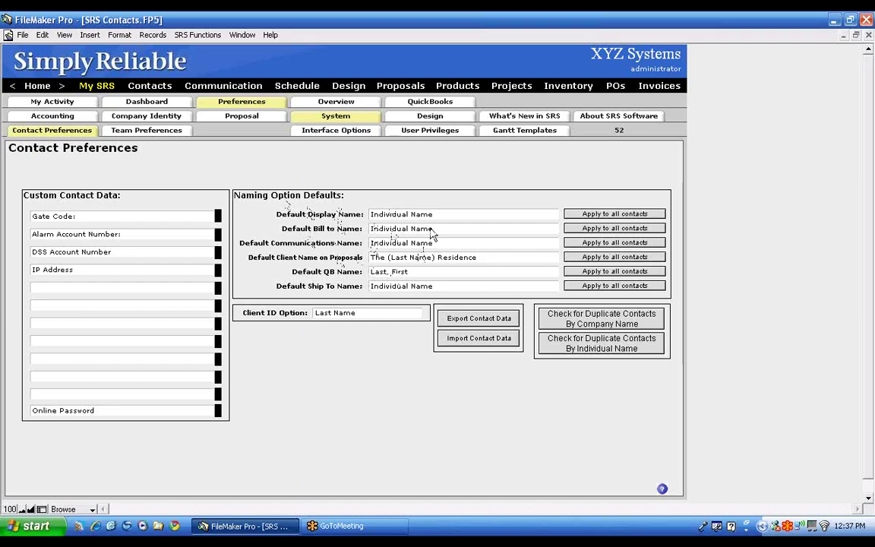
click(545, 216)
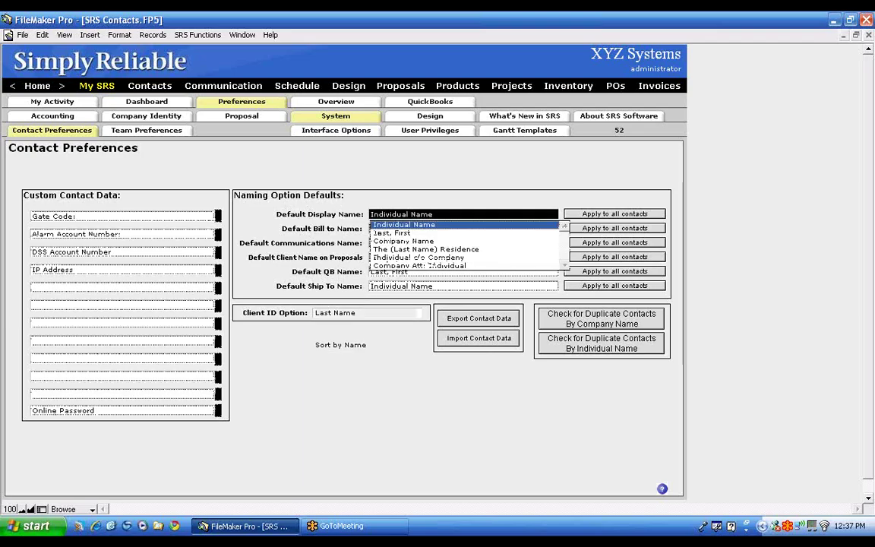
click(532, 205)
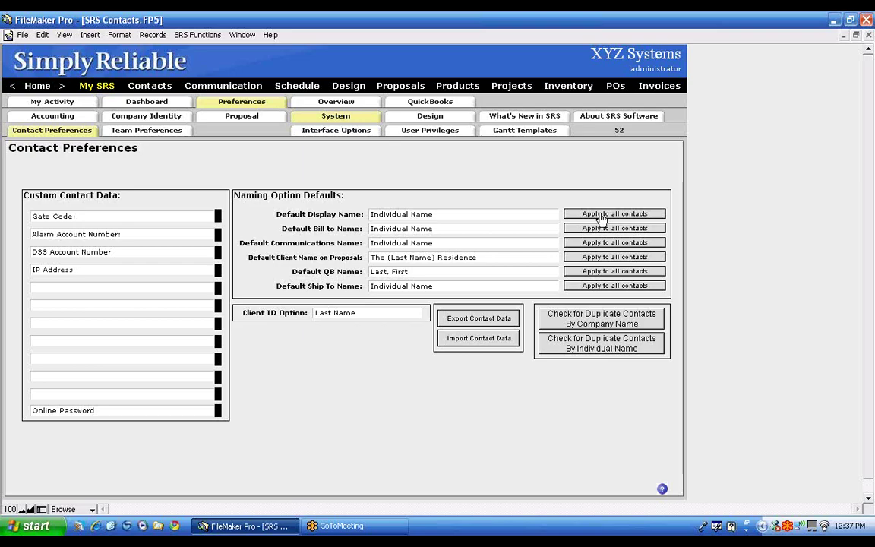
click(155, 89)
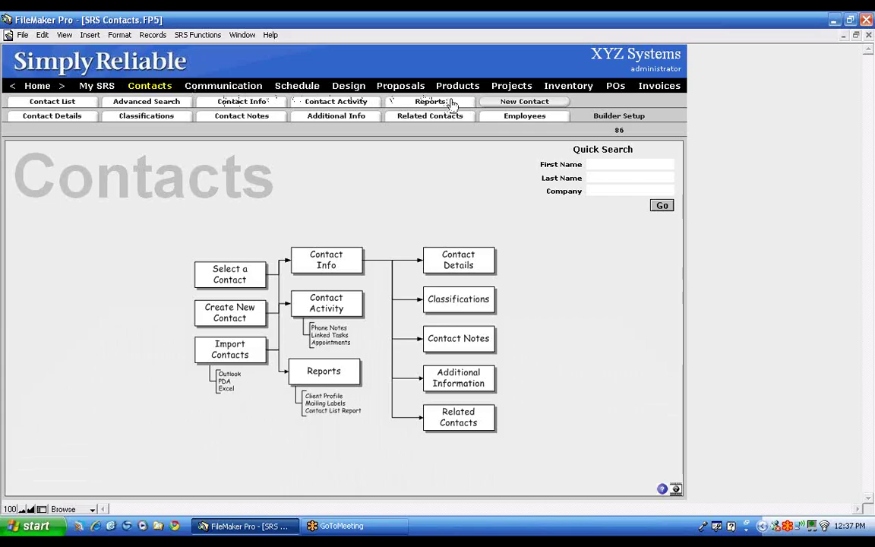
Step: Quick-search last names starting with 's' and preview their Mailing Labels report without printing
click(600, 180)
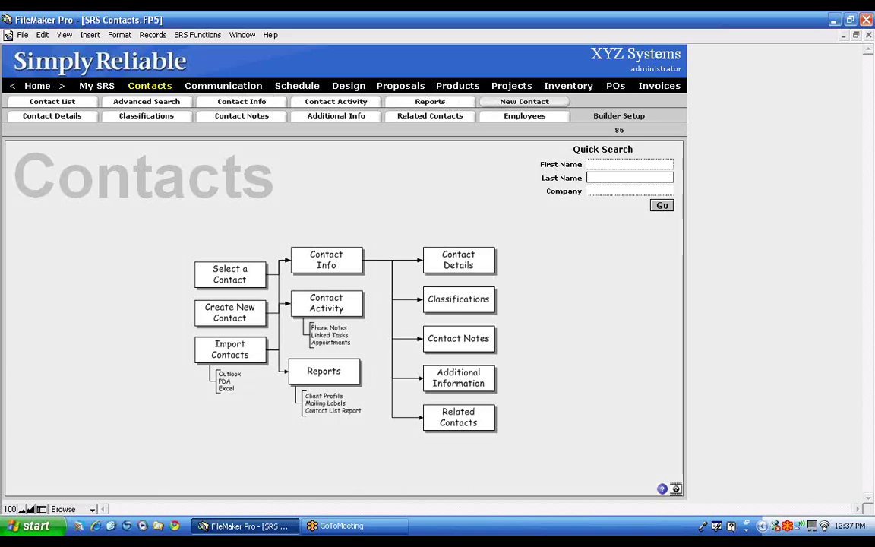
text(s)
click(665, 208)
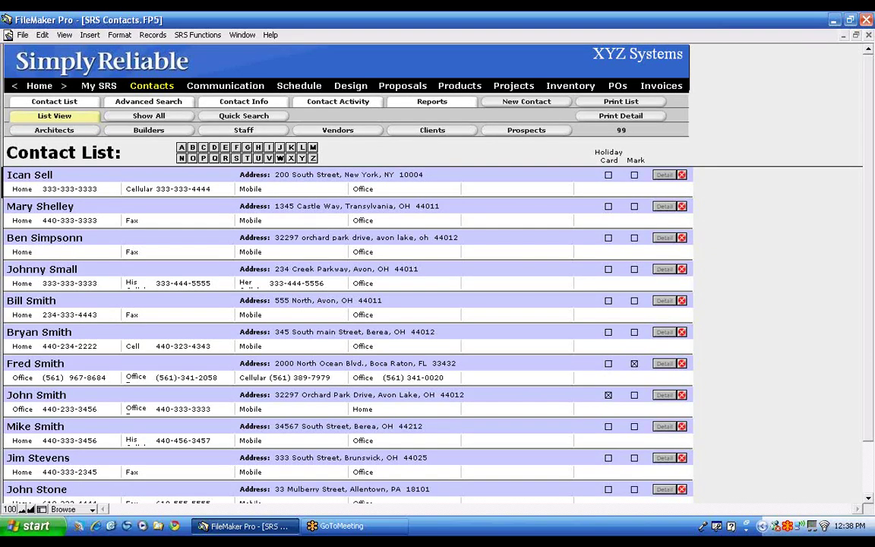
click(430, 102)
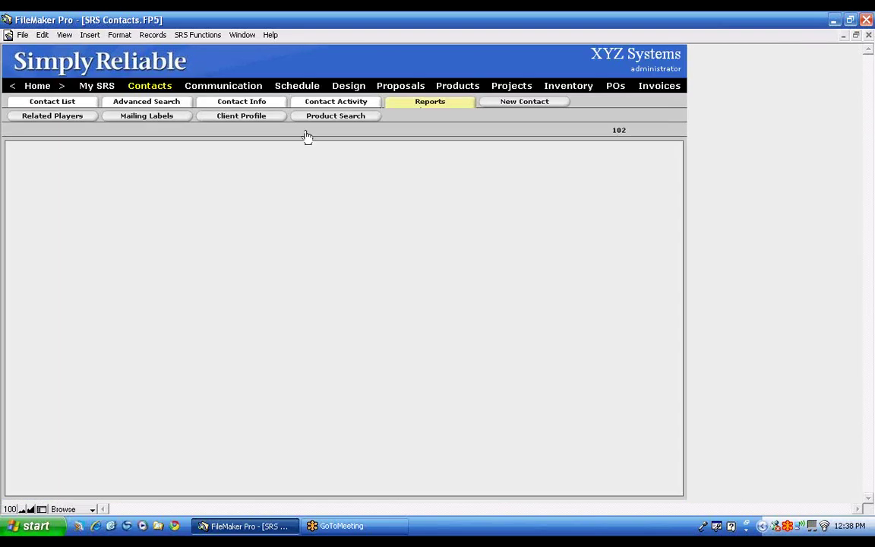
click(164, 120)
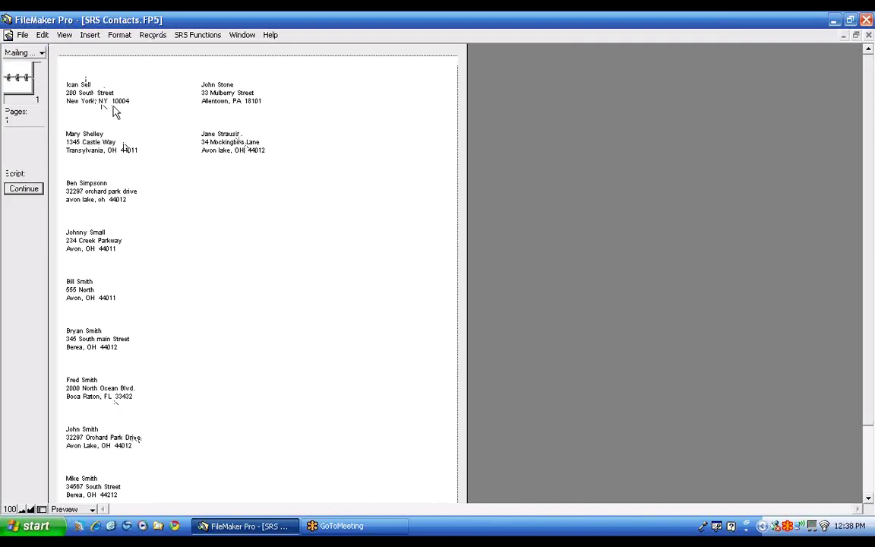
click(35, 190)
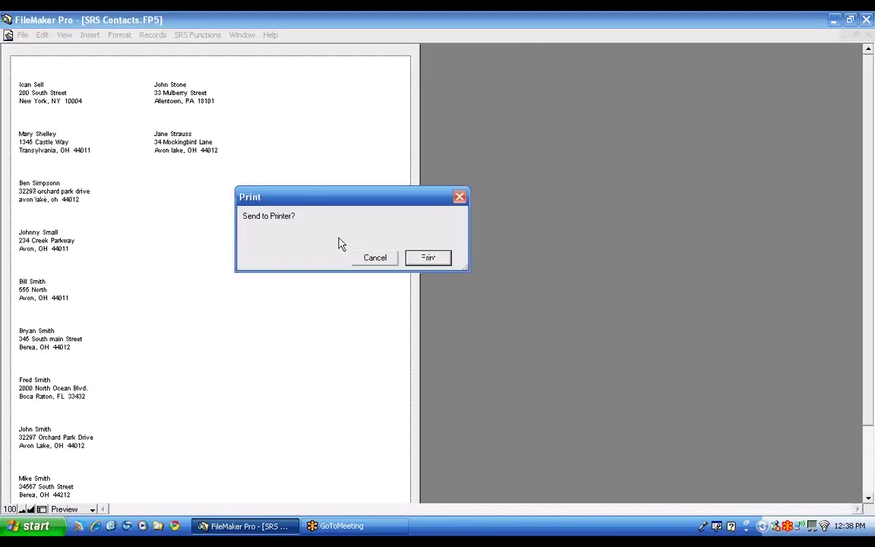
click(372, 259)
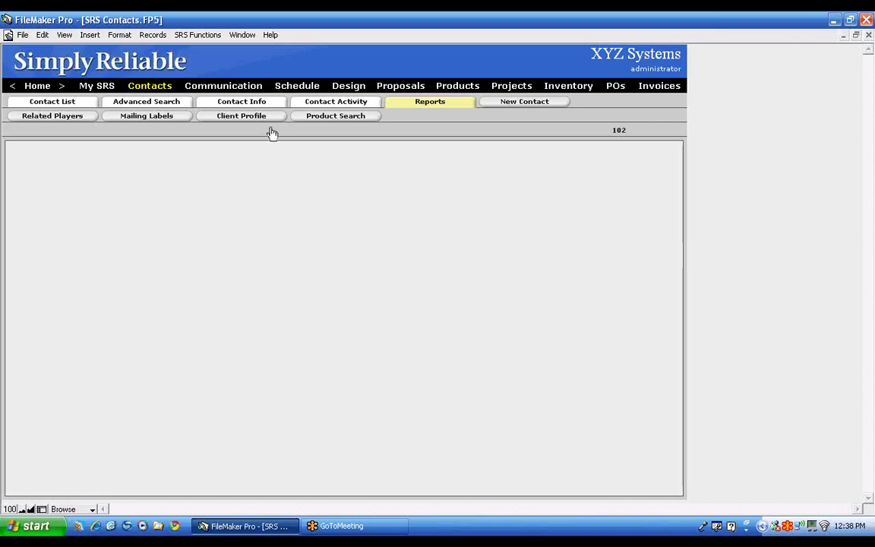
click(175, 100)
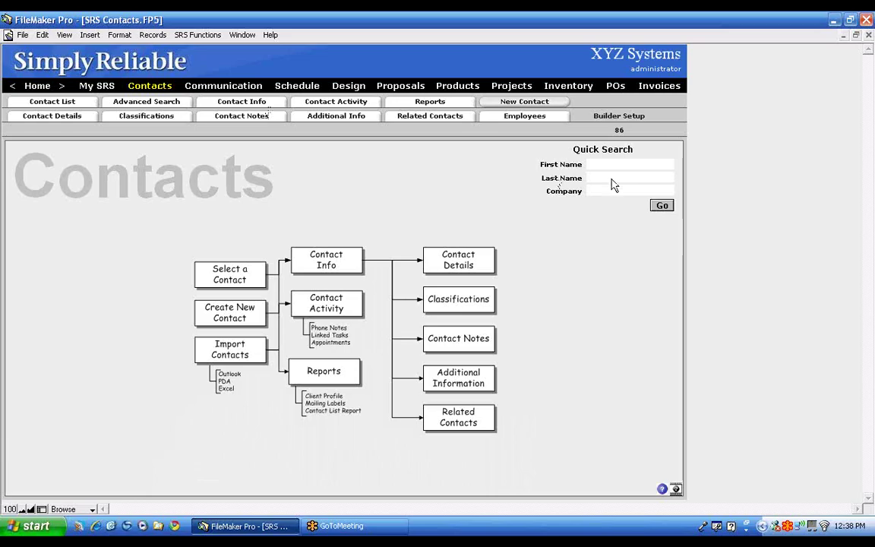
Step: Find the client by last name and preview their Client Profile report, cancelling the print
click(612, 179)
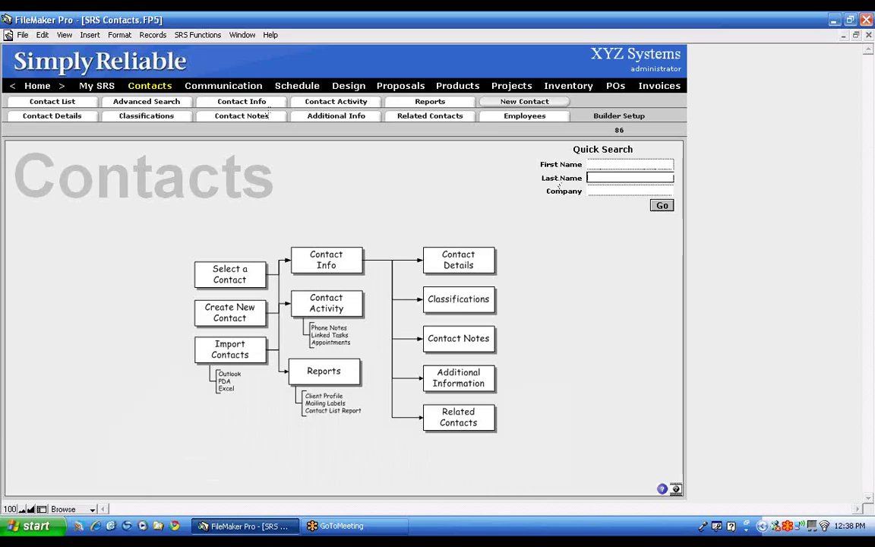
text(shelley)
click(658, 207)
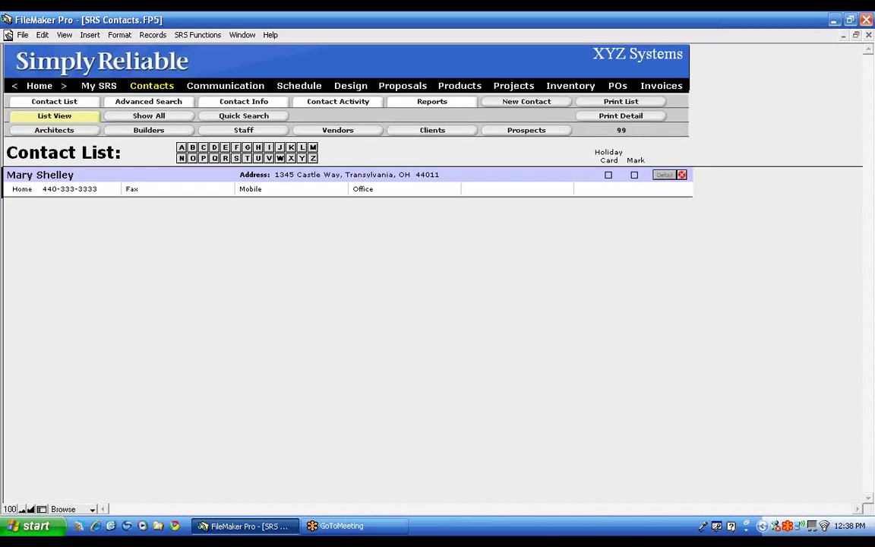
click(190, 172)
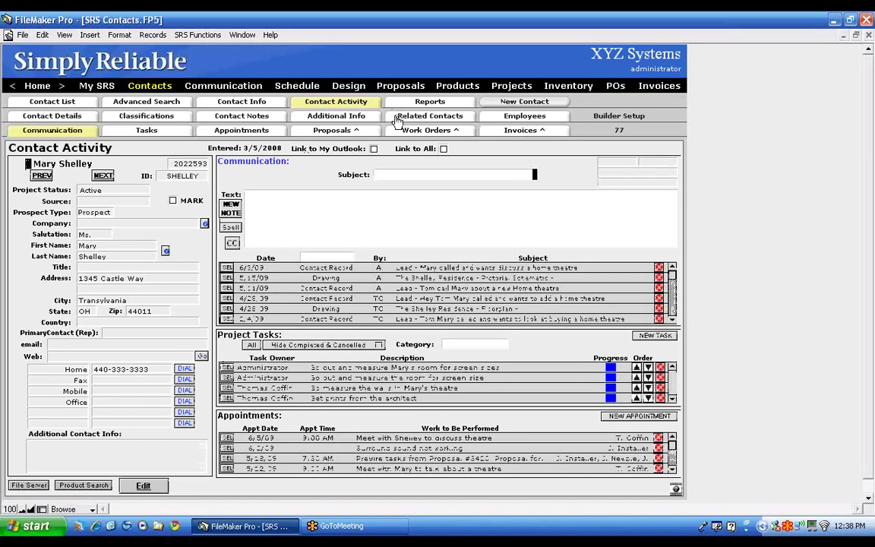
click(430, 101)
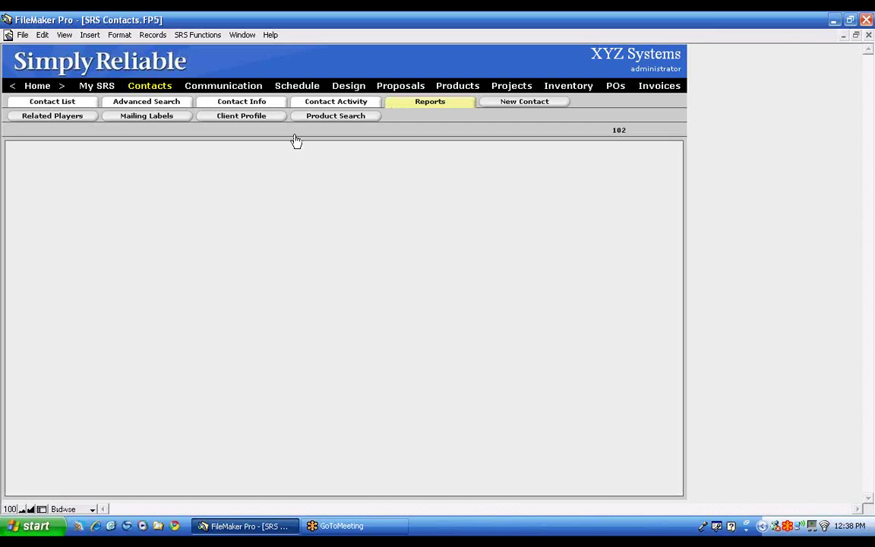
click(262, 117)
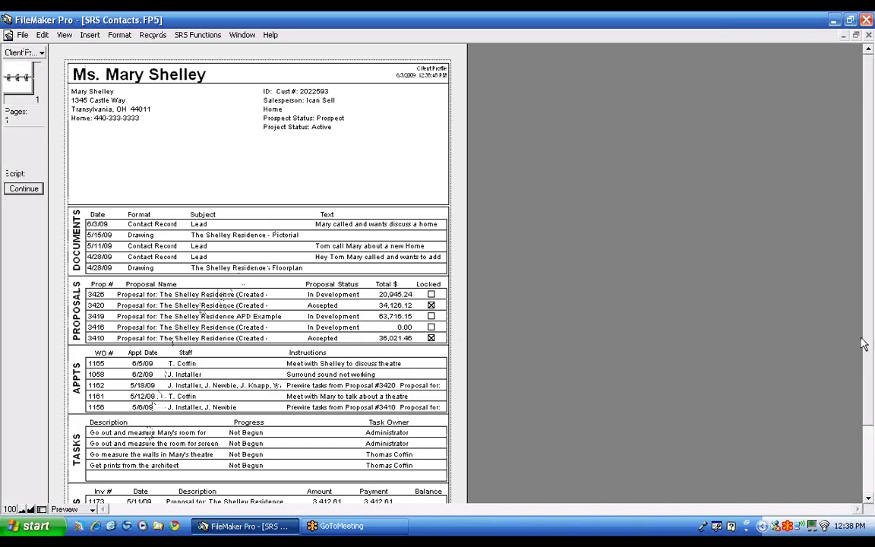
scroll(782, 433, down, 3)
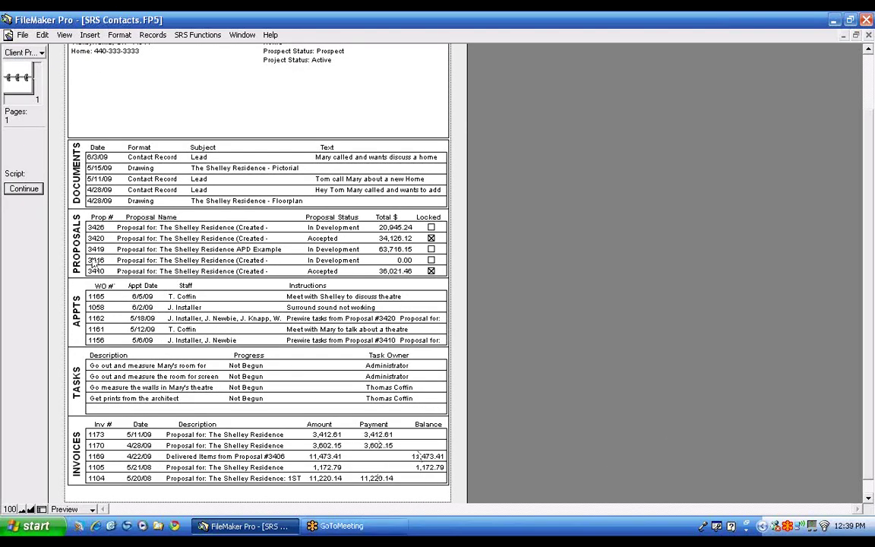
click(36, 195)
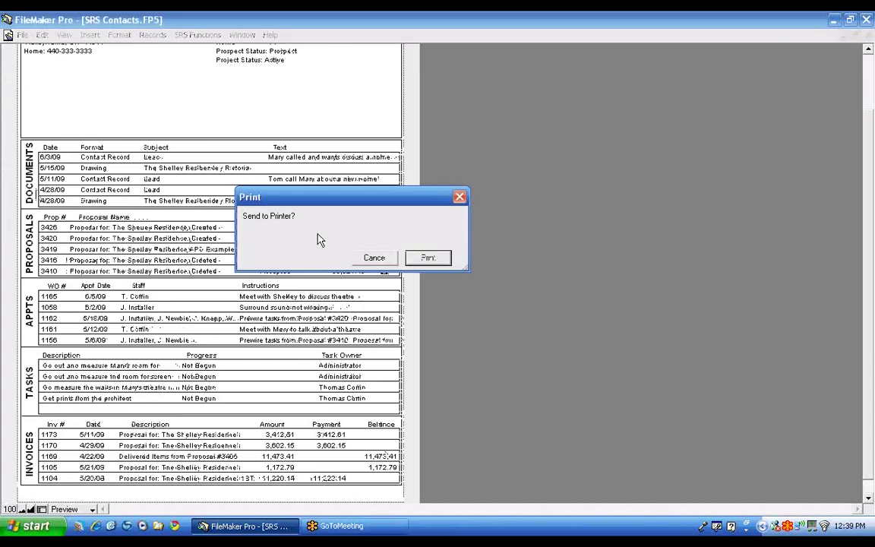
click(370, 256)
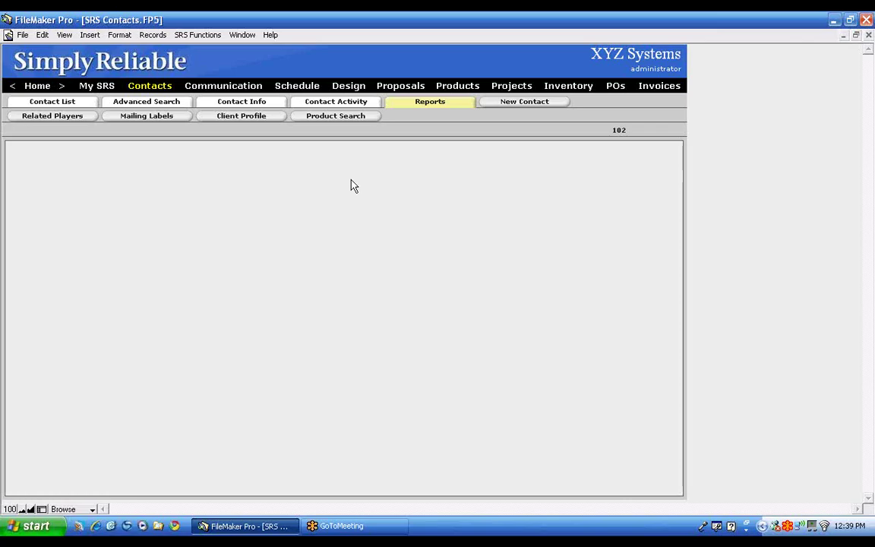
Step: Preview all three pages of the client product report and cancel printing
click(348, 120)
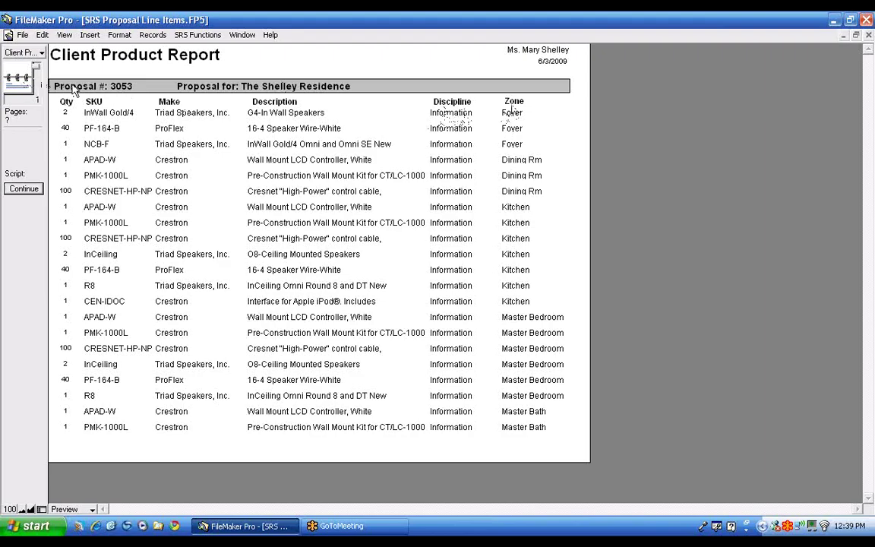
click(28, 82)
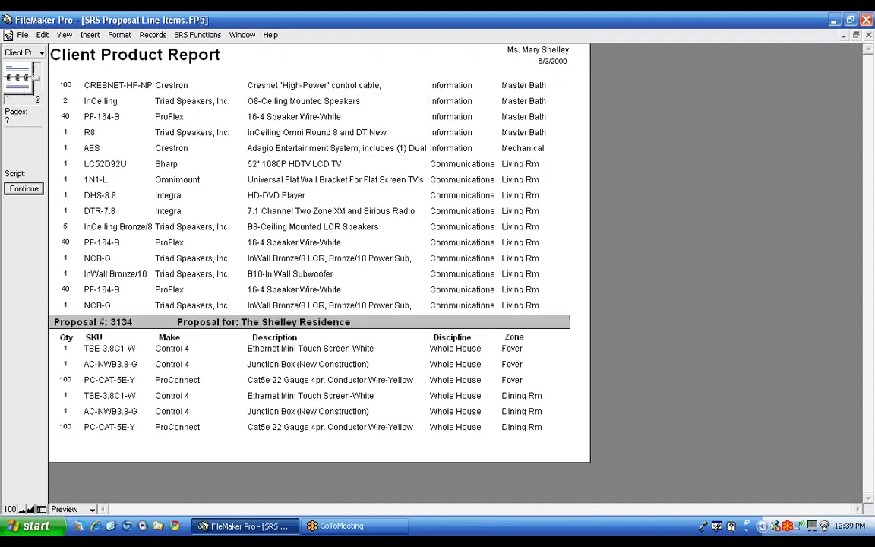
click(27, 82)
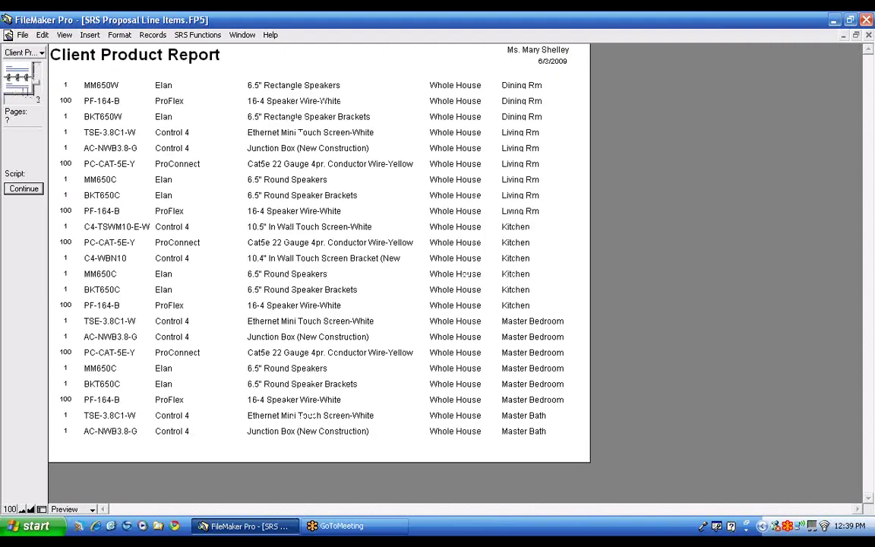
click(39, 190)
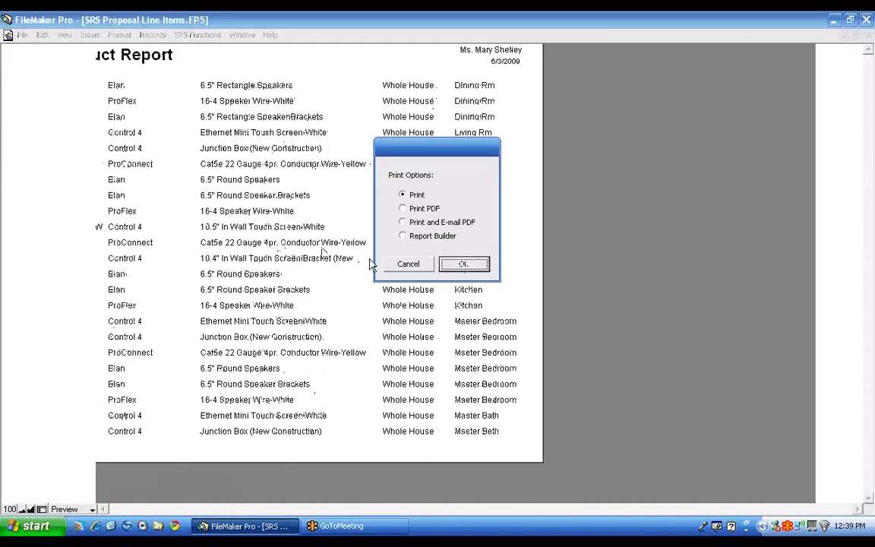
click(408, 265)
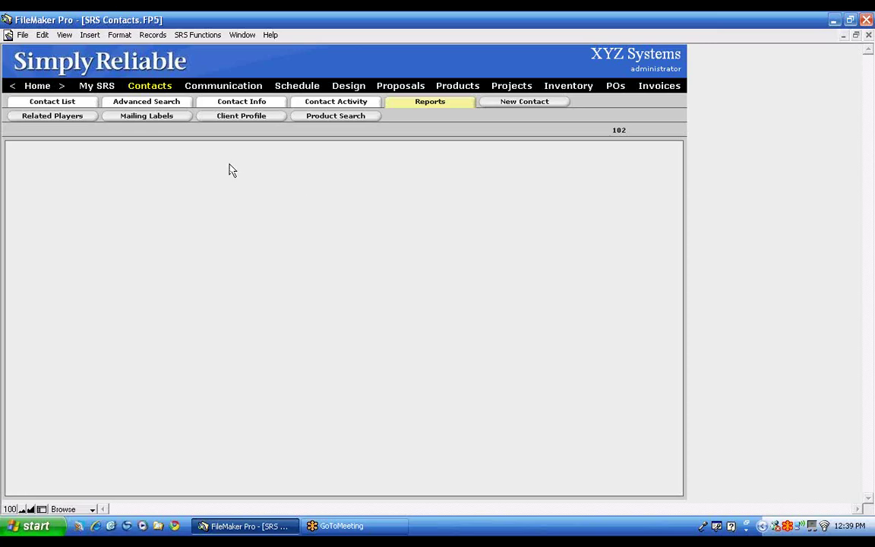
click(97, 85)
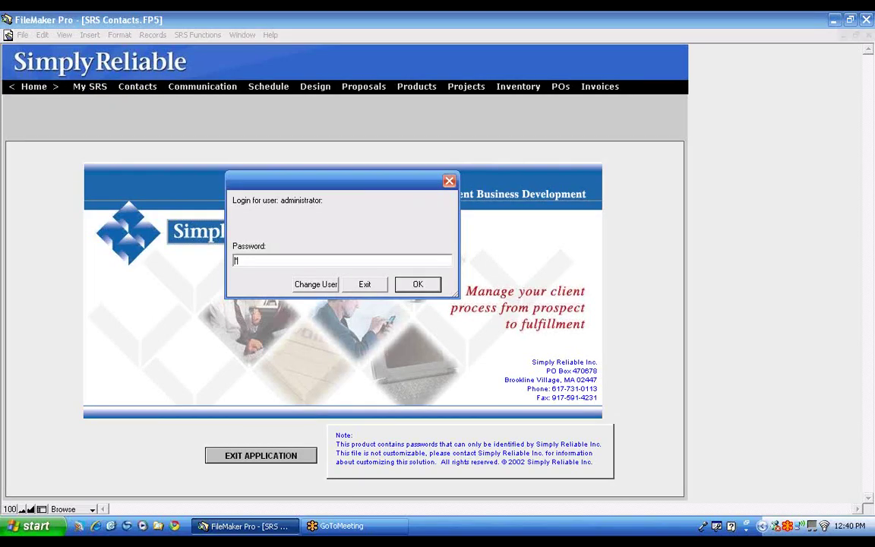
Step: Log back in with the admin password and scroll the Active Employees list in User Privileges
text(********)
key(Return)
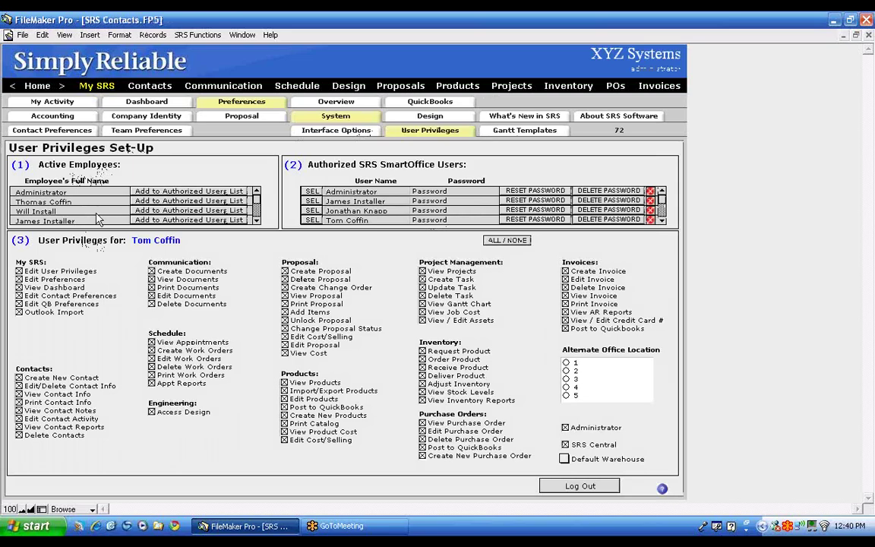
click(256, 220)
click(257, 221)
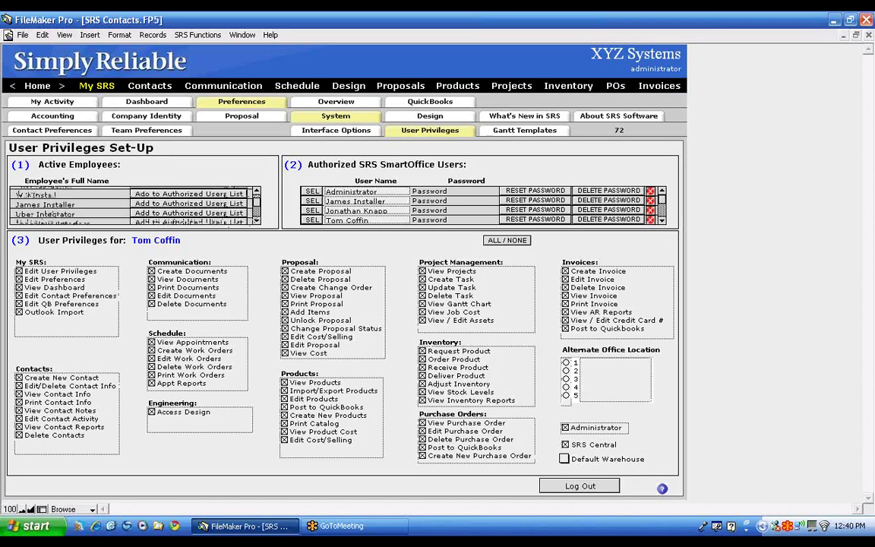
click(256, 220)
click(256, 221)
click(257, 221)
click(257, 220)
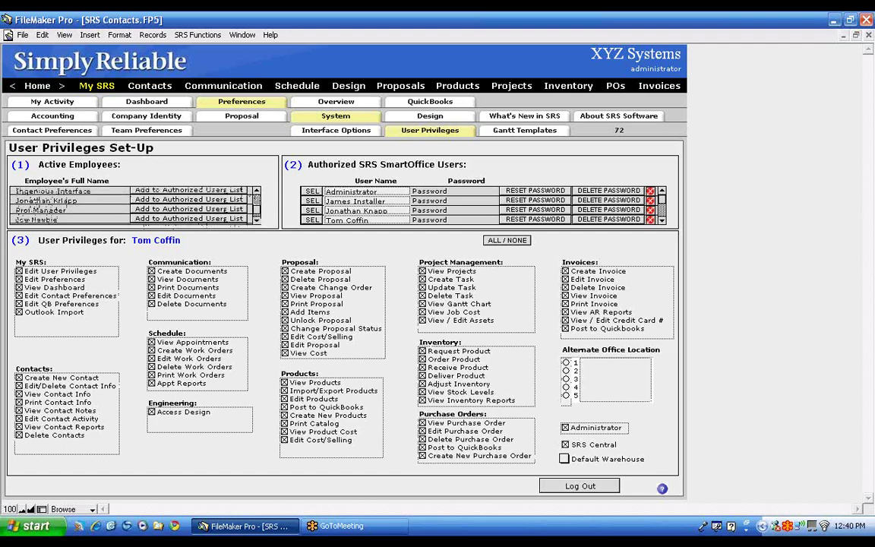
click(257, 221)
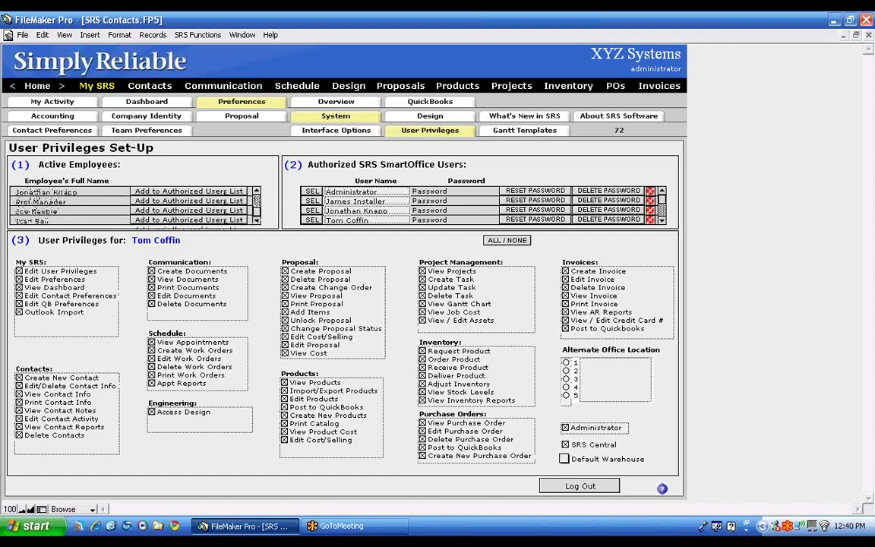
Step: Bring up the authorized SmartOffice user's privileges and select alternate office location 1
click(257, 190)
click(256, 191)
click(257, 191)
click(256, 191)
click(257, 190)
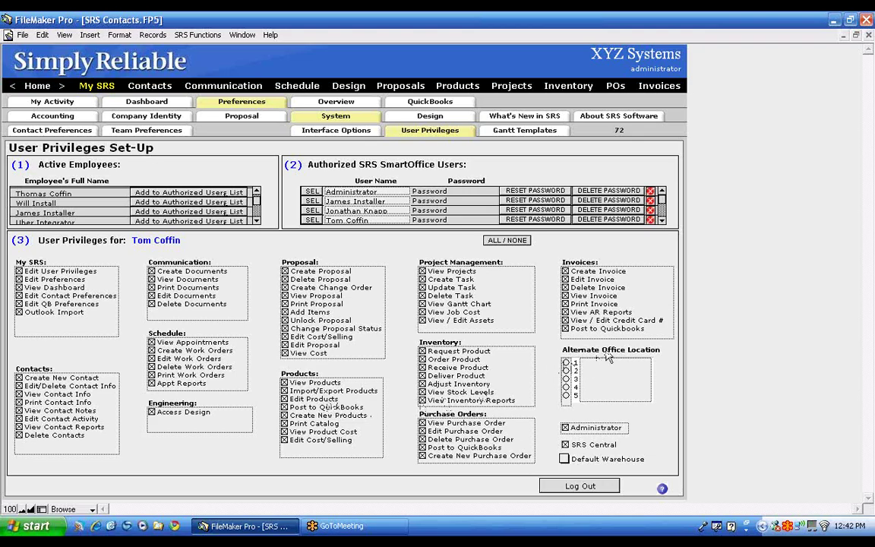
click(566, 363)
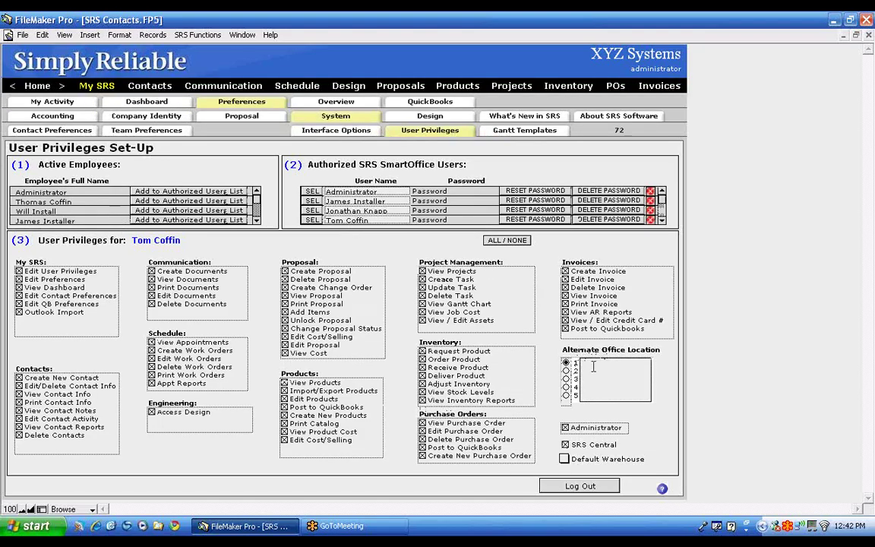
Step: Enter Avon Lake and New York as alternate office locations, with location 1 selected
text(Avon Lake)
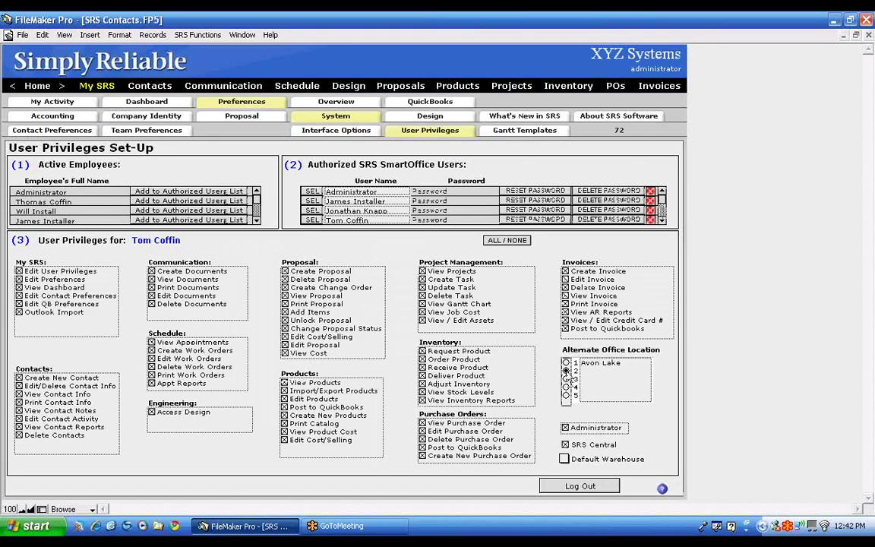
click(566, 371)
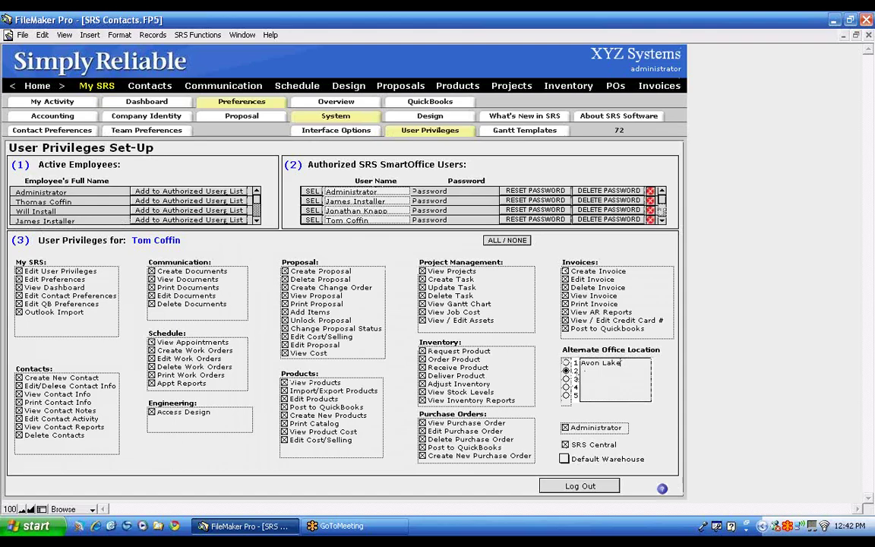
click(621, 364)
key(Return)
text(New York)
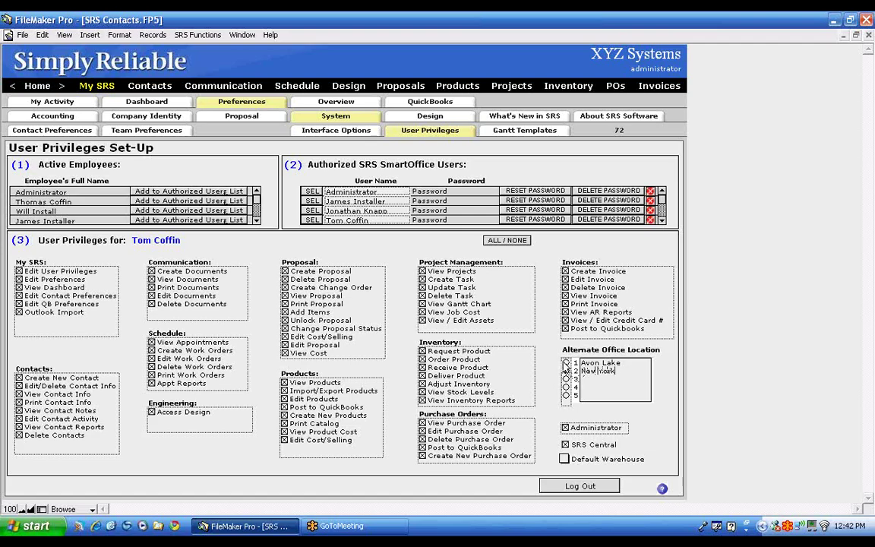
click(567, 363)
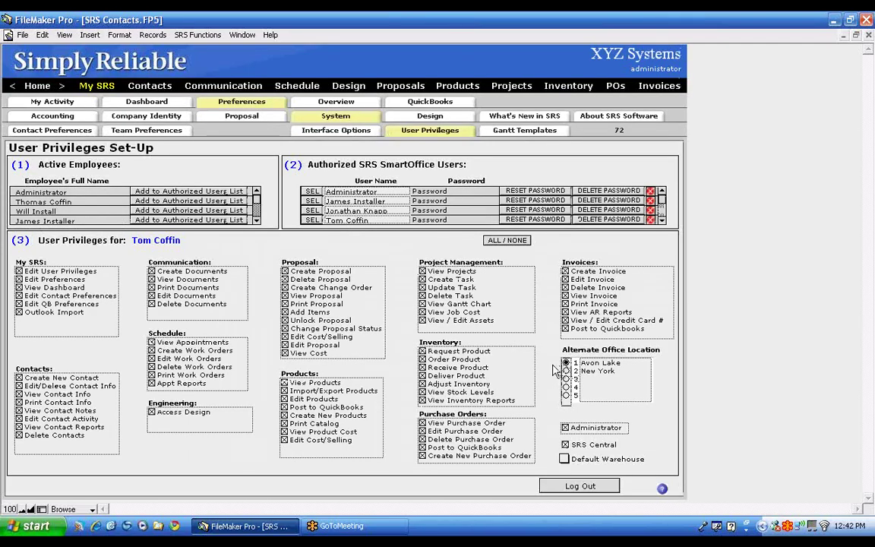
Step: Make 1-Main Warehouse the user's default warehouse
click(566, 427)
click(566, 461)
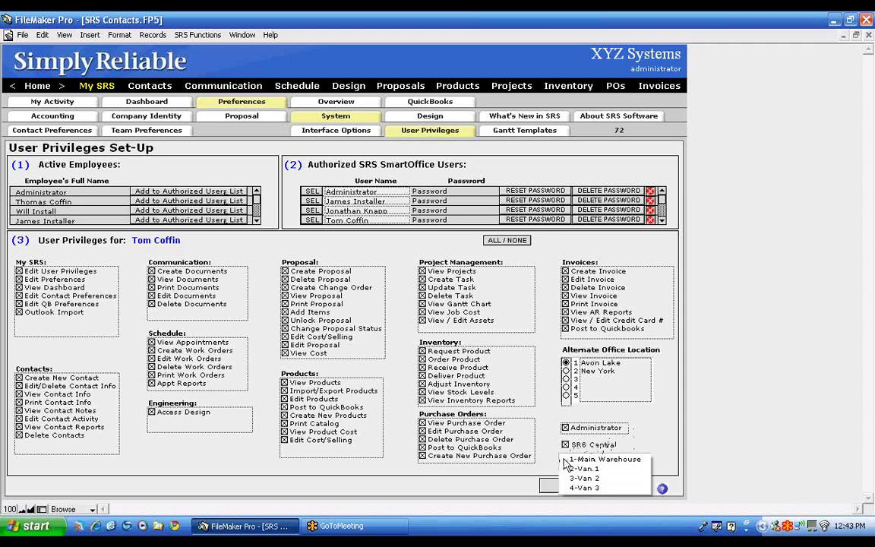
click(605, 460)
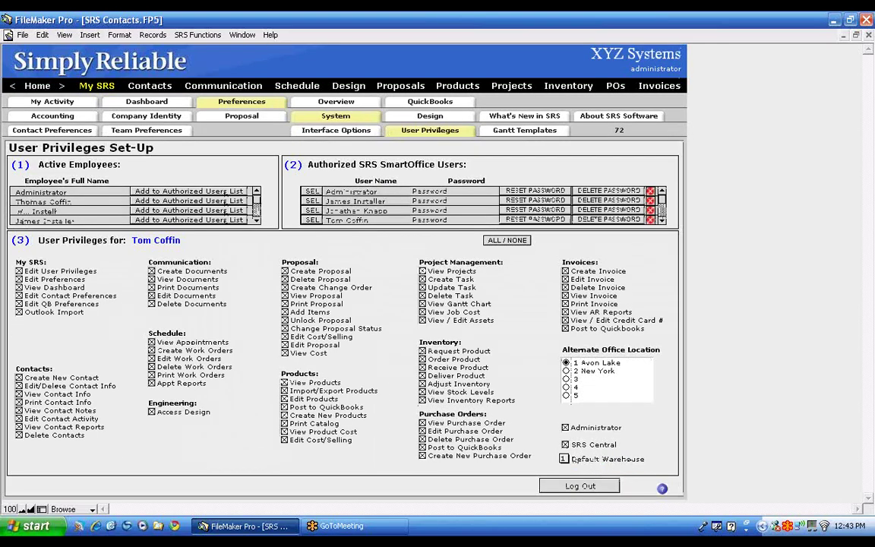
Step: Log out and log back in with the password
click(582, 486)
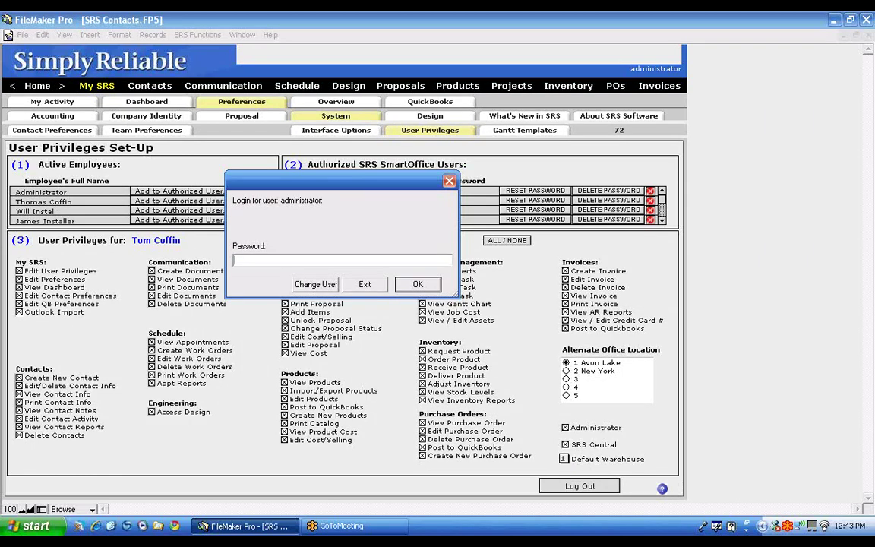
text(********)
key(Return)
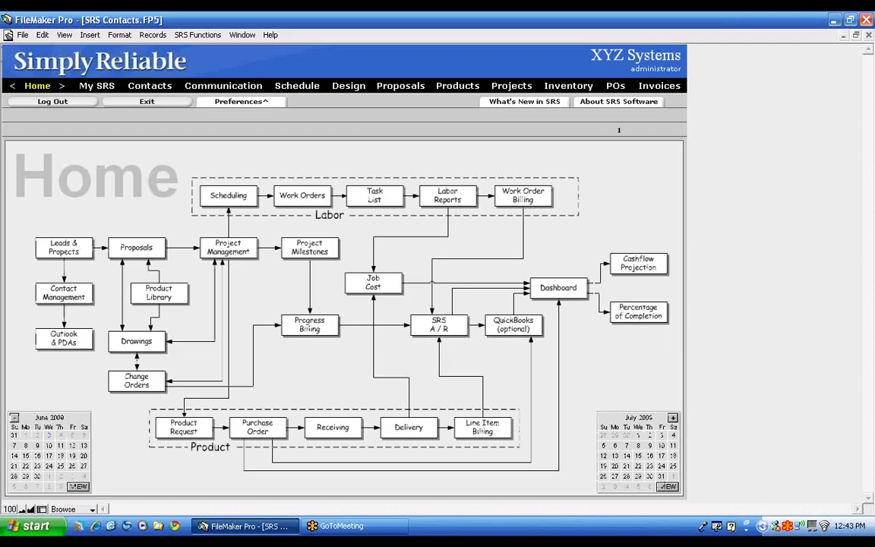
Step: Open Change My Password under My SRS and cancel it, leaving the password unchanged
click(97, 86)
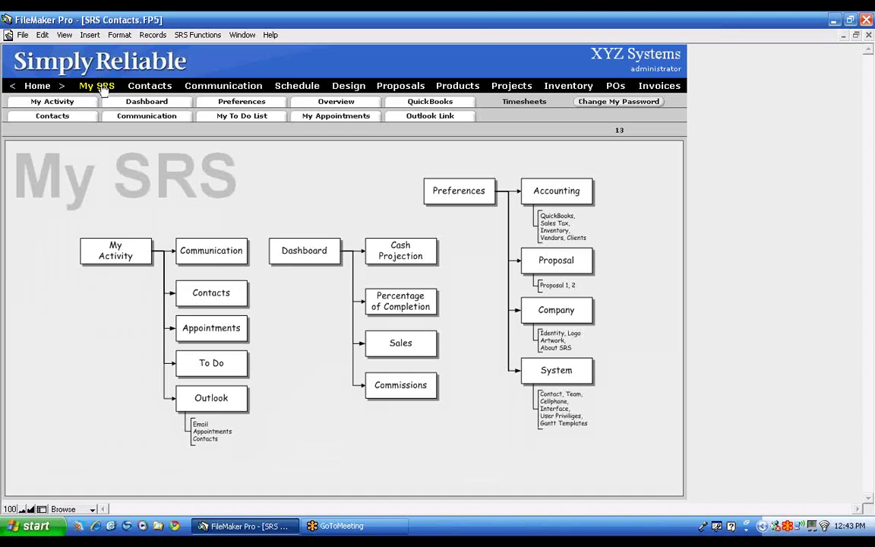
click(626, 103)
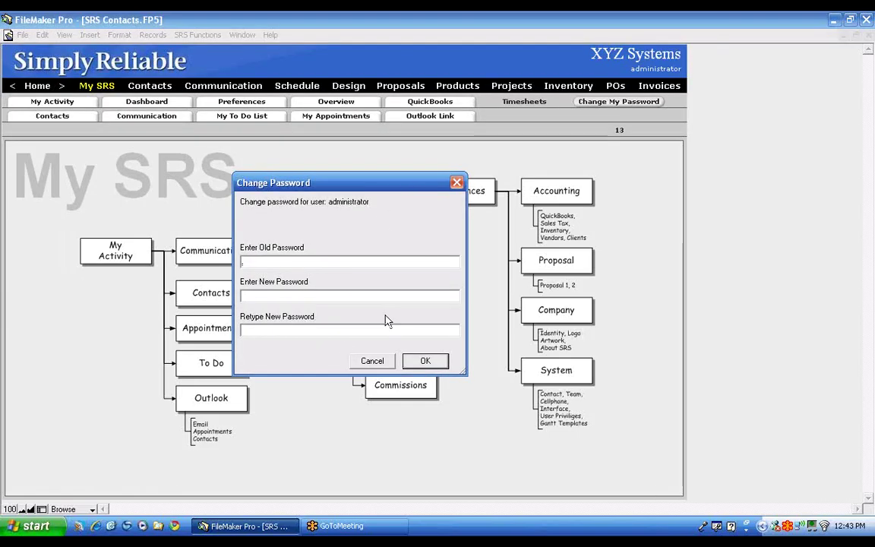
click(384, 362)
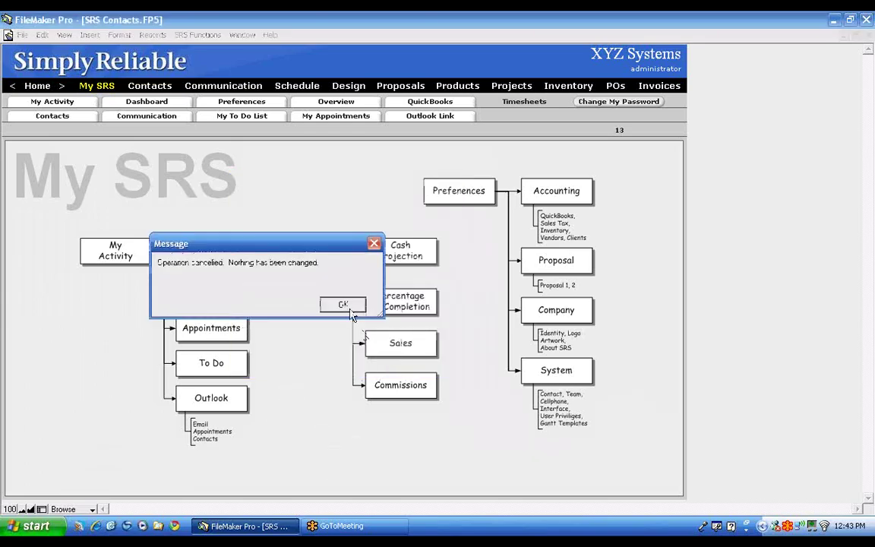
click(346, 306)
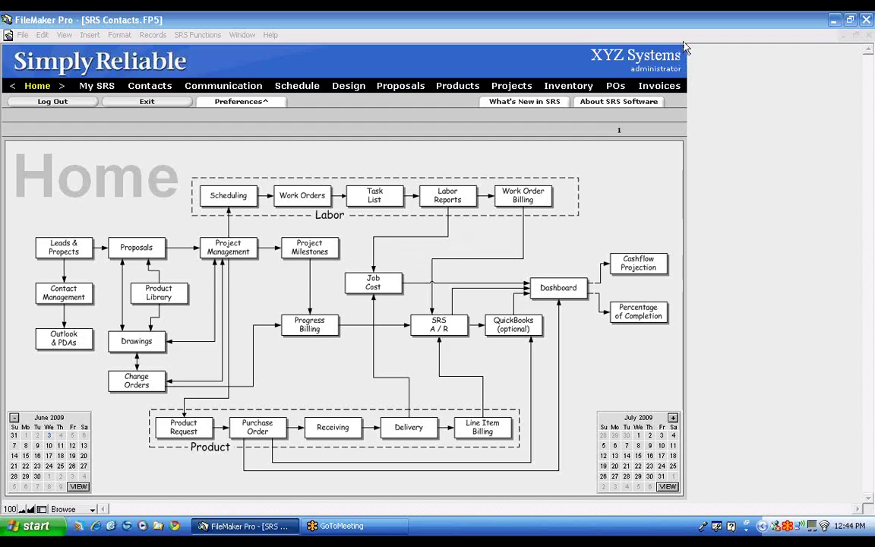
click(153, 88)
Step: Search Contacts for last name 'shelley' and open the found record
click(154, 88)
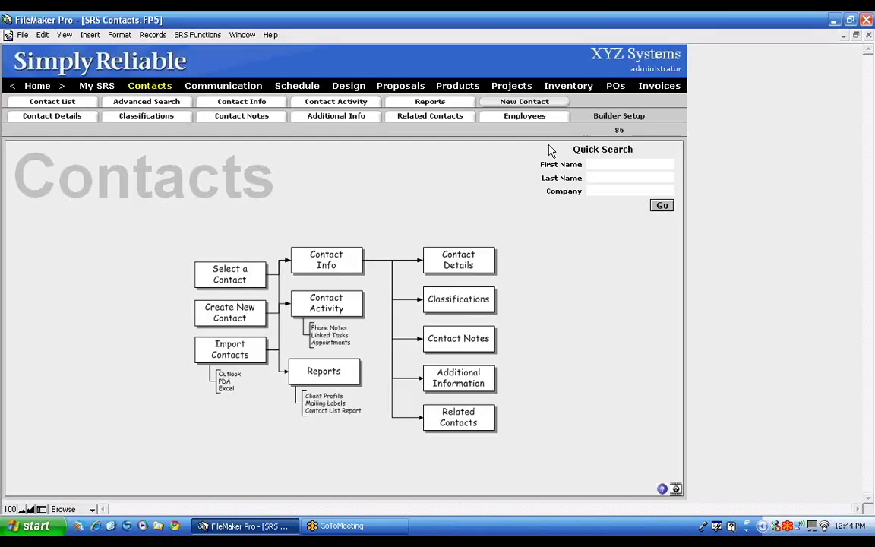
click(604, 179)
text(s)
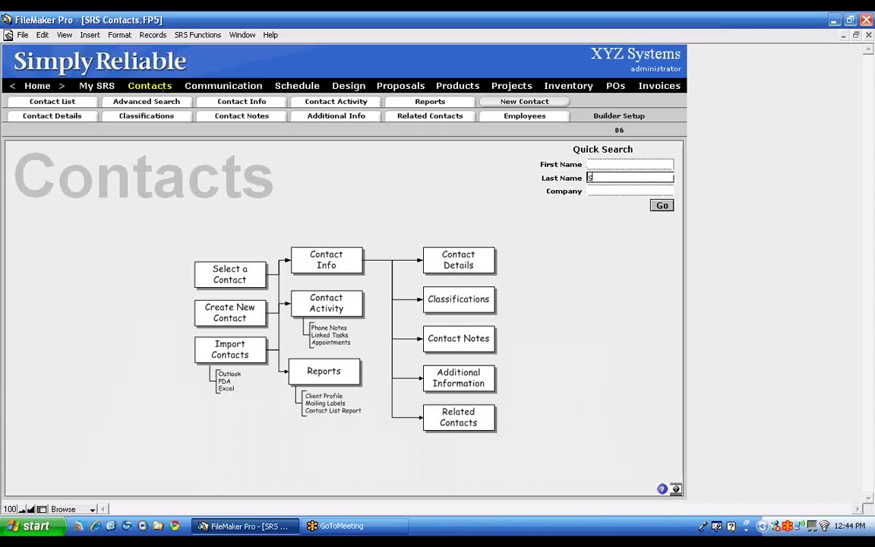
text(helley)
click(662, 206)
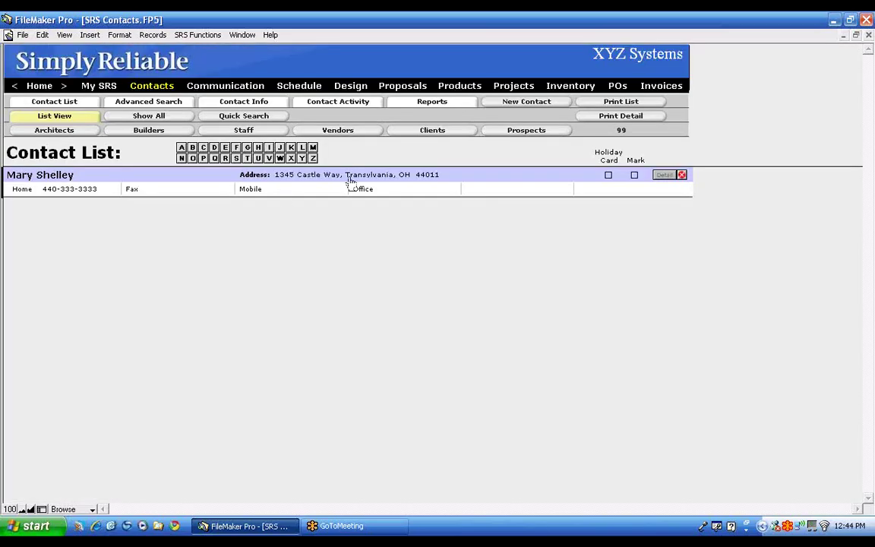
click(206, 177)
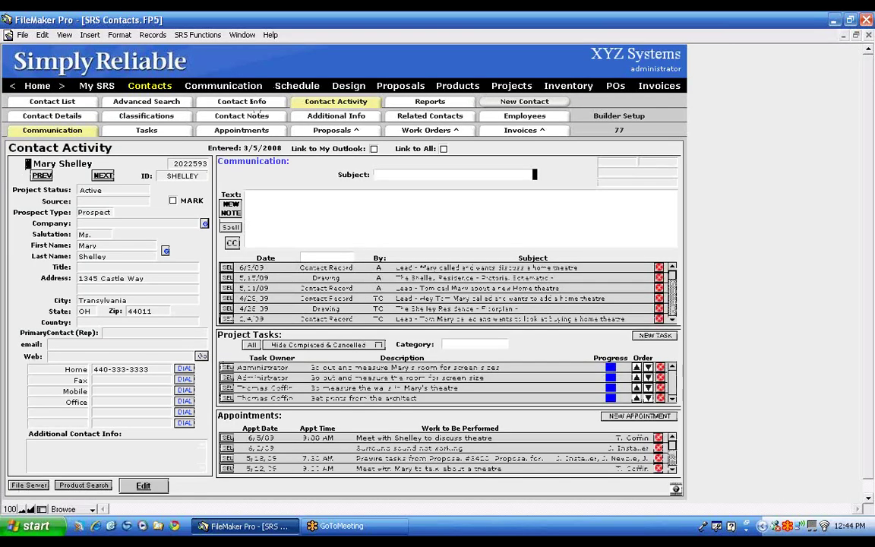
click(243, 102)
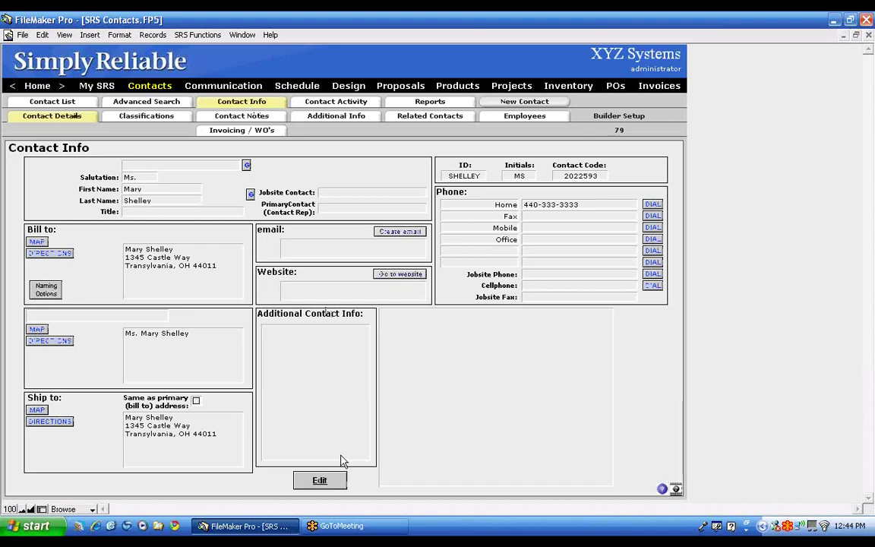
click(320, 481)
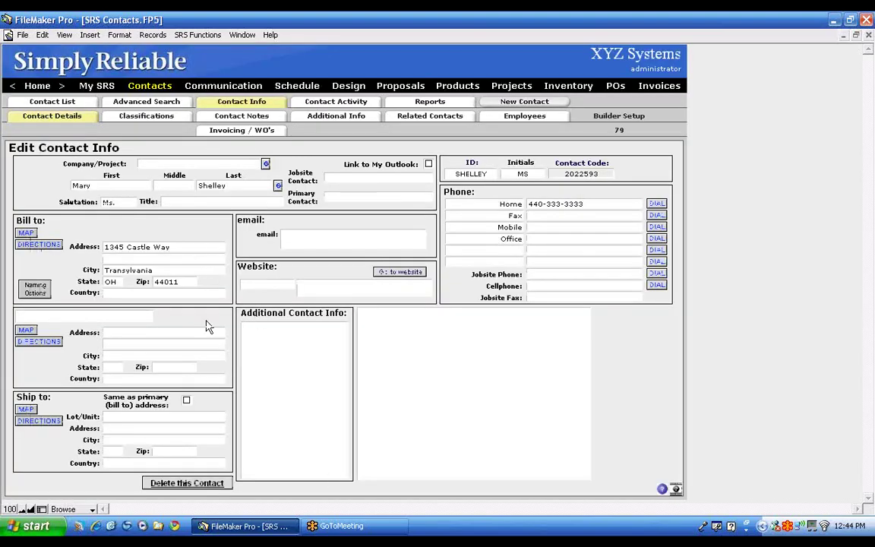
click(155, 417)
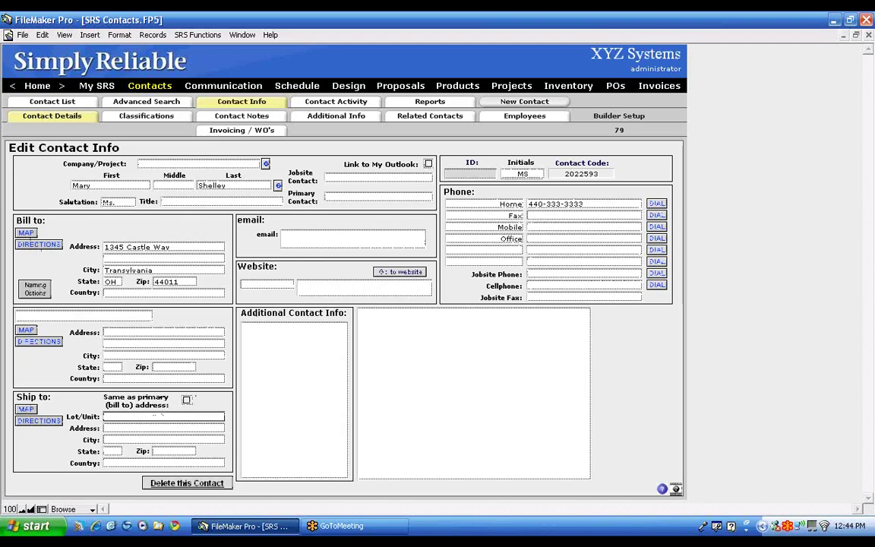
text(101)
key(Tab)
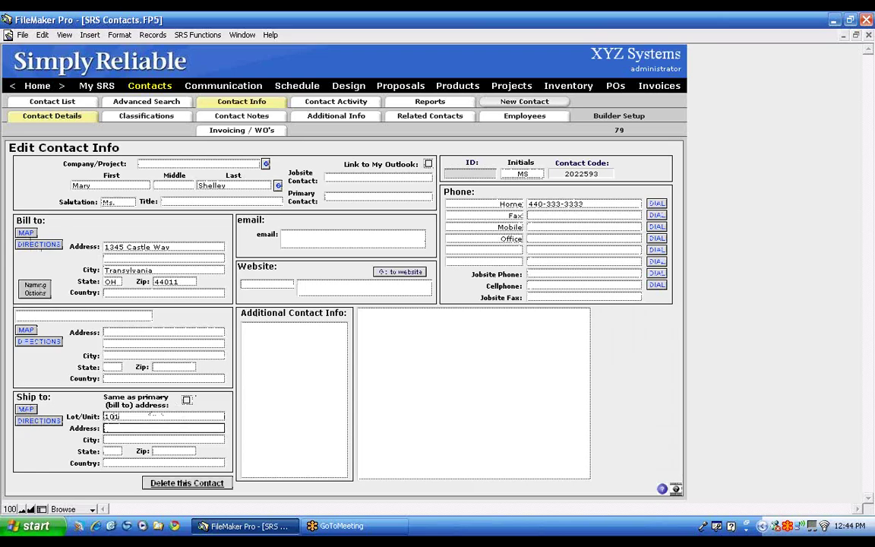
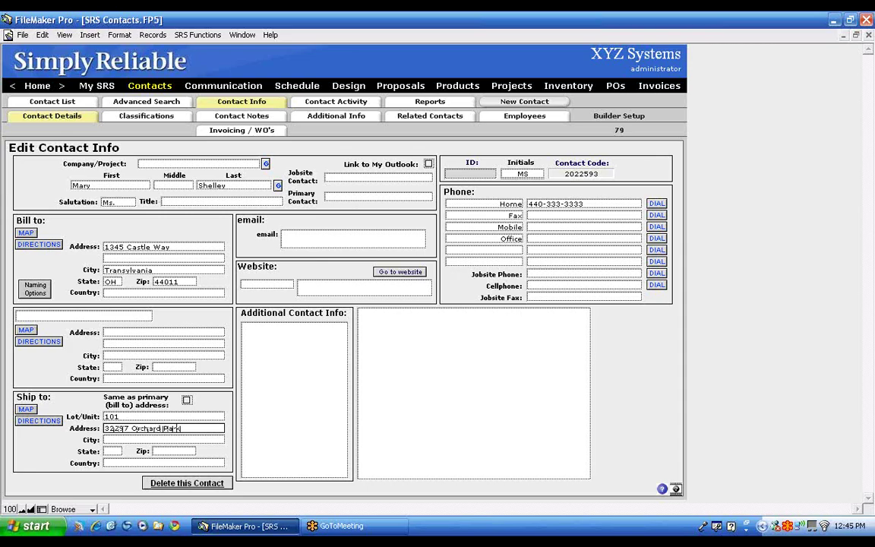
key(Tab)
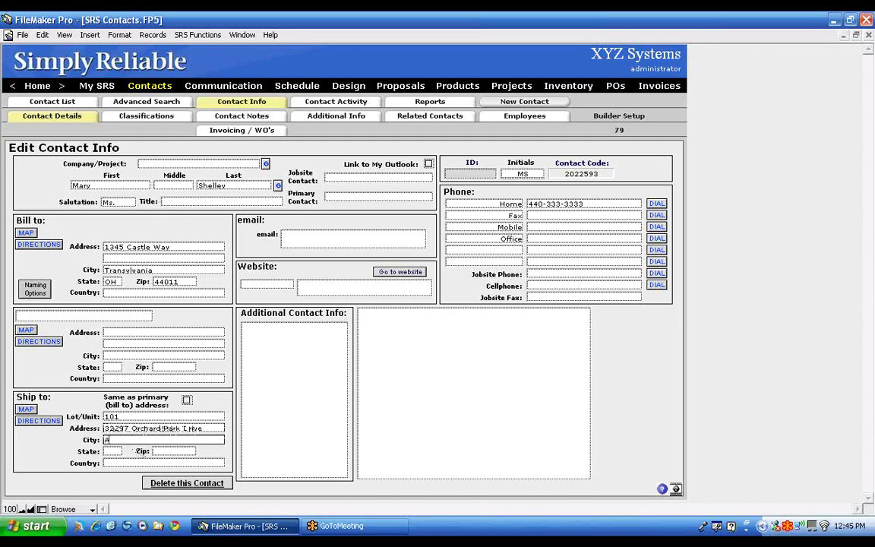
Step: Enter ship-to city Avon Lake and zip 44012, save the contact, and view its proposals
text(Avon Lake)
key(Tab)
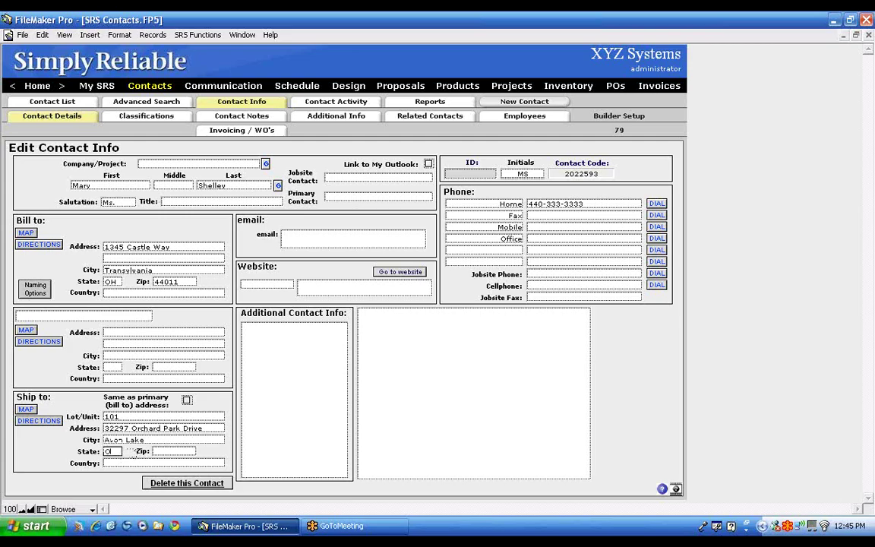
key(Tab)
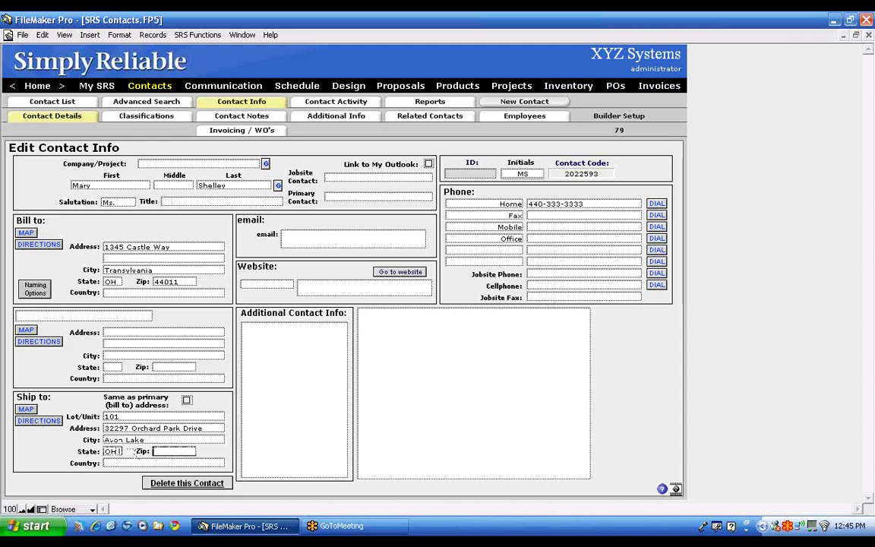
text(44012)
click(332, 415)
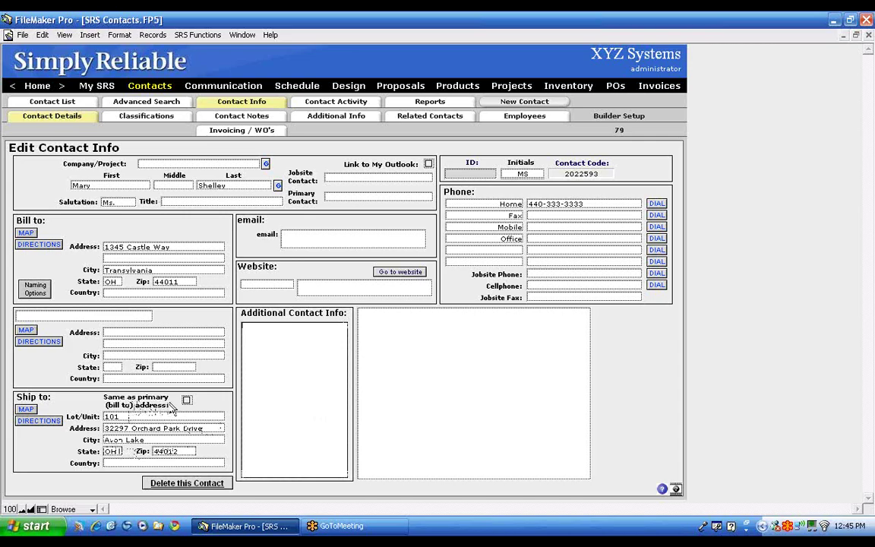
click(394, 386)
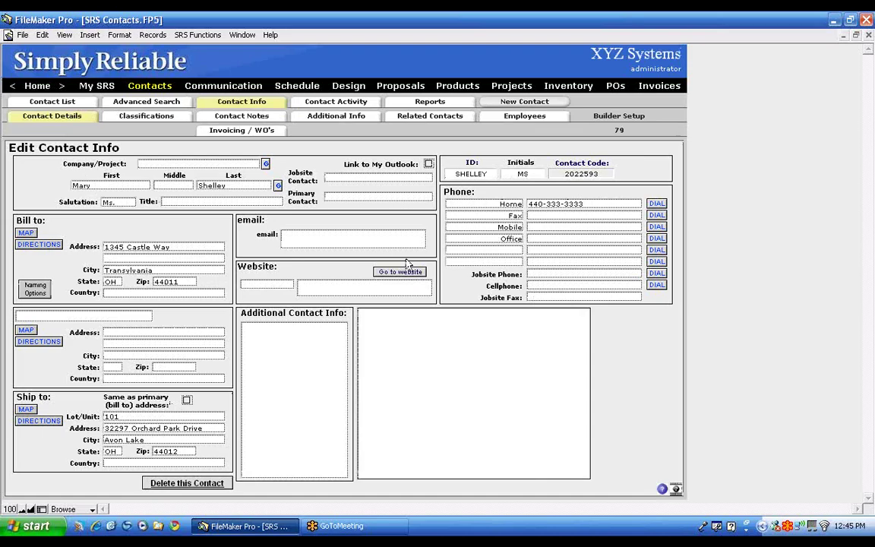
click(409, 114)
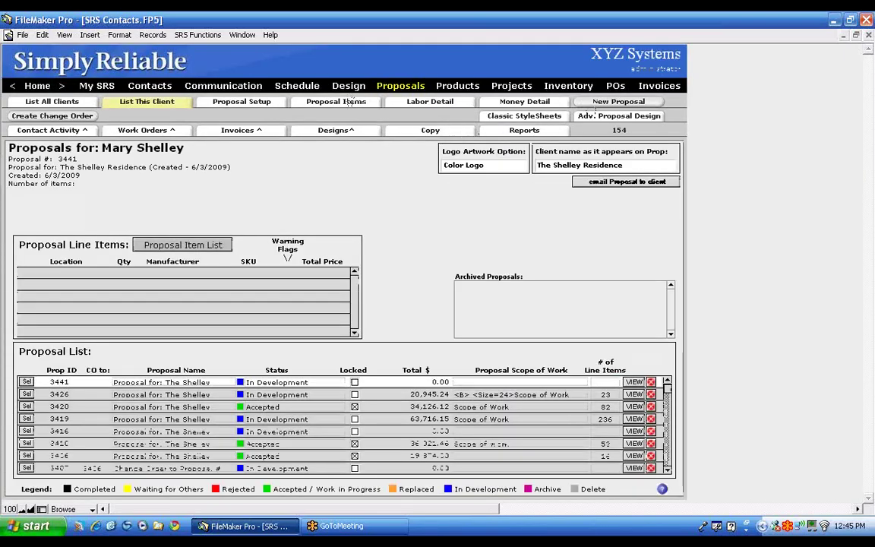
Step: In System QuickSpec, give the Foyer quantity 1 of the first 04-Whole House Music-Bronze product
click(318, 100)
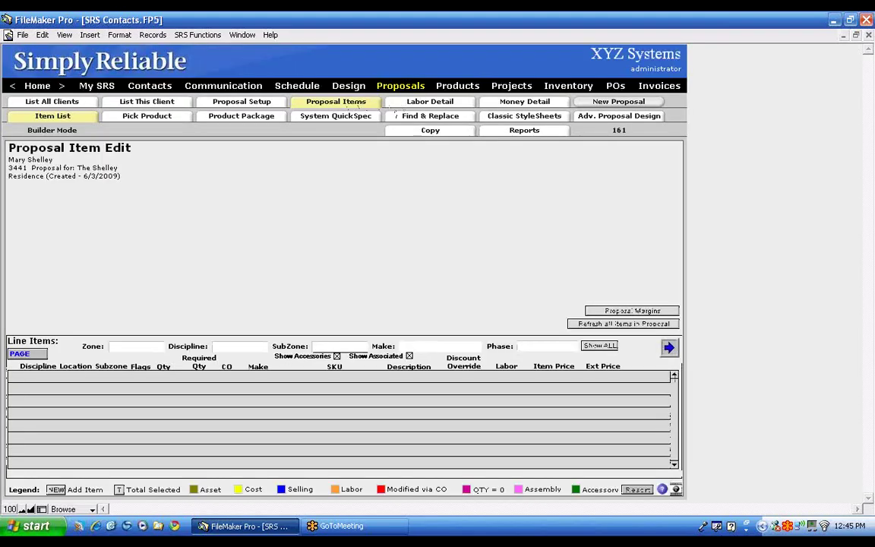
click(338, 115)
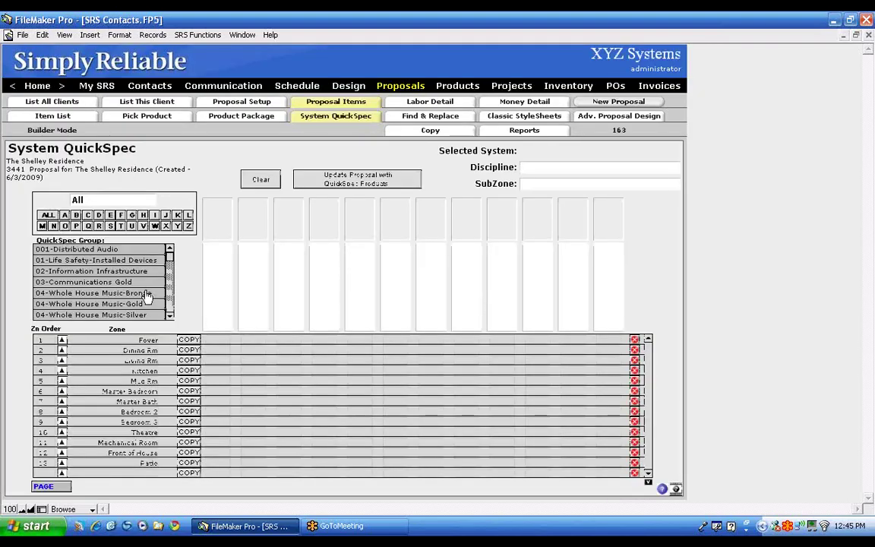
click(143, 295)
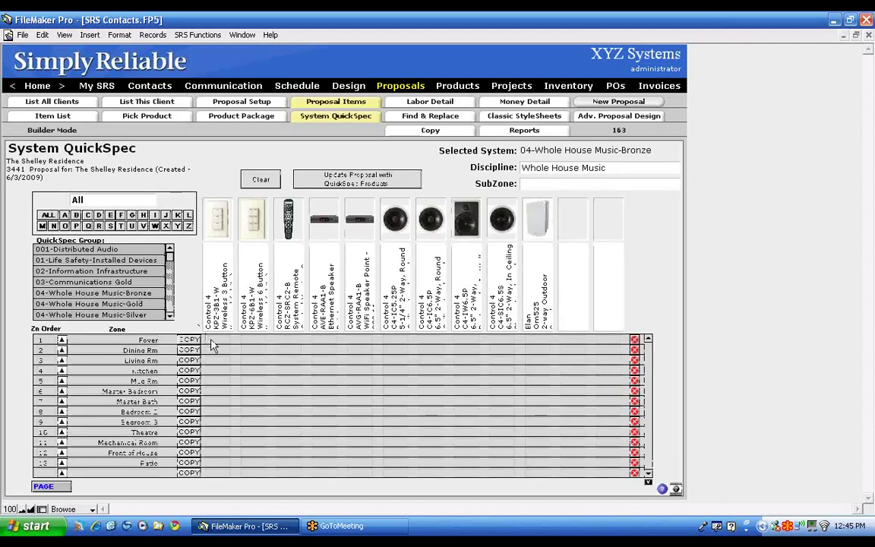
click(213, 345)
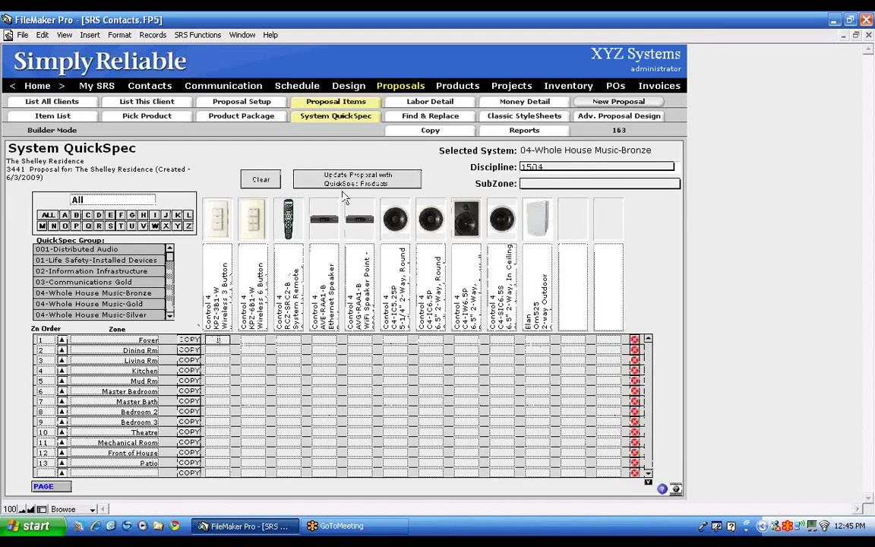
text(1)
click(347, 182)
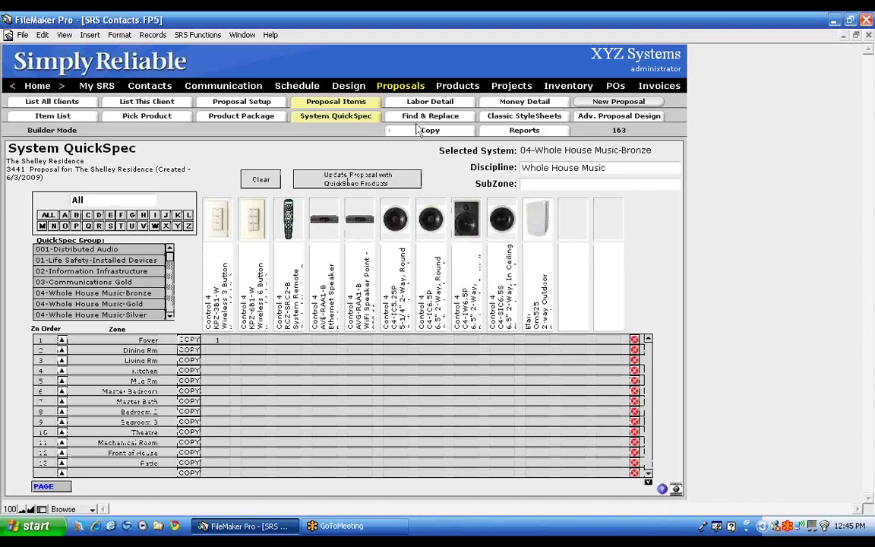
click(511, 85)
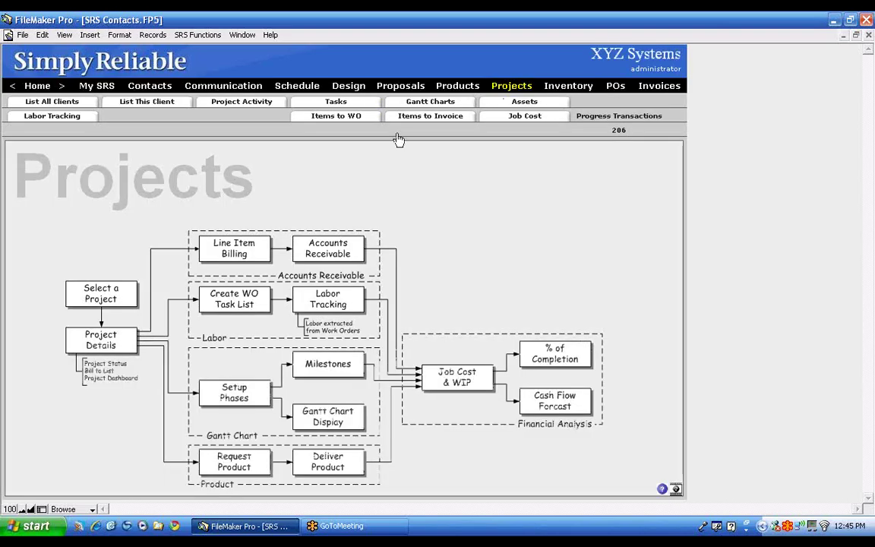
Step: Post all remaining proposal items as Trim labor to new work order 1166 and preview it
click(329, 114)
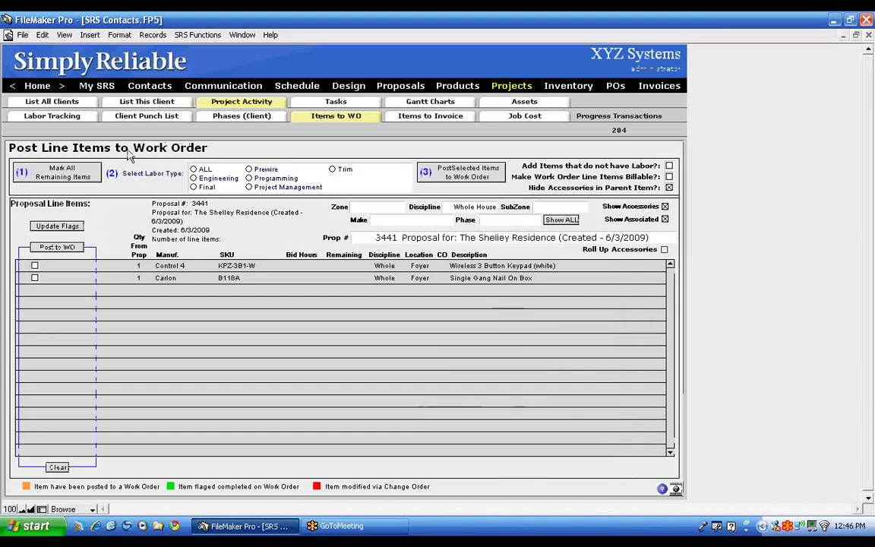
click(61, 172)
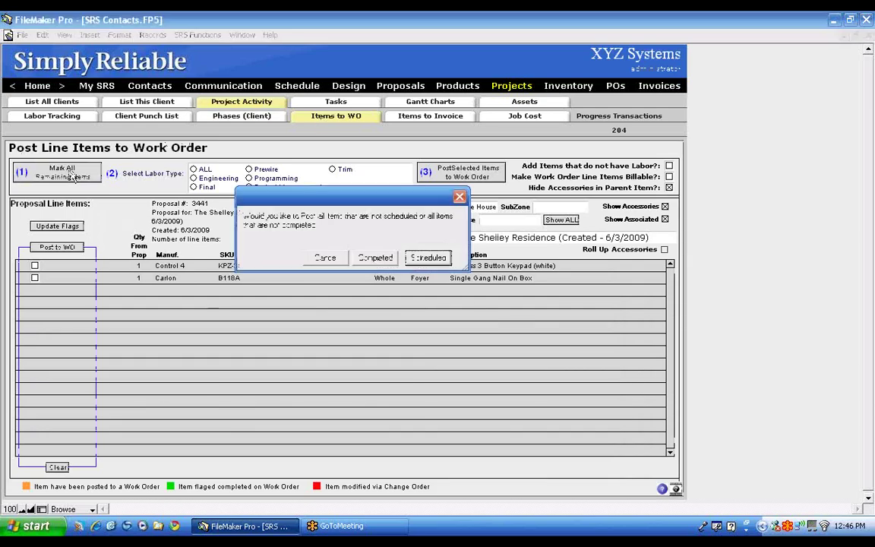
click(428, 256)
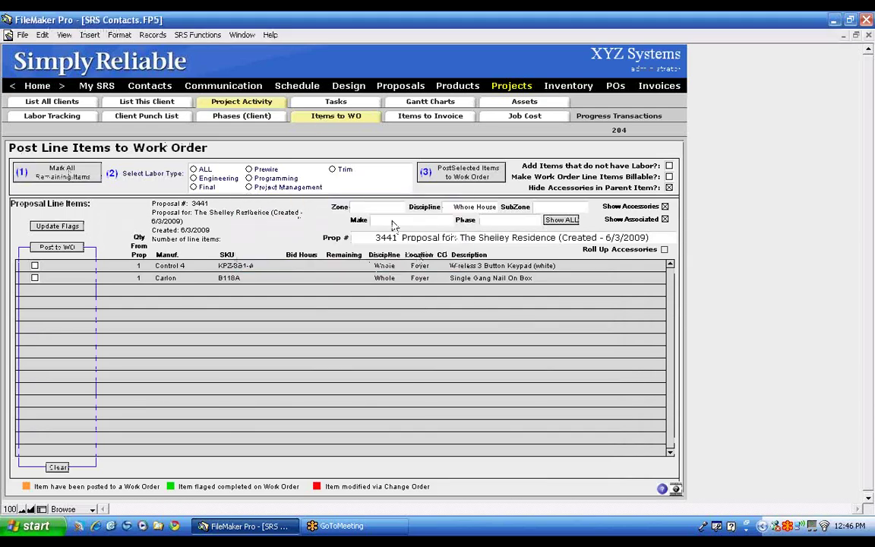
click(333, 170)
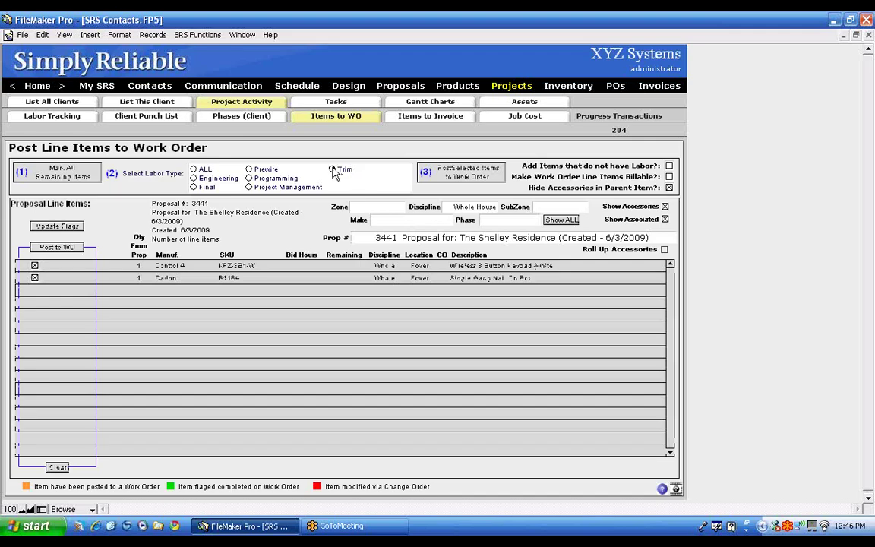
click(460, 172)
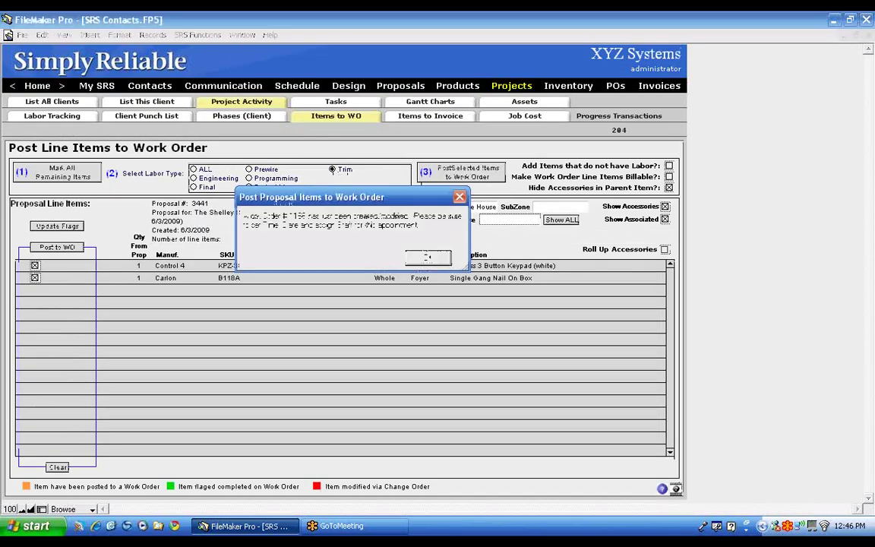
click(428, 256)
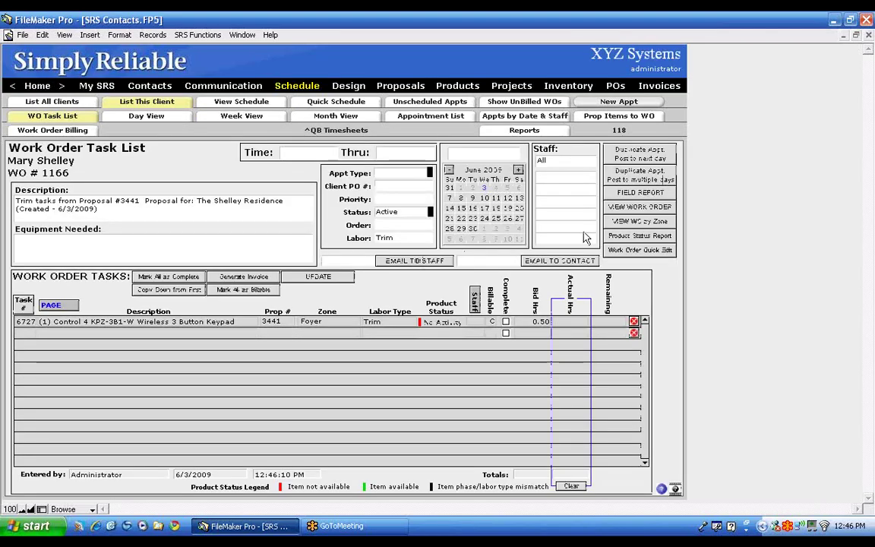
click(638, 207)
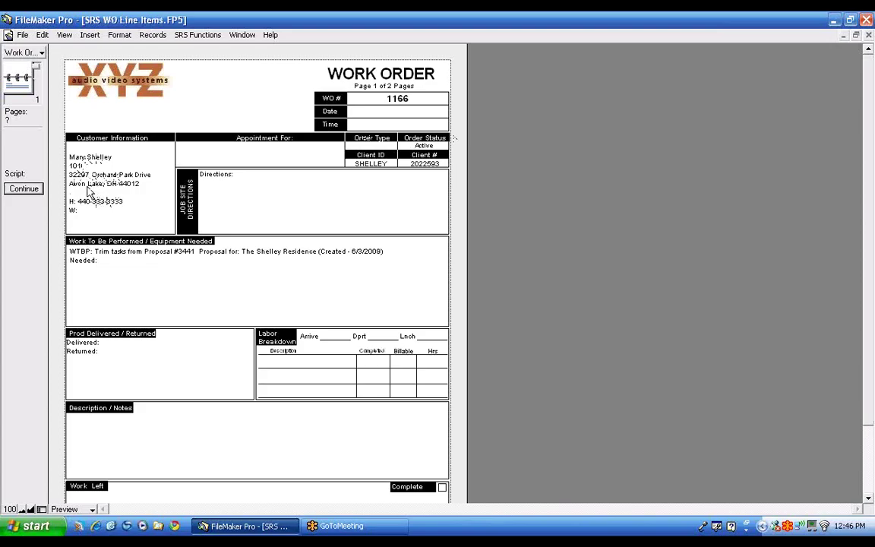
Step: Continue past the work order preview and cancel printing to reach WO 1166's task list
click(33, 191)
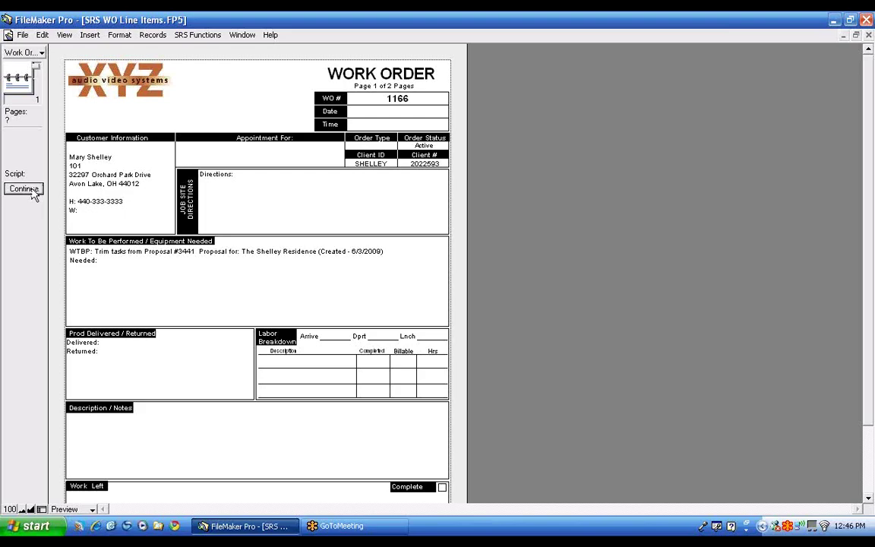
click(23, 189)
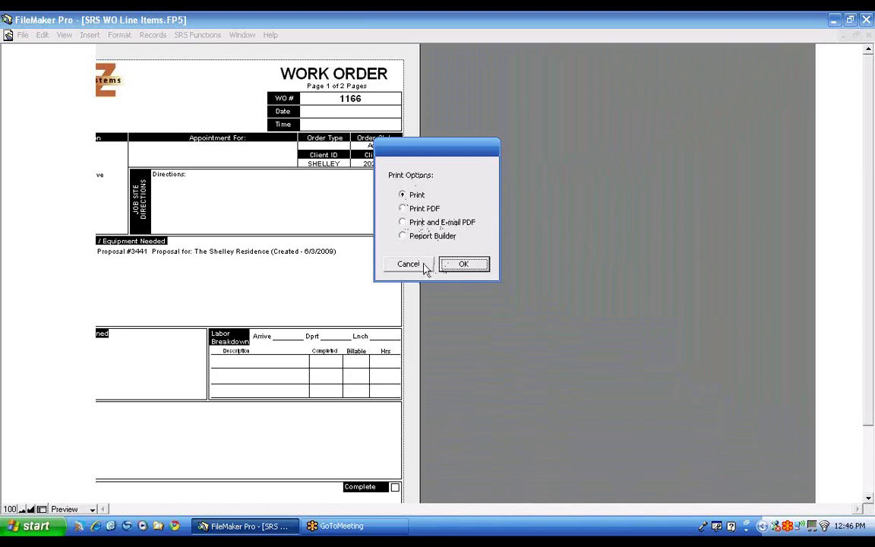
click(424, 266)
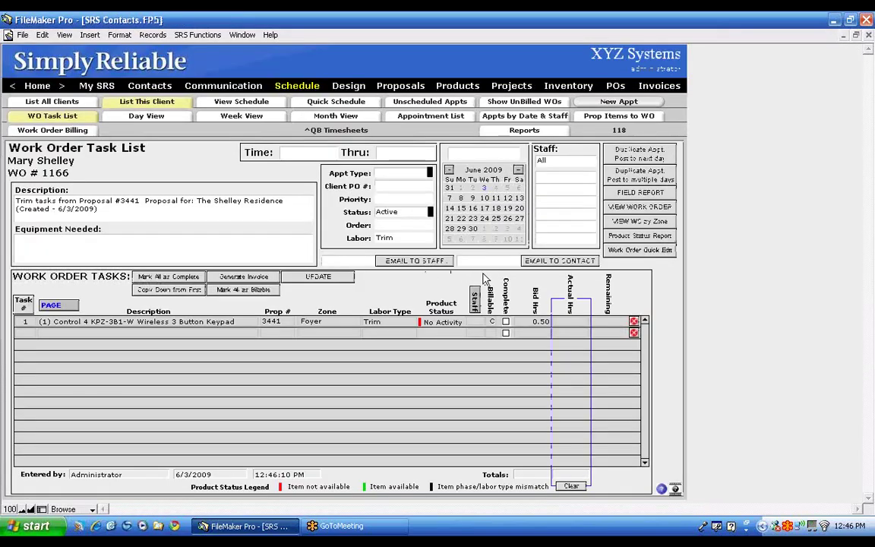
Step: Set the work order appointment to run 8:00–9:00 AM
click(430, 262)
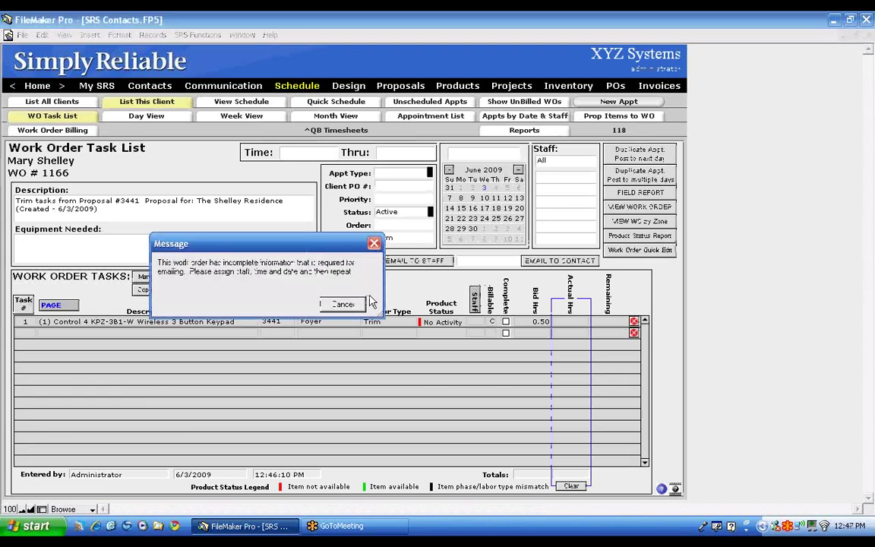
click(345, 304)
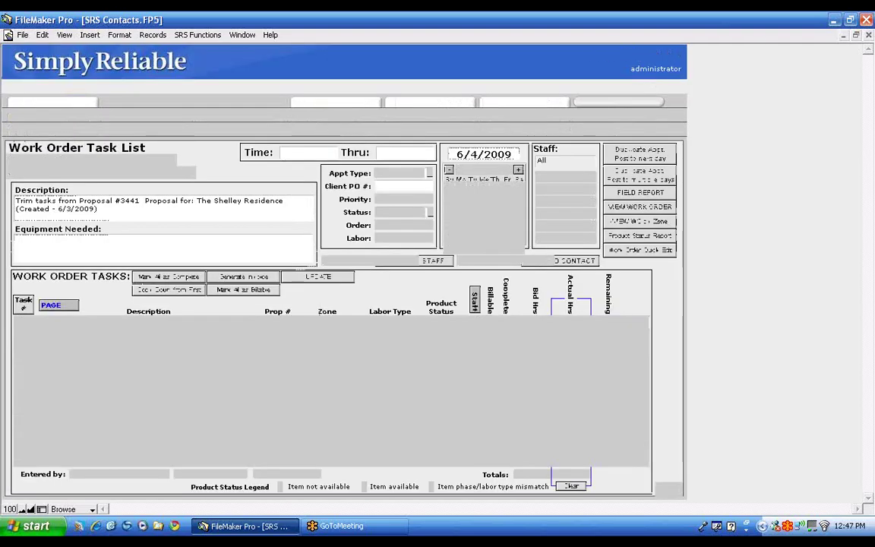
click(329, 156)
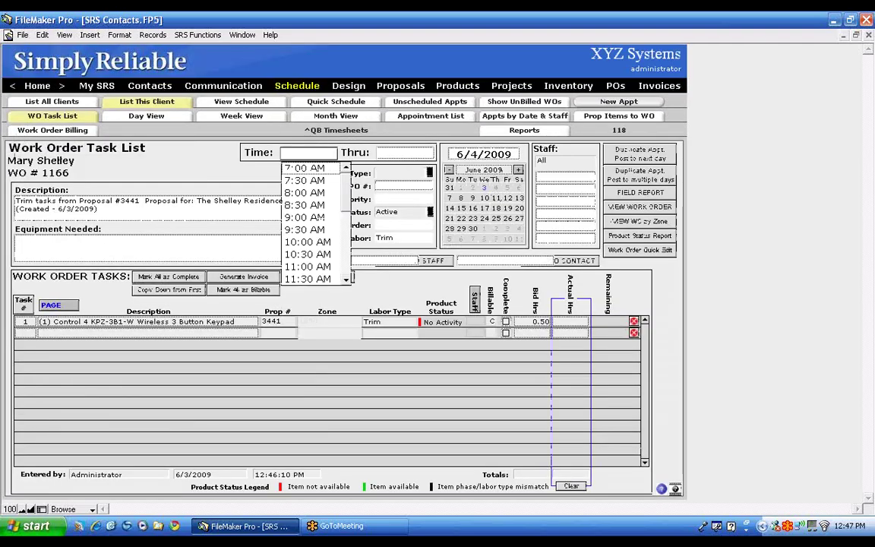
click(289, 194)
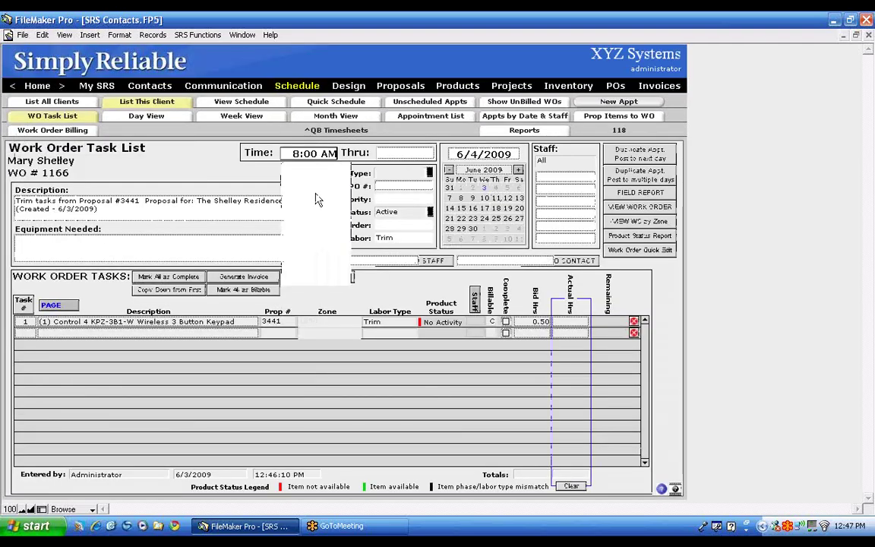
click(392, 152)
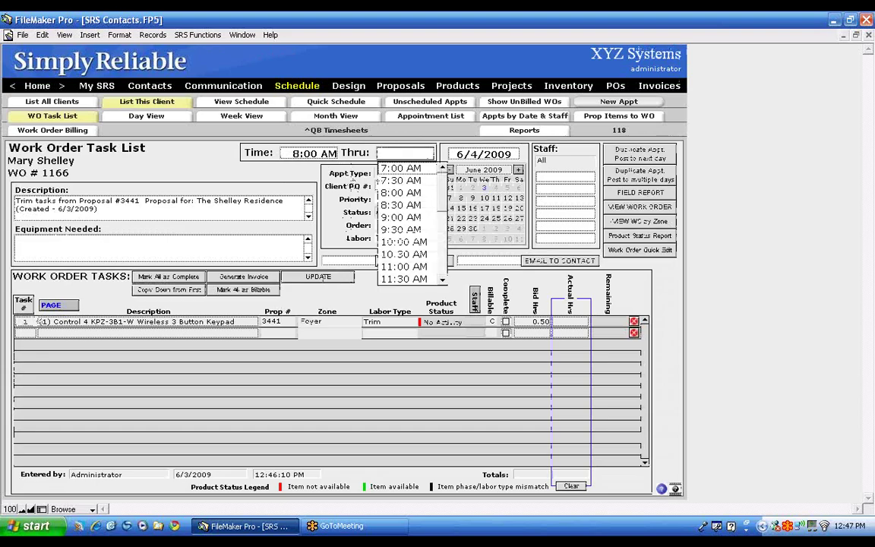
click(403, 218)
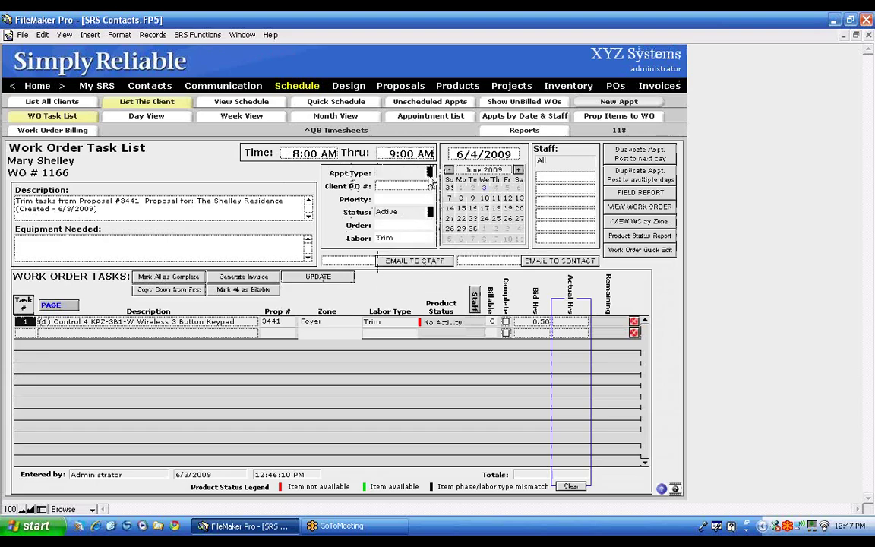
Step: Make it an Installation appointment, assign the Engineering technician, and email it to them
click(389, 172)
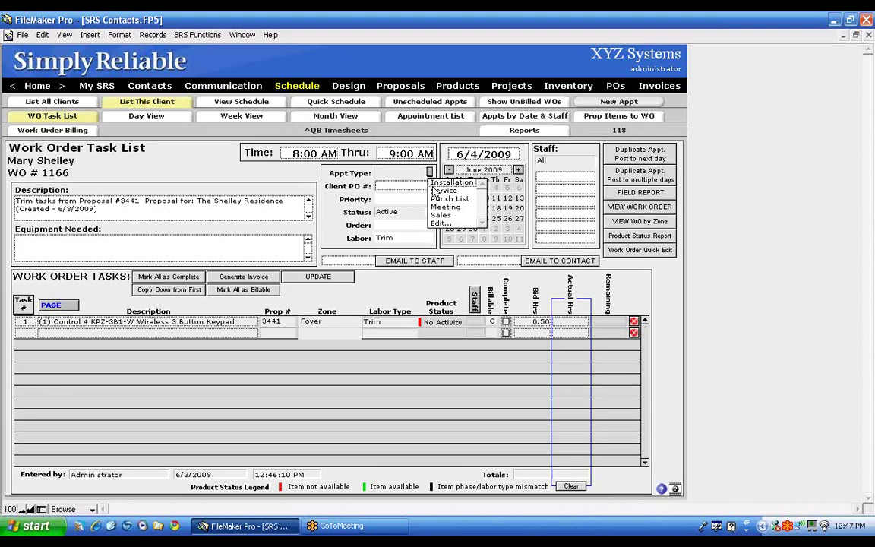
key(Return)
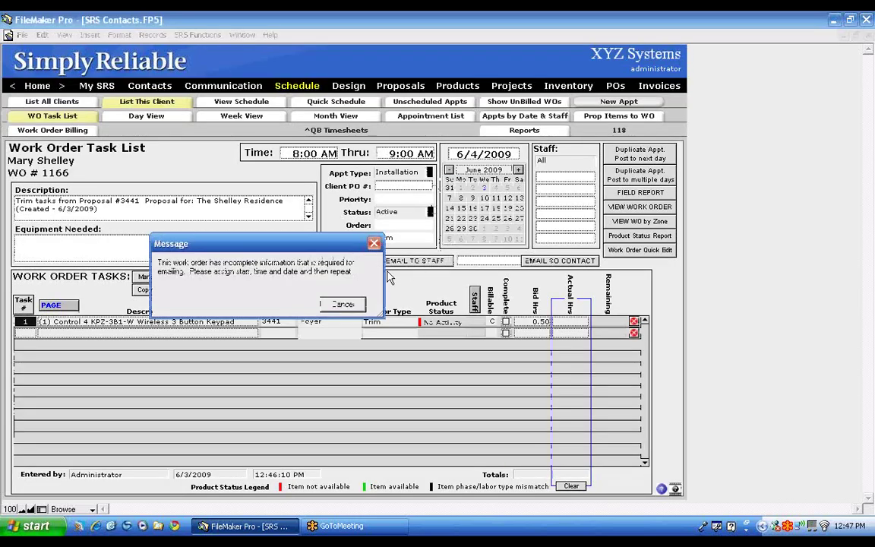
click(331, 275)
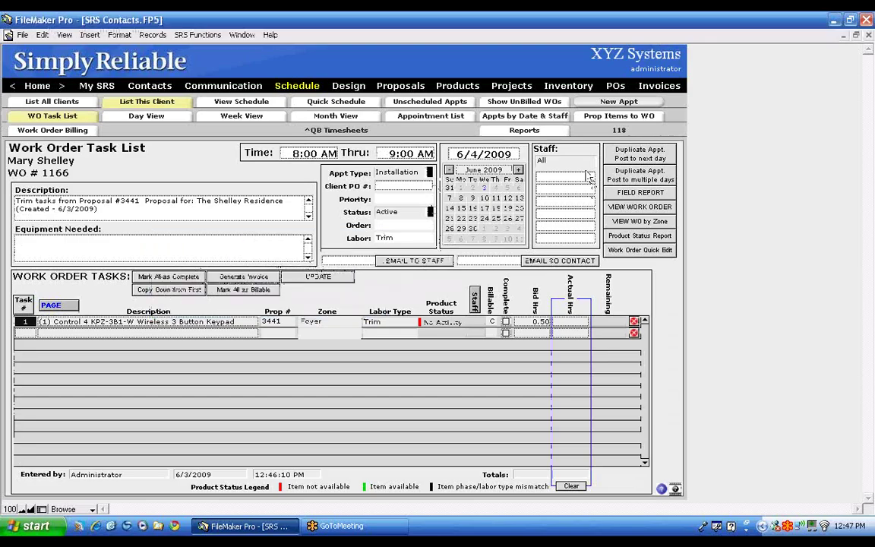
click(541, 161)
click(585, 171)
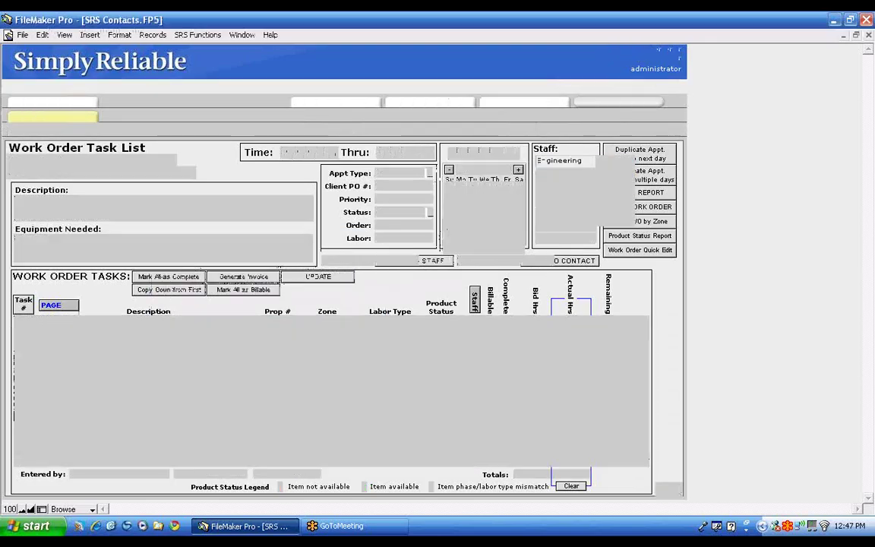
click(582, 177)
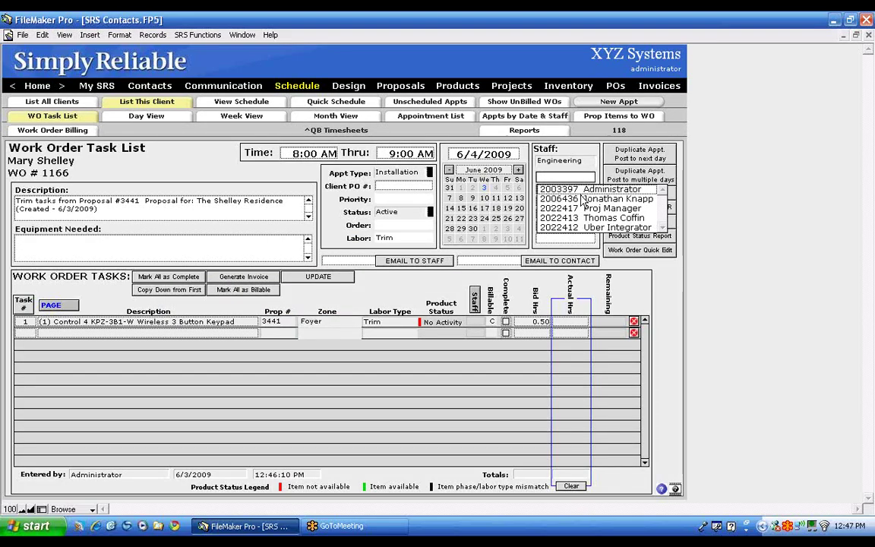
click(579, 199)
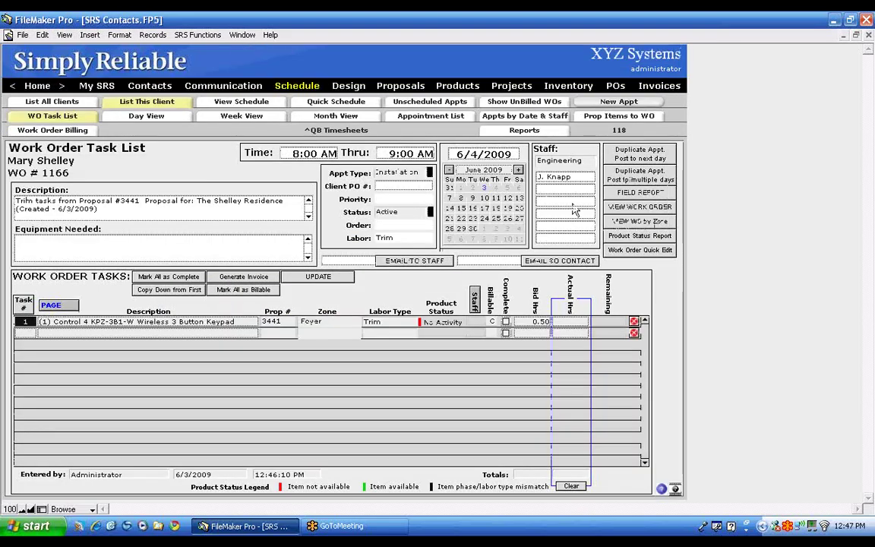
click(412, 261)
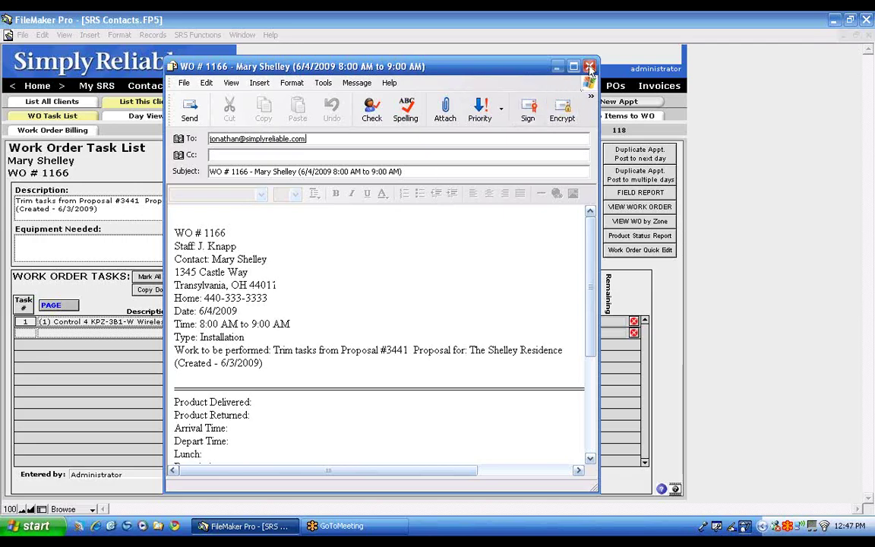
Step: Close the WO # 1166 email message window
click(590, 68)
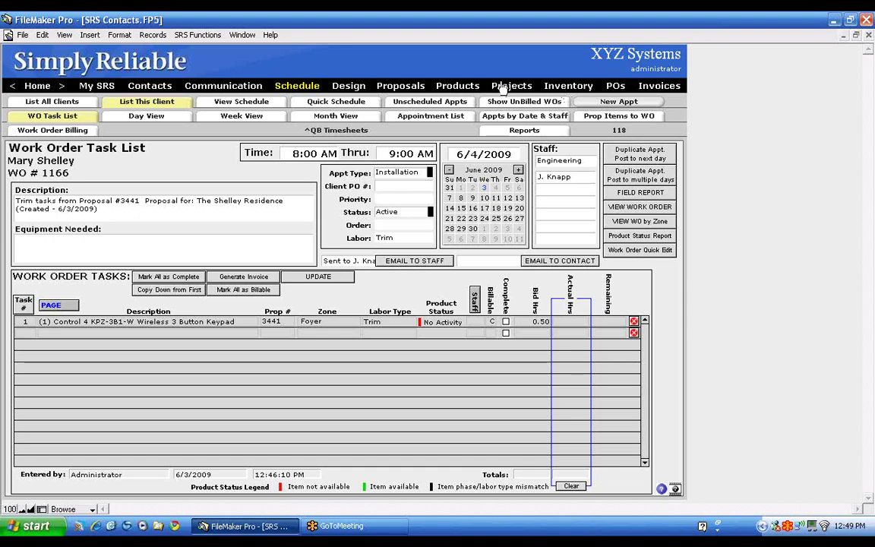
Step: Create a new product with SKU 'Silver Home Theatre'
click(459, 86)
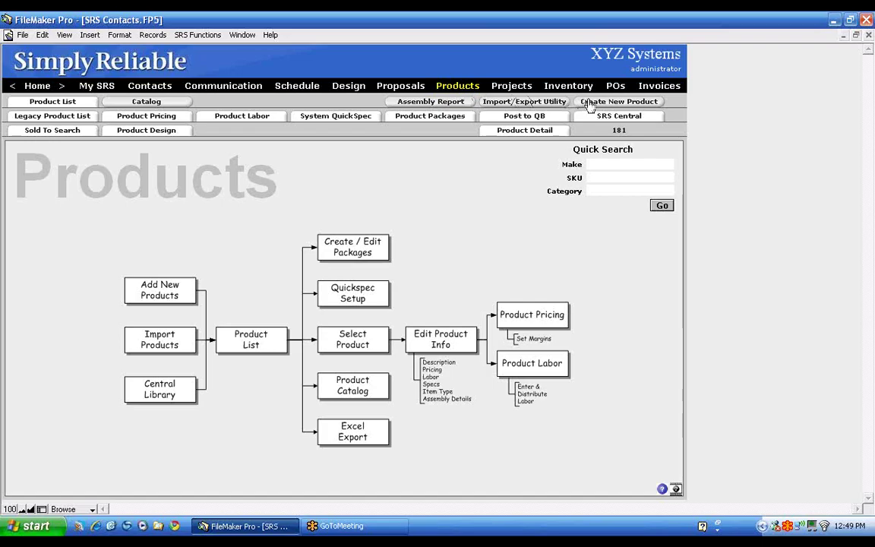
click(619, 101)
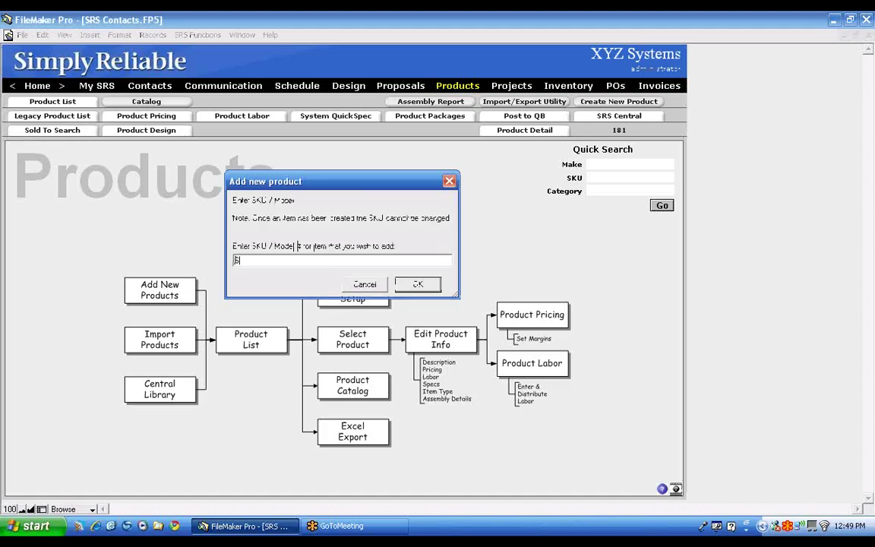
text(Silver Home Theatre)
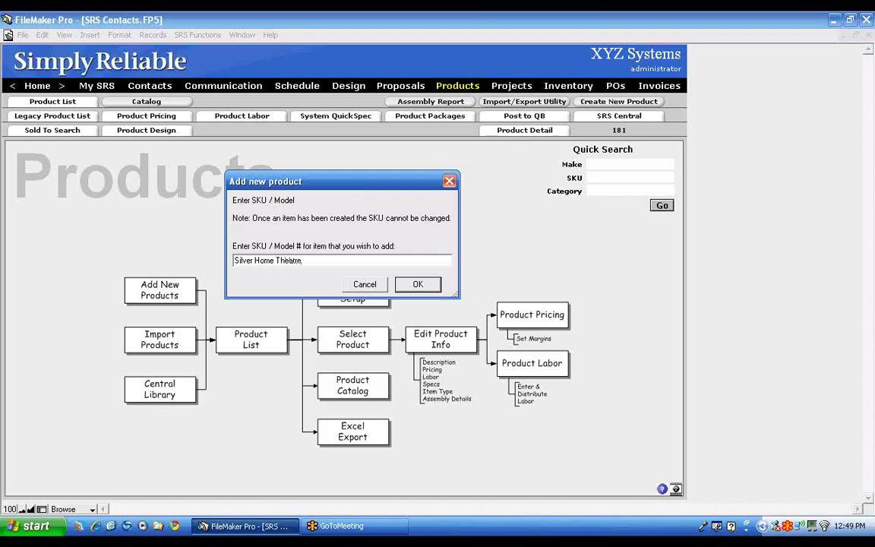
click(418, 284)
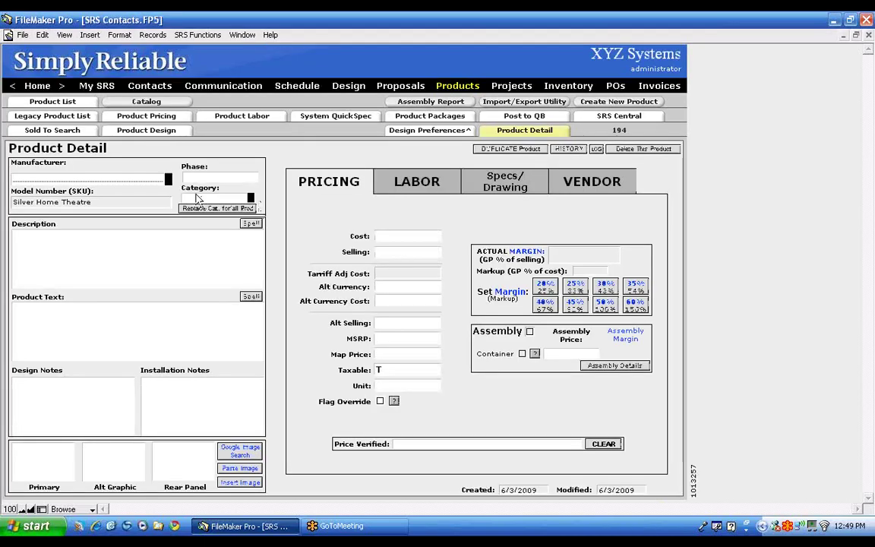
Step: Set its manufacturer to XYZ Systems and bring up its Assembly Details
click(169, 181)
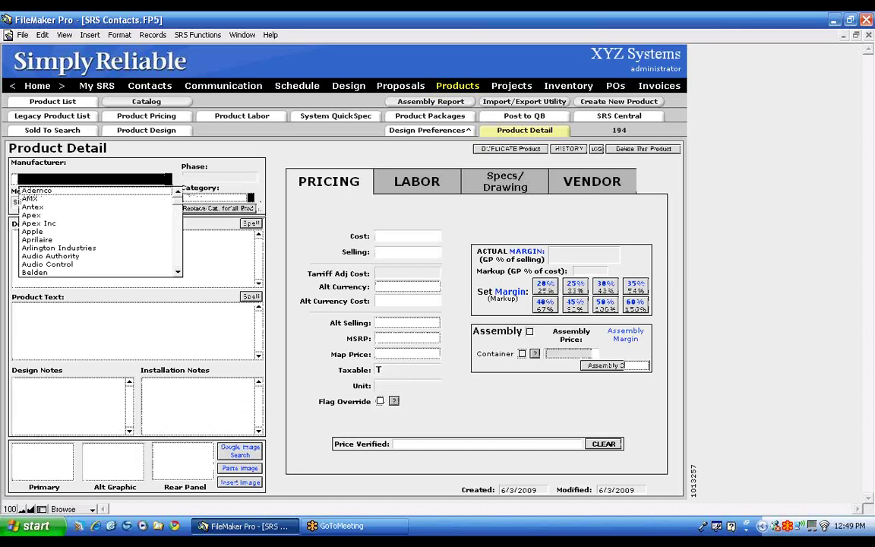
text(x)
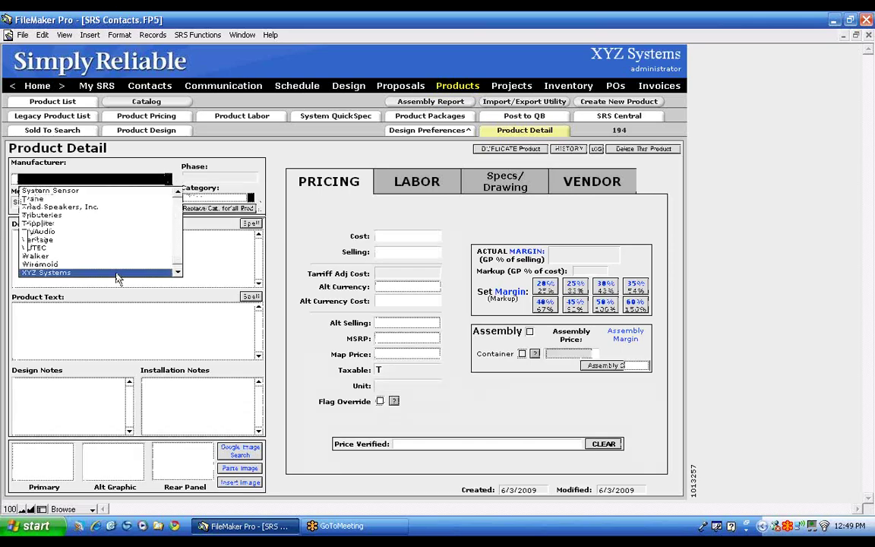
click(111, 271)
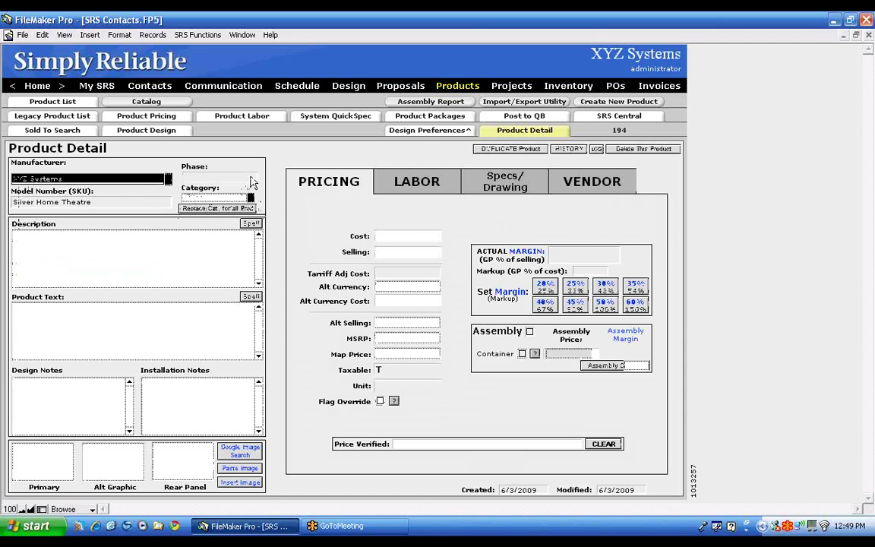
click(598, 366)
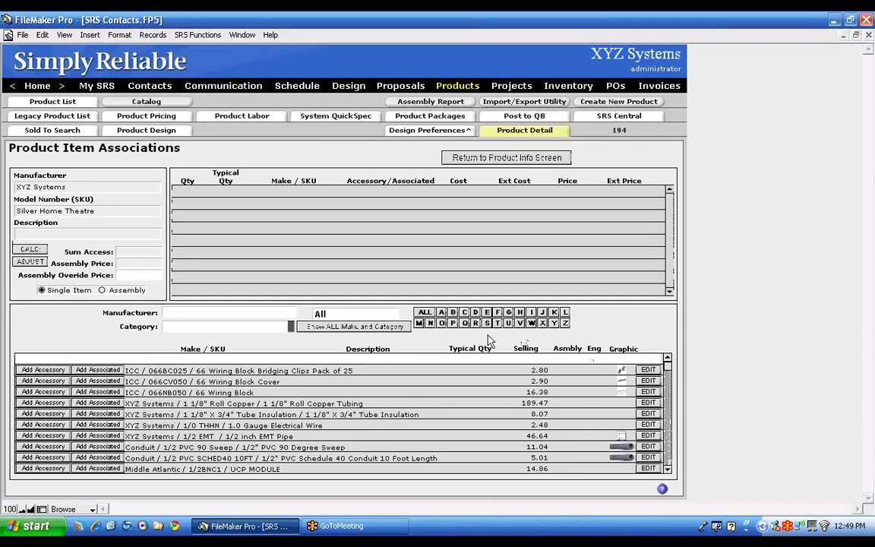
Step: Filter to Epson and add the Pro Cinema 1080 projector and ELPALK lens kit, each quantity 1
click(302, 326)
click(291, 316)
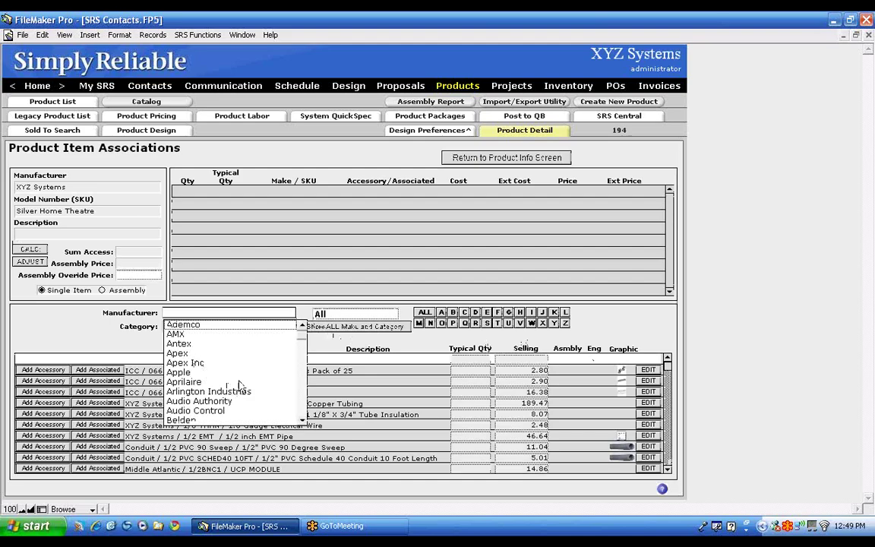
scroll(238, 385, down, 5)
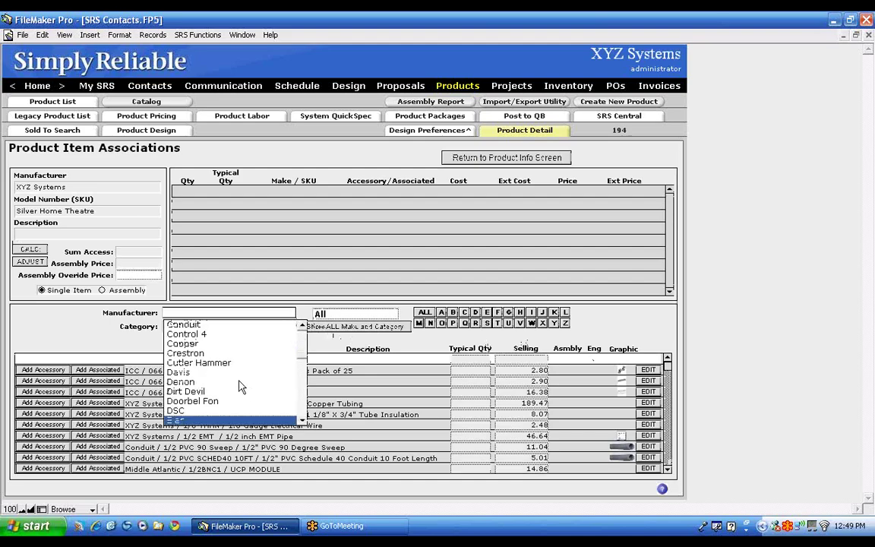
scroll(304, 423, down, 6)
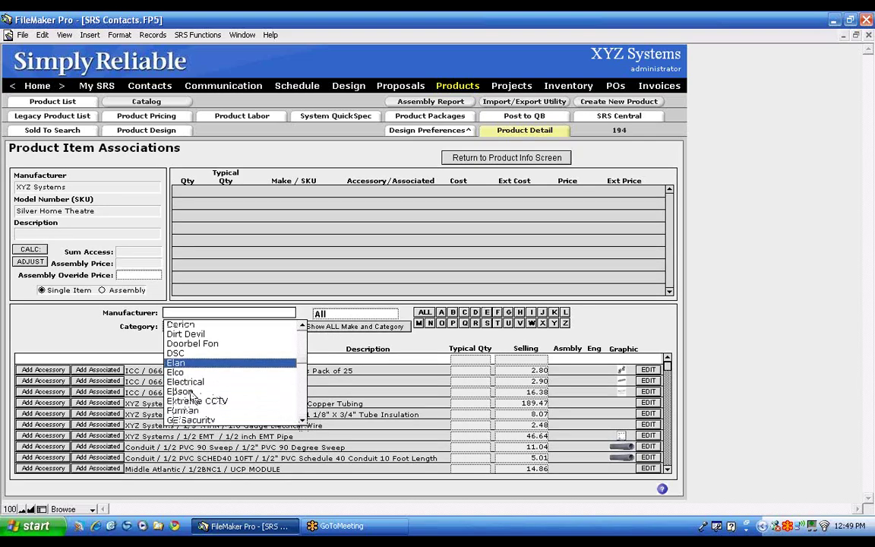
click(194, 392)
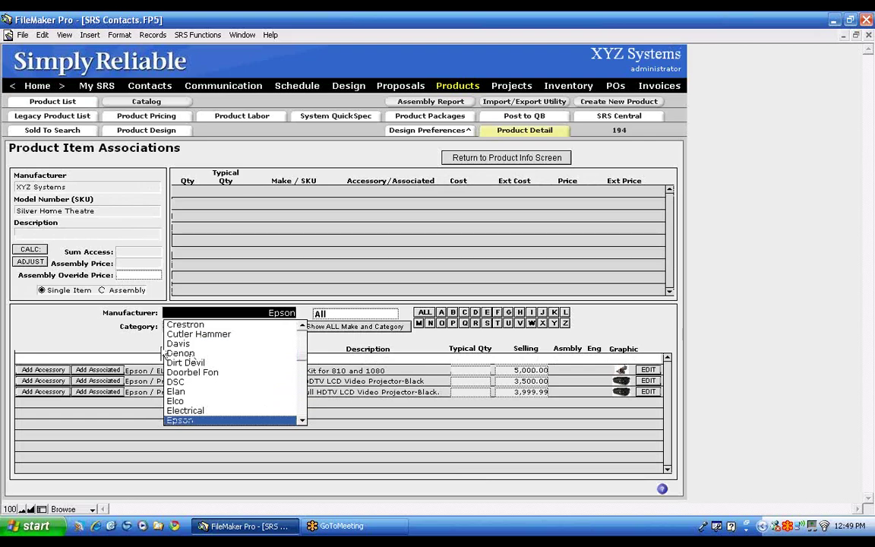
click(120, 307)
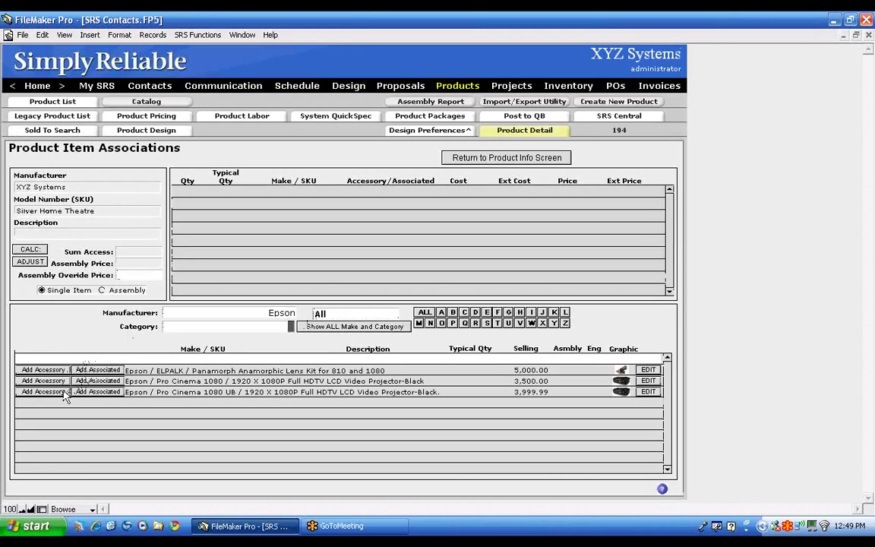
click(44, 381)
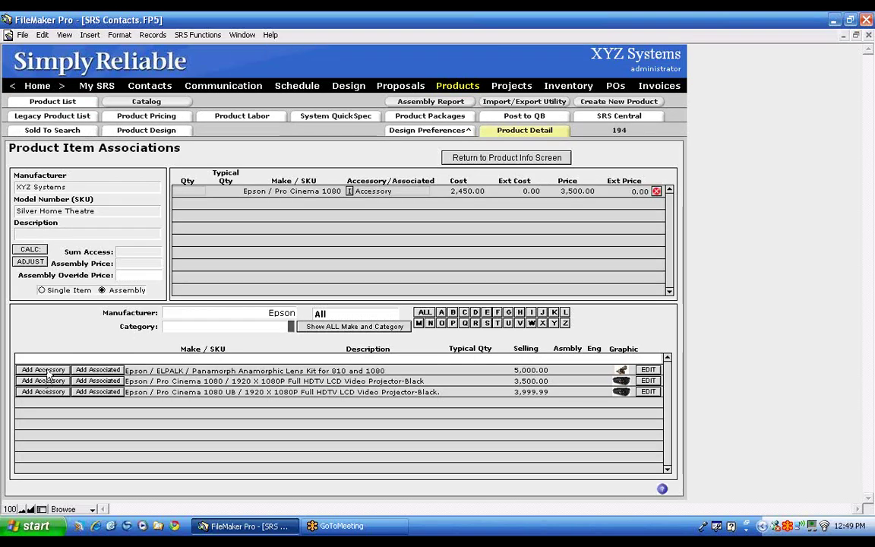
click(44, 370)
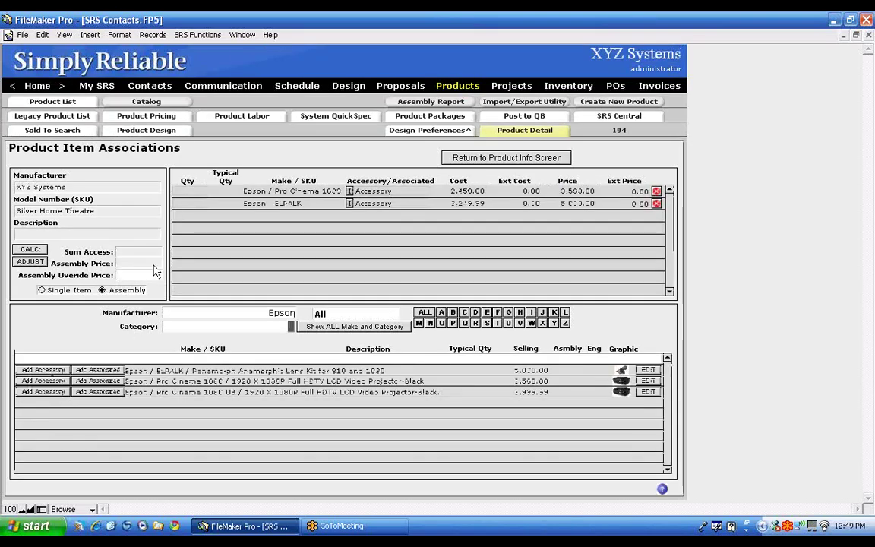
click(186, 190)
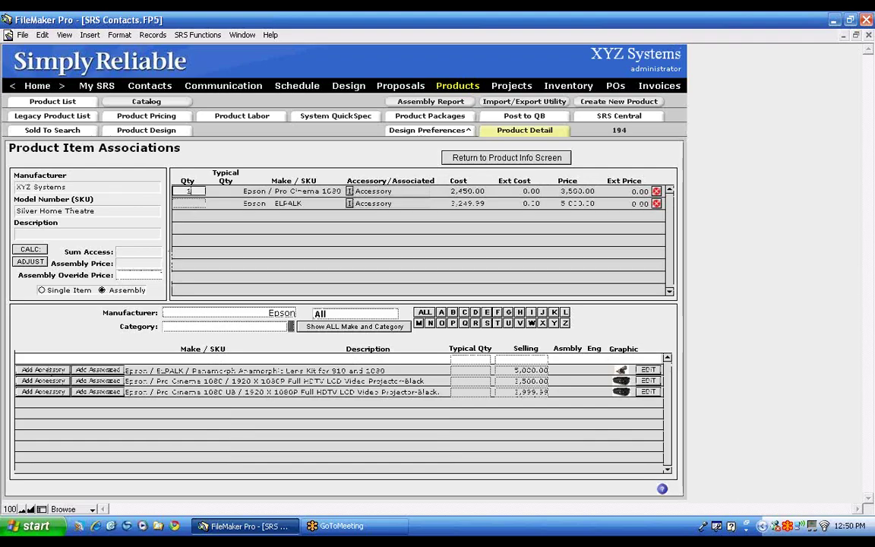
text(1)
click(199, 203)
text(1)
key(Return)
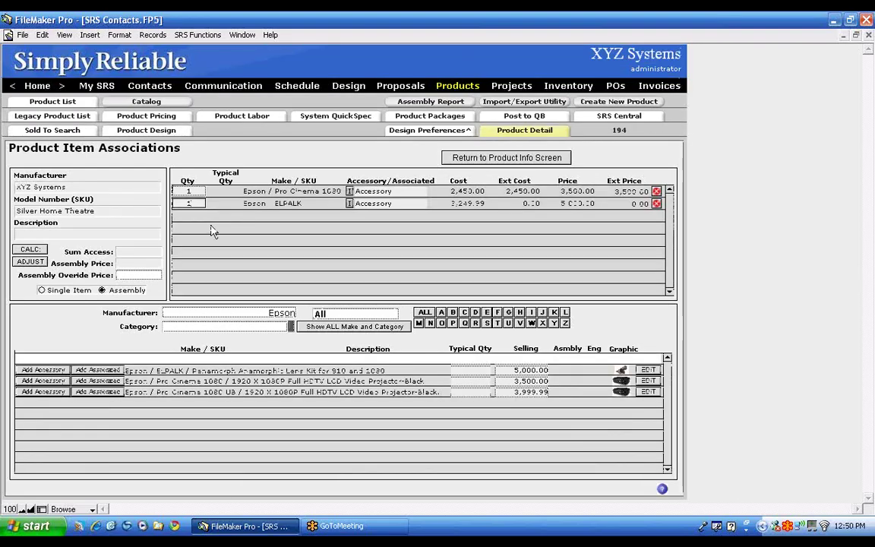
Step: Filter the product catalogue to the Integra manufacturer
click(286, 316)
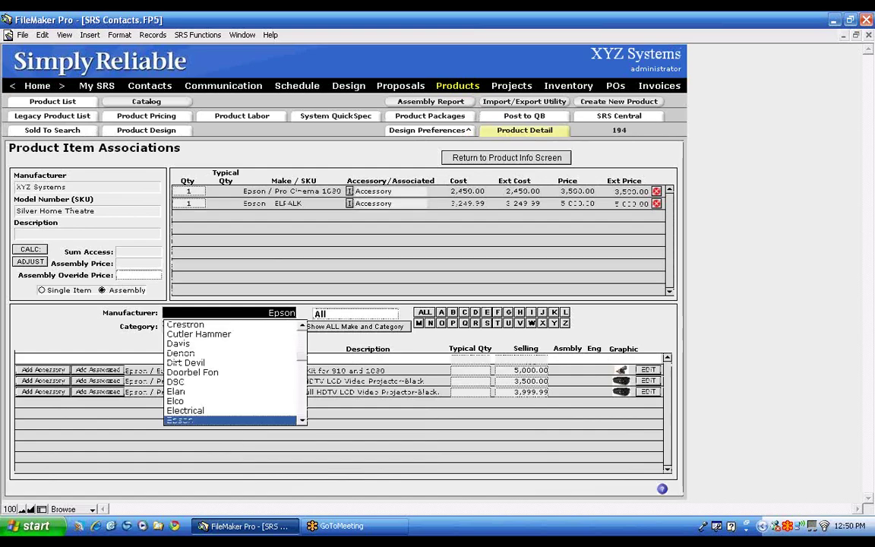
text(i)
click(303, 421)
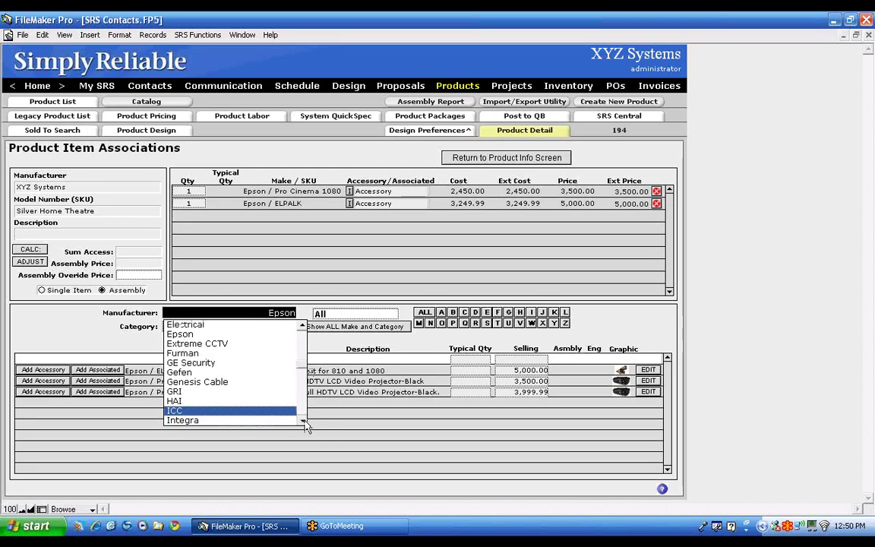
click(302, 422)
click(302, 422)
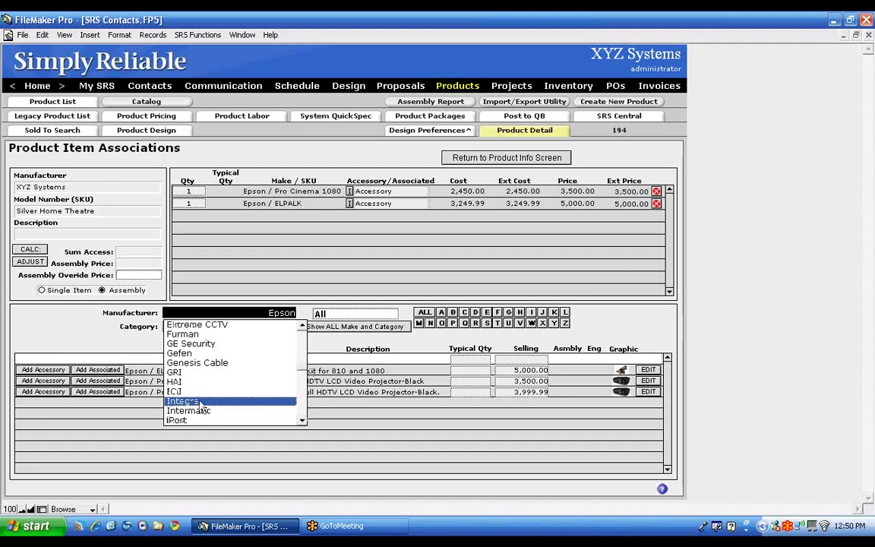
click(200, 403)
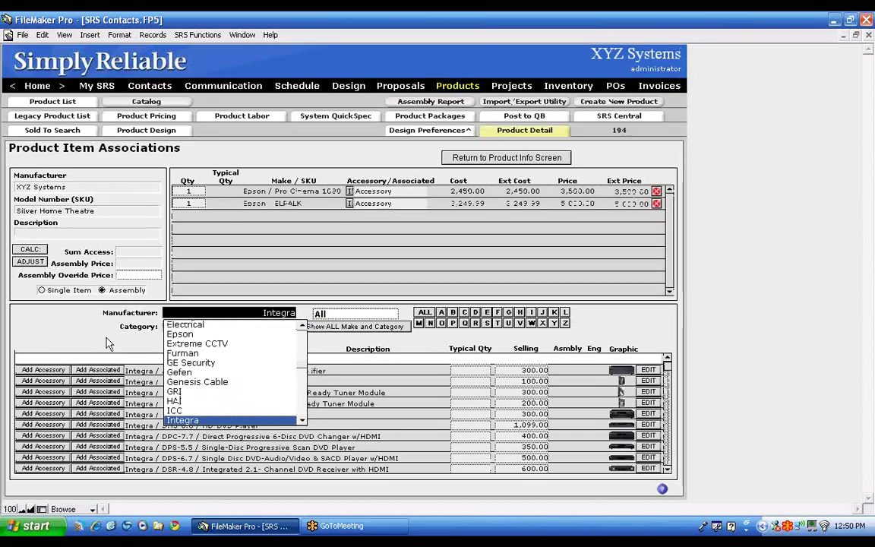
click(106, 343)
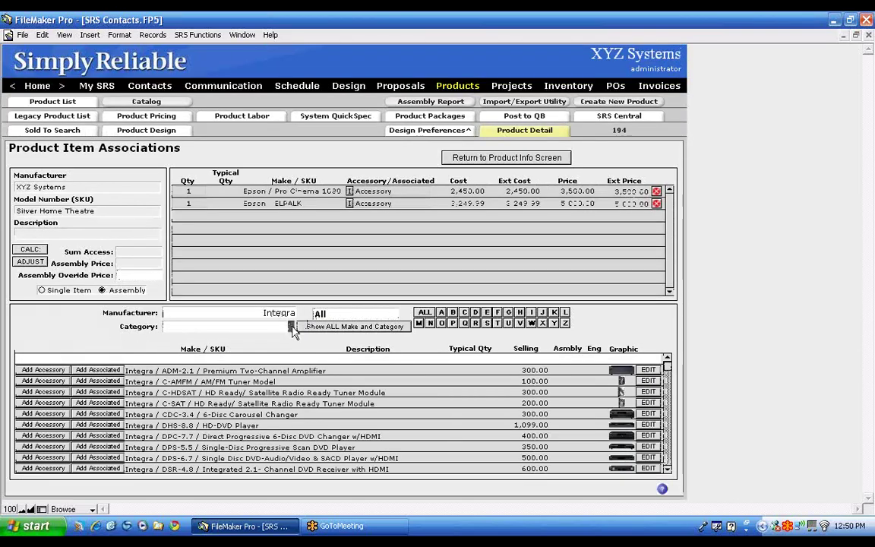
Step: Add the Integra DTR-4.6 receiver with quantity 1 and recalculate the assembly to 9,100.00
click(291, 328)
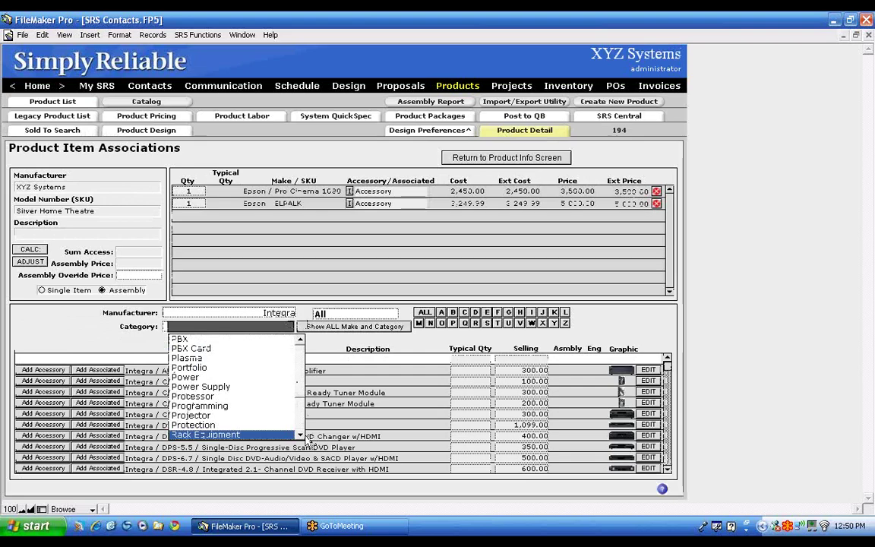
scroll(275, 395, down, 2)
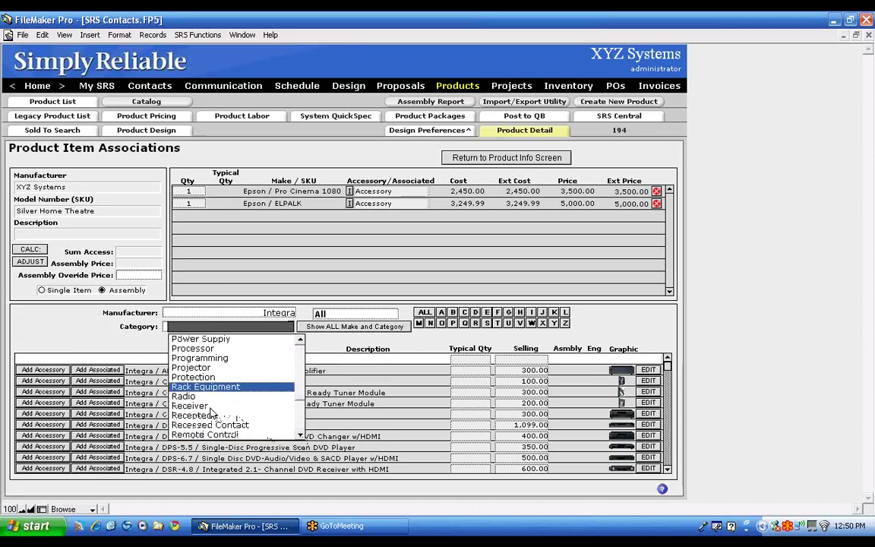
click(199, 405)
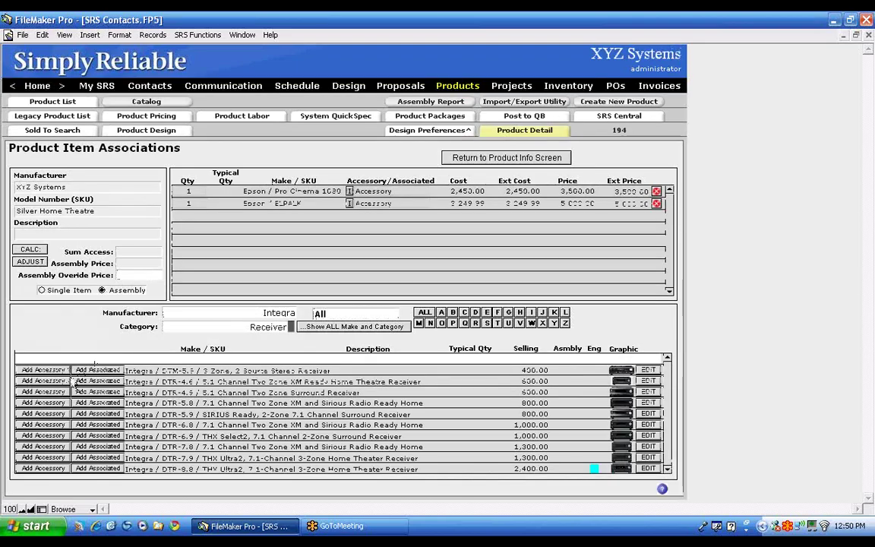
click(67, 381)
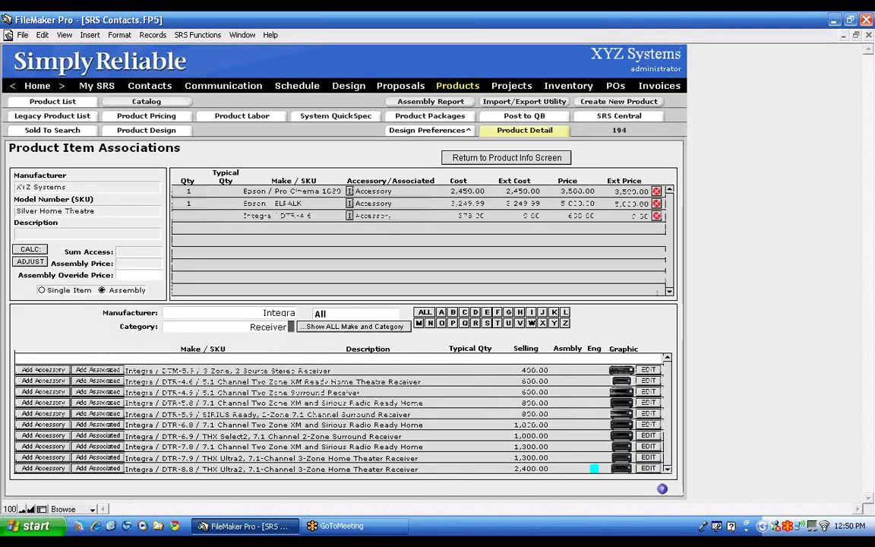
click(188, 216)
text(1)
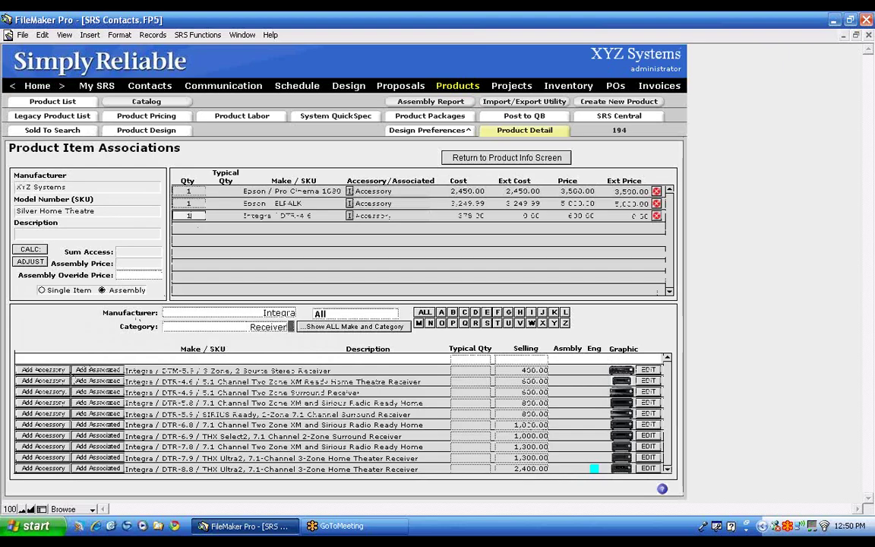
key(Return)
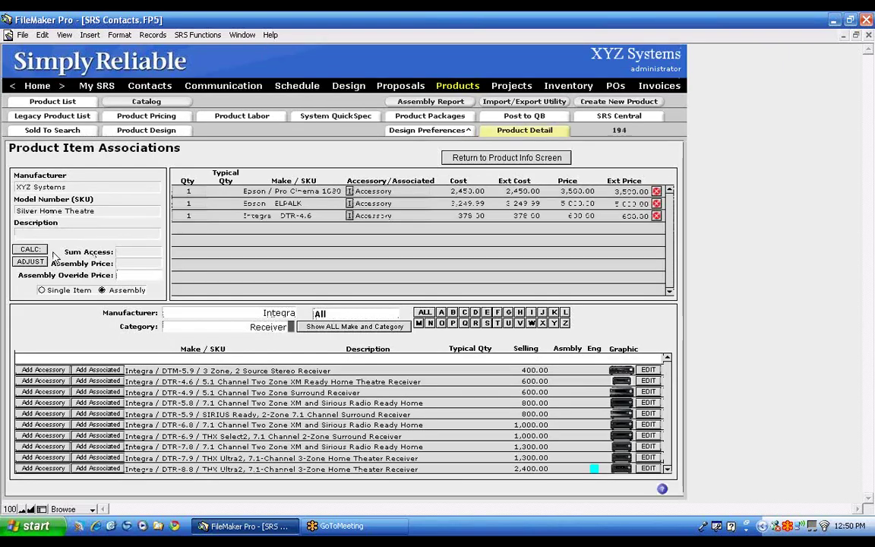
click(30, 249)
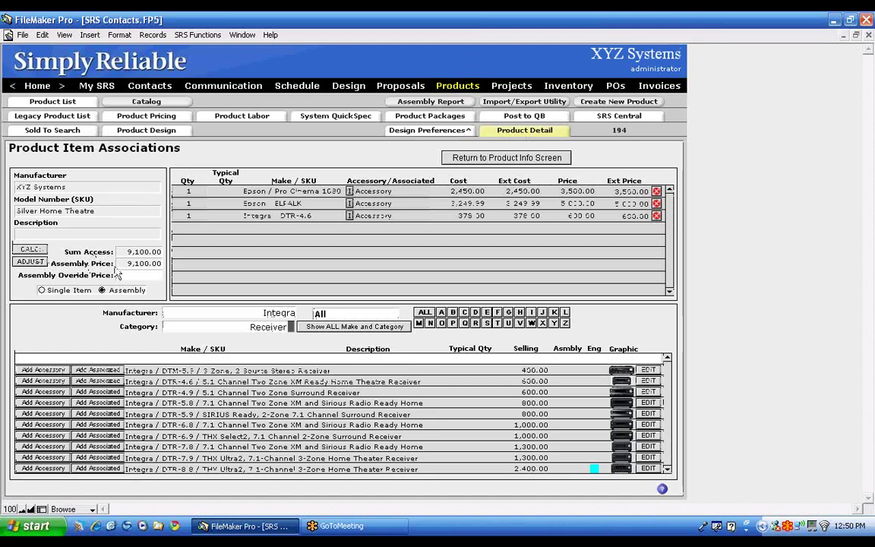
Step: Return to the product info screen and open Pick Products for the client's proposal items
click(120, 274)
click(482, 156)
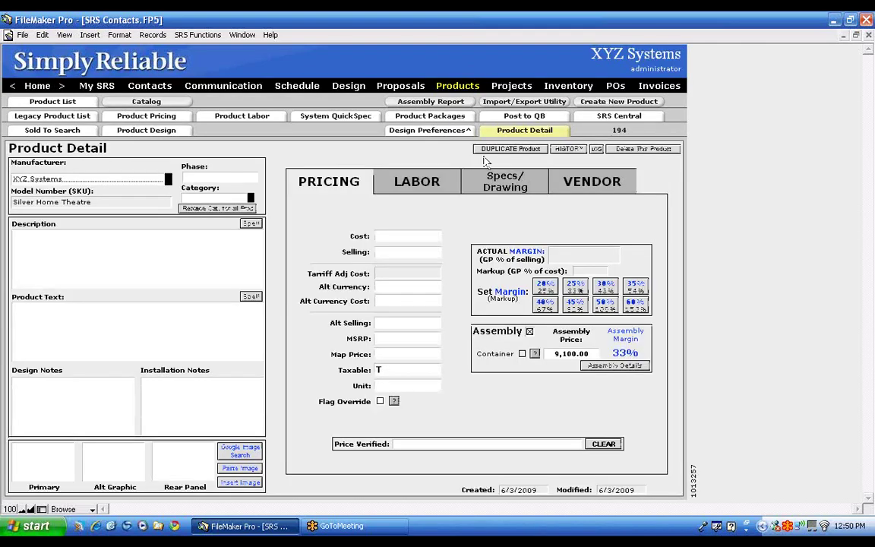
click(384, 85)
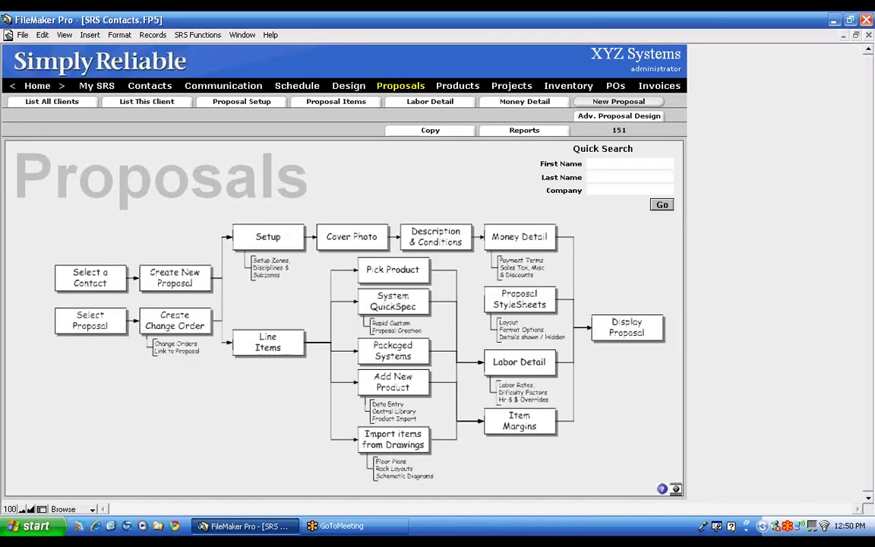
click(90, 101)
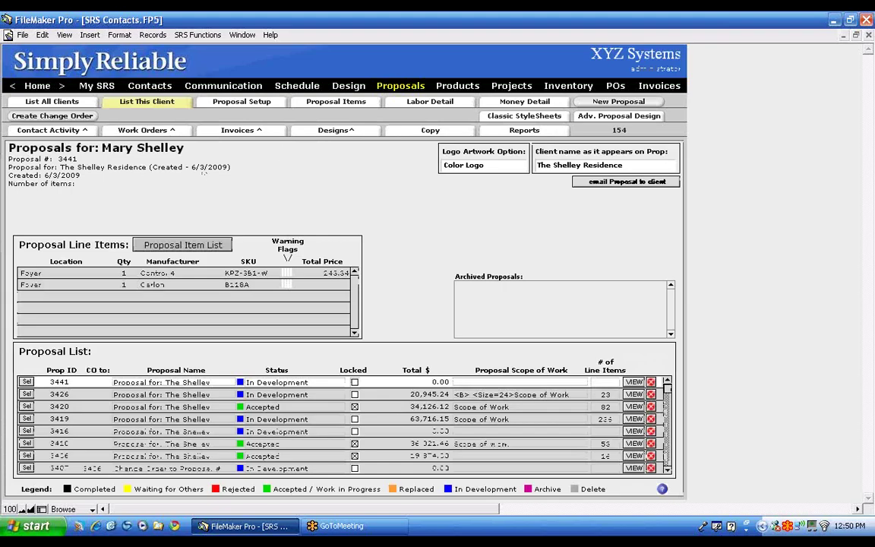
click(293, 98)
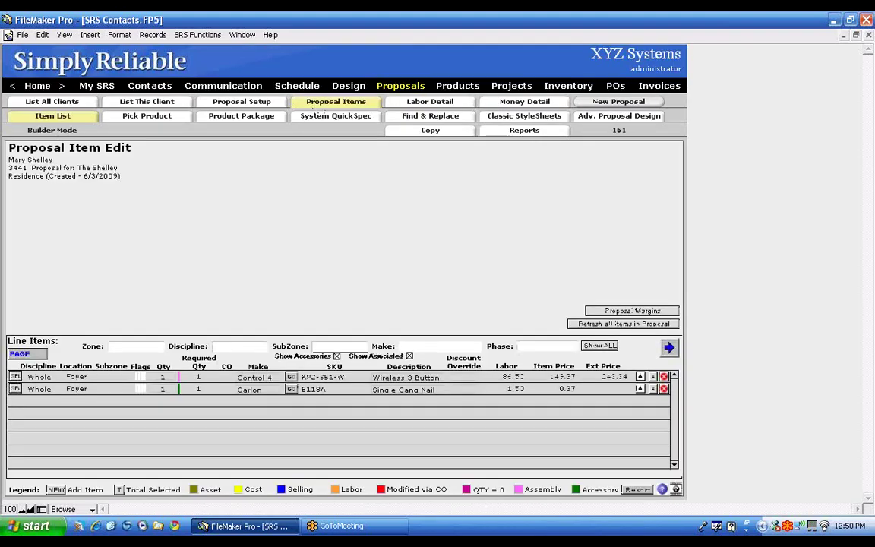
click(149, 113)
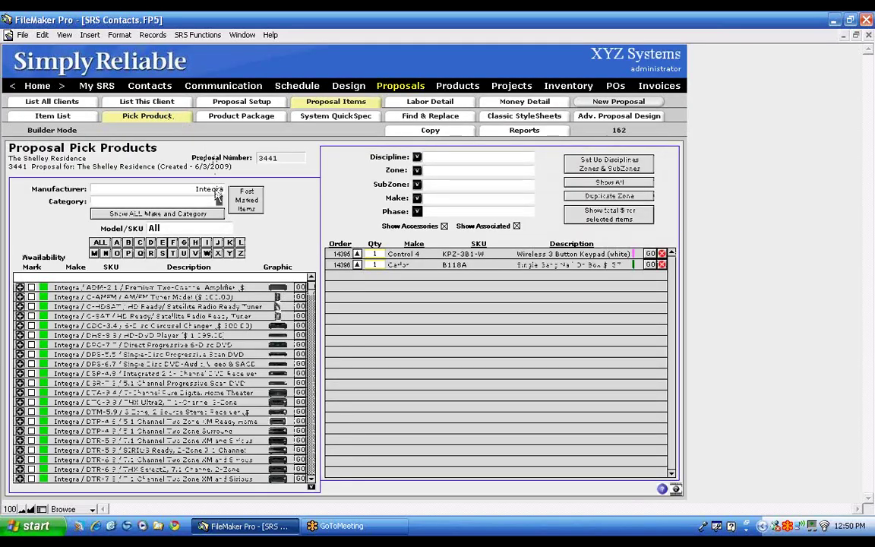
click(219, 194)
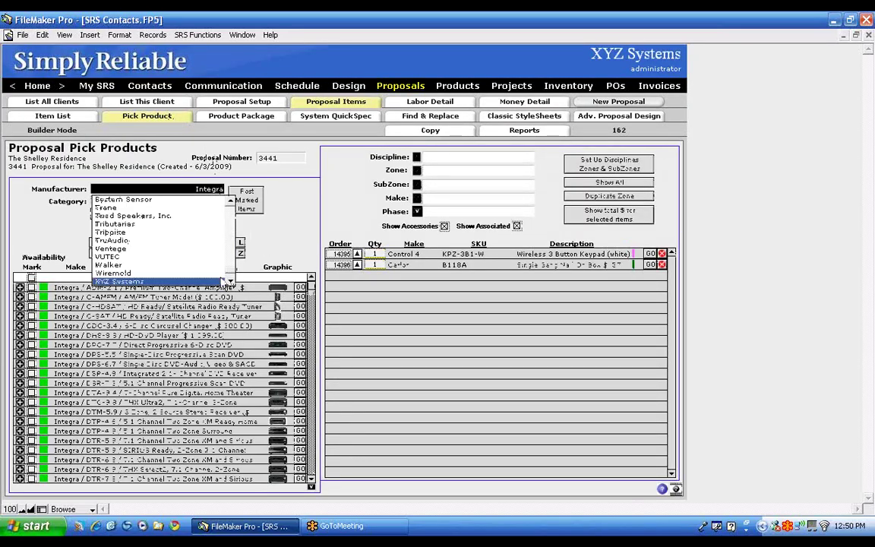
Step: Find XYZ Systems' Silver Home Theatre by 'Sil' and add it under Theatre zone, Home Theatre discipline
click(219, 281)
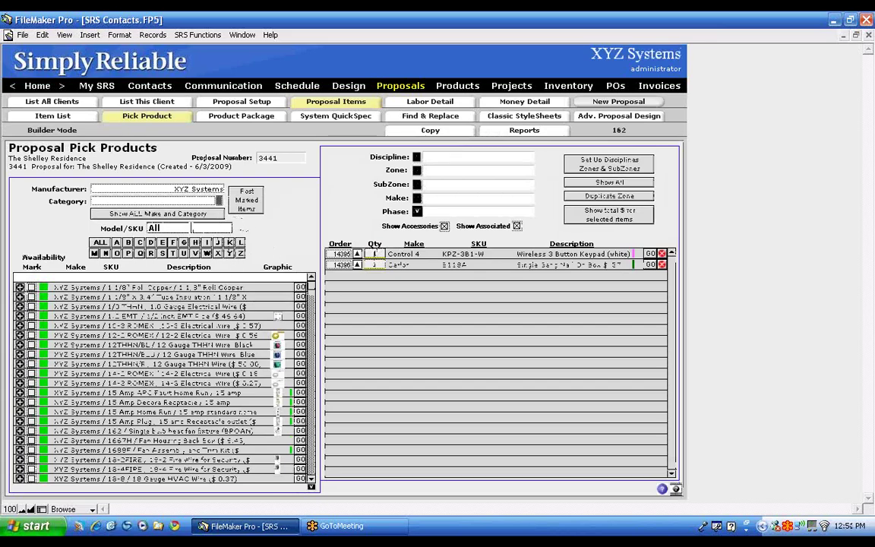
click(175, 229)
text(Sil)
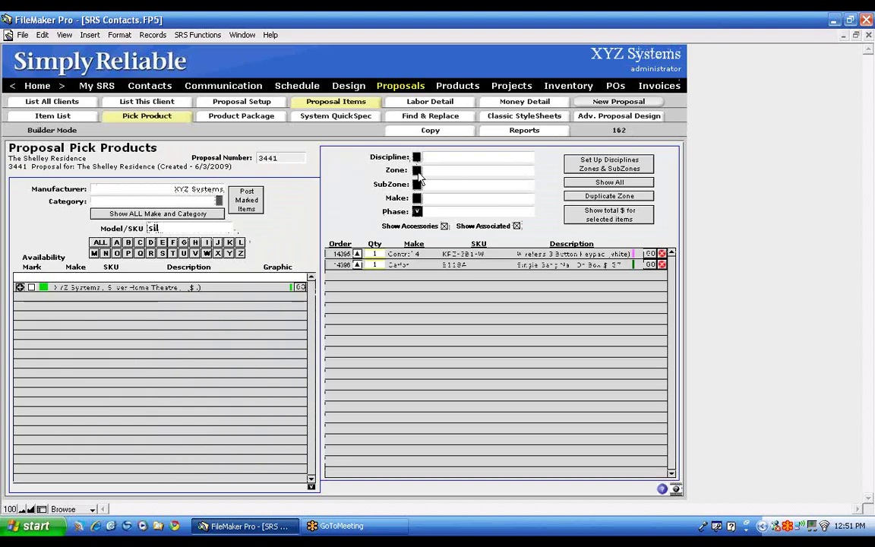
click(426, 171)
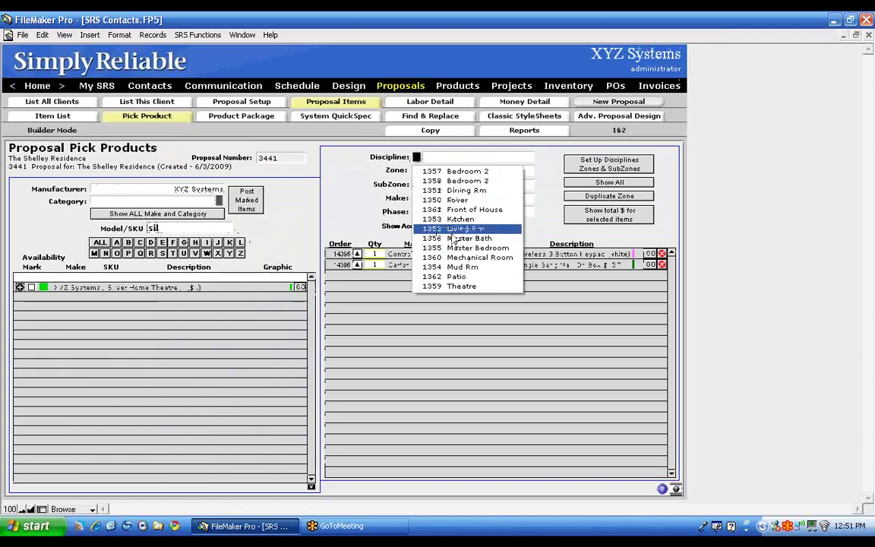
click(460, 288)
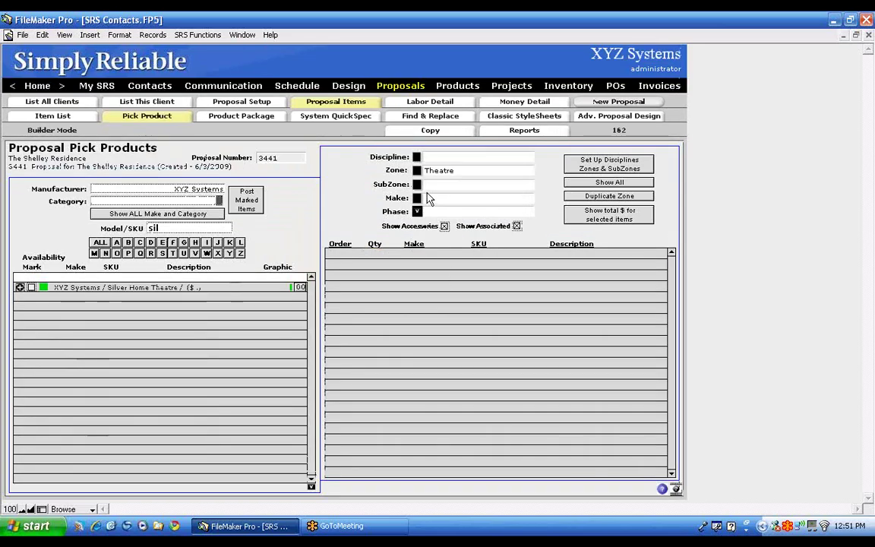
click(416, 158)
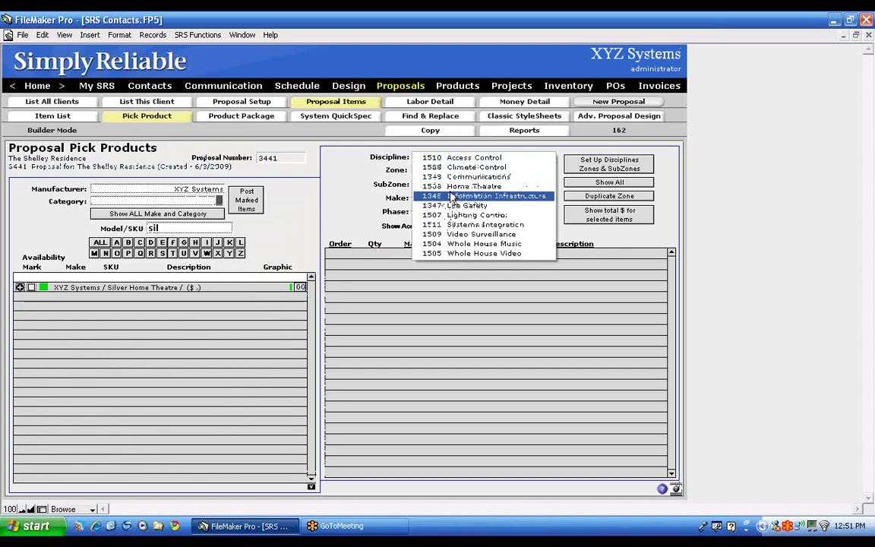
click(460, 186)
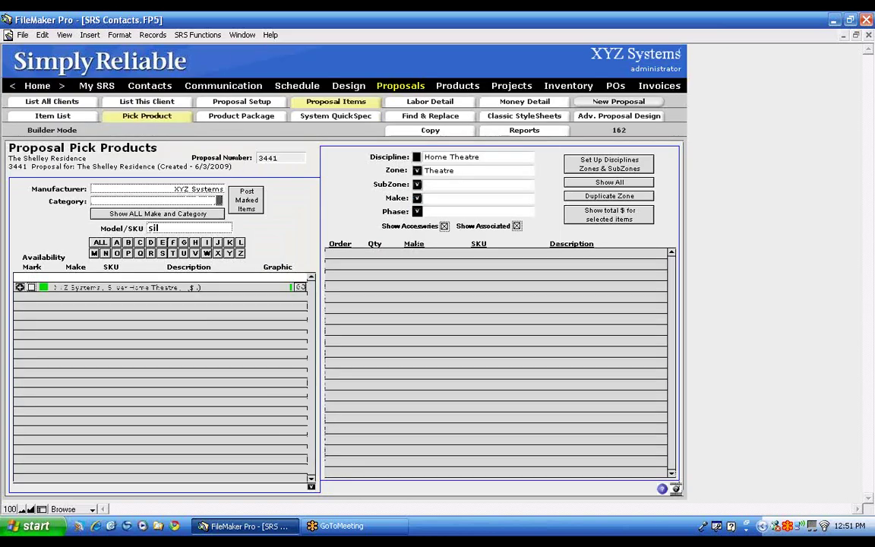
click(21, 288)
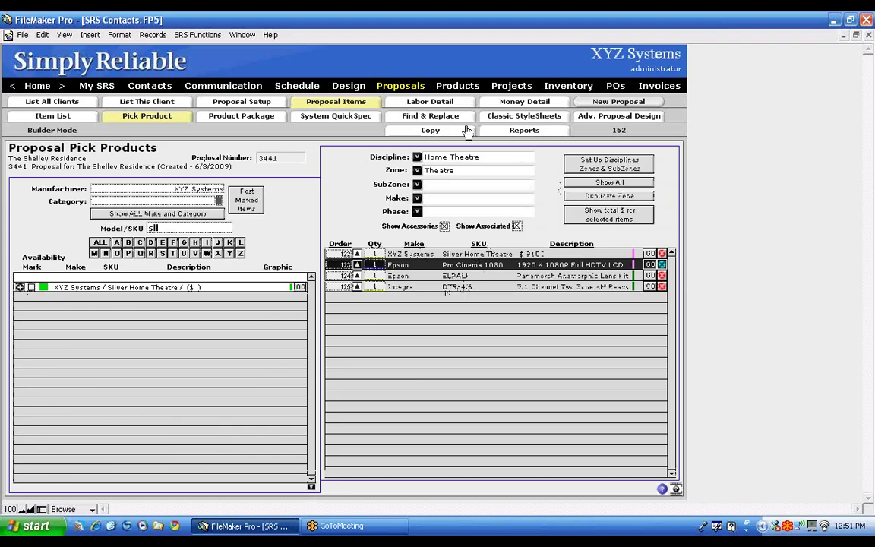
click(328, 100)
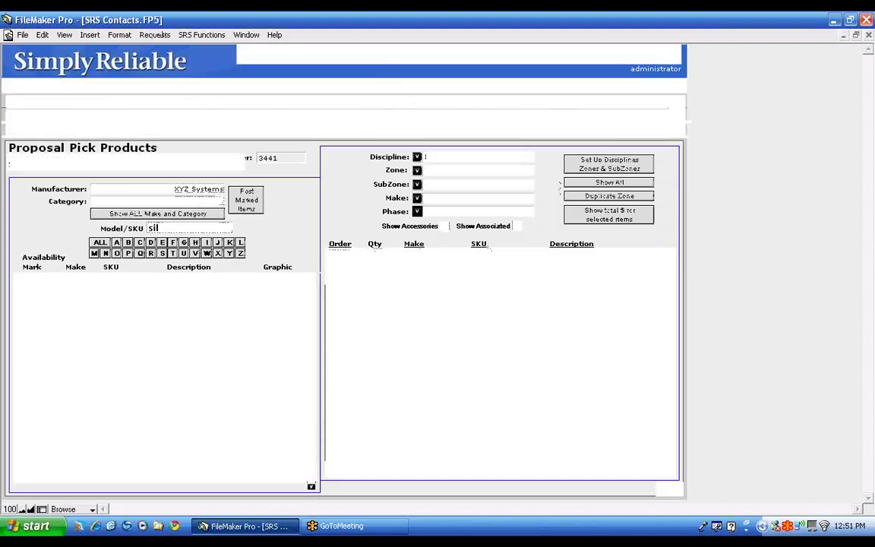
Step: Review the proposal's Money Detail totals (11,045.58), then go to Adv. Proposal Design
click(524, 101)
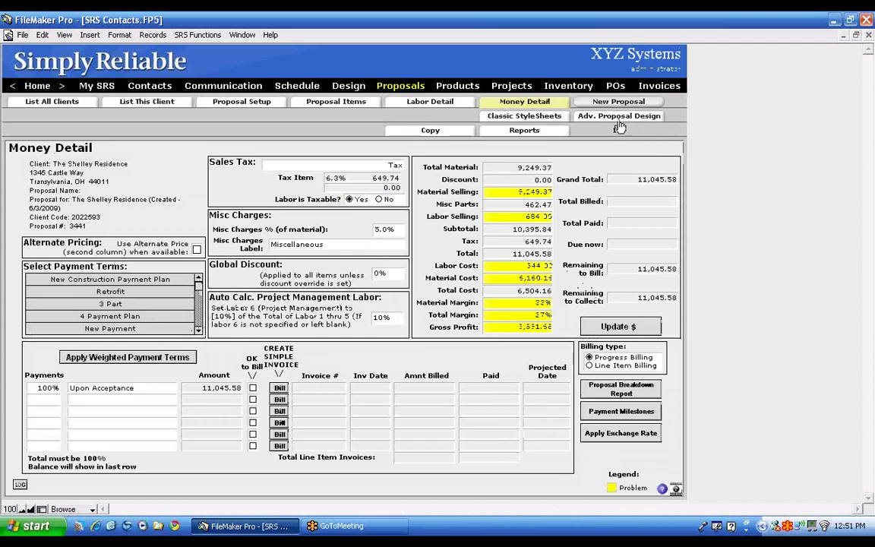
click(551, 104)
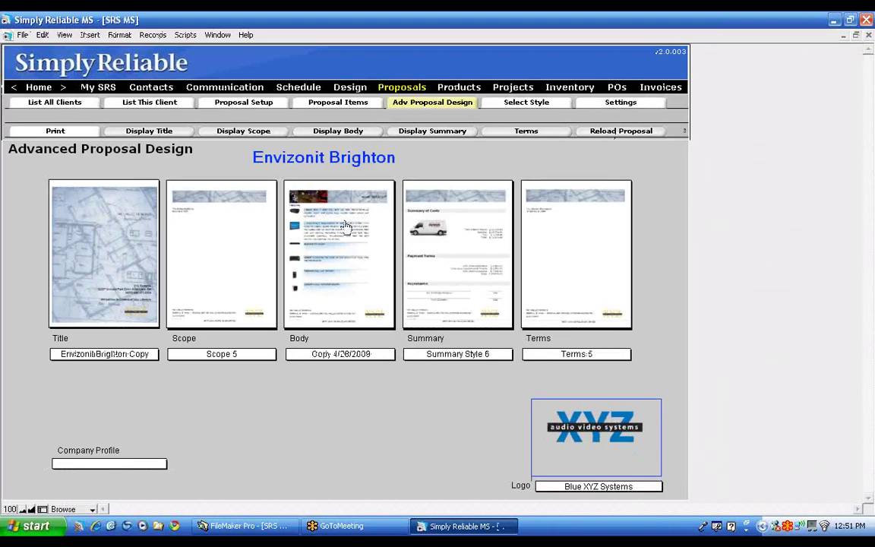
Step: Reload the proposal, preview it through the Home Theatre page, then switch to SRS Contacts
click(618, 134)
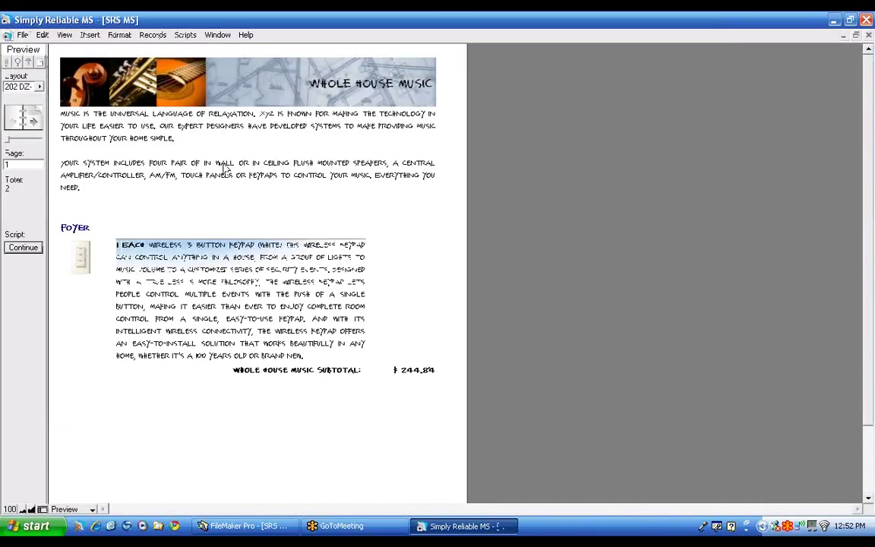
click(33, 120)
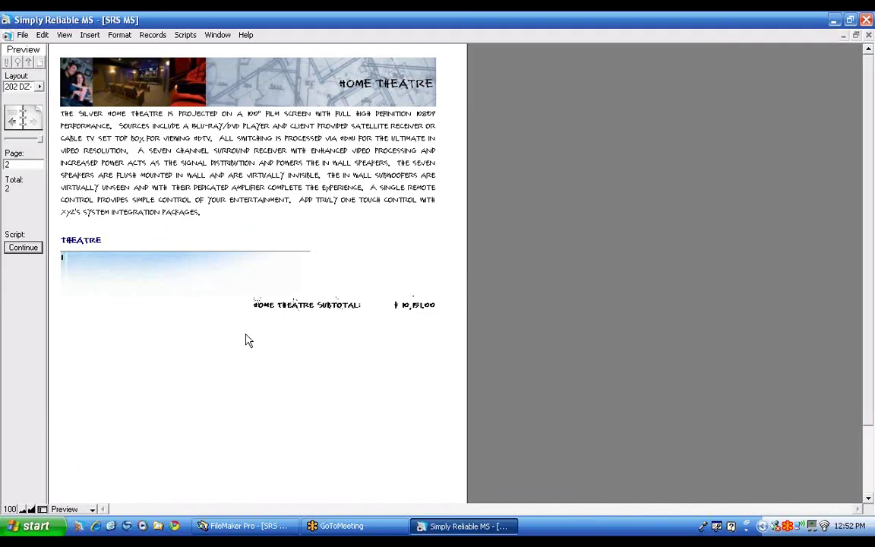
click(23, 248)
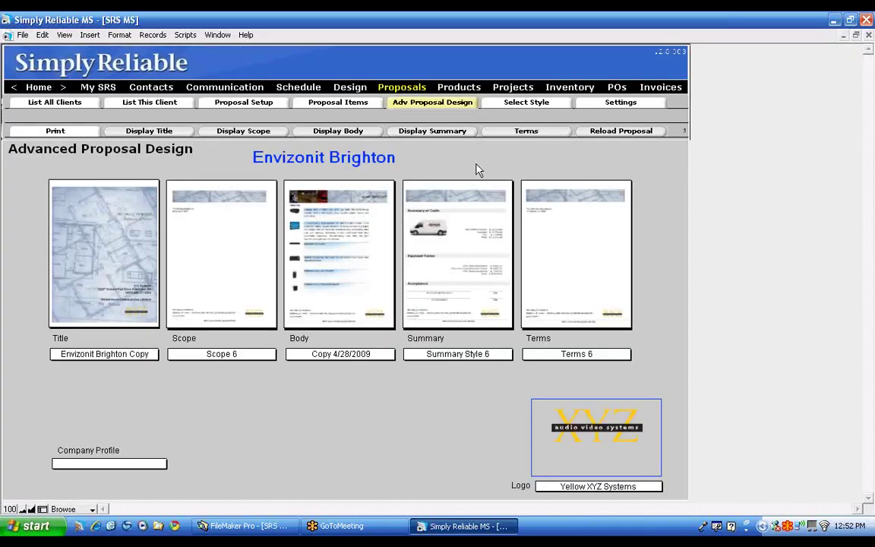
click(281, 526)
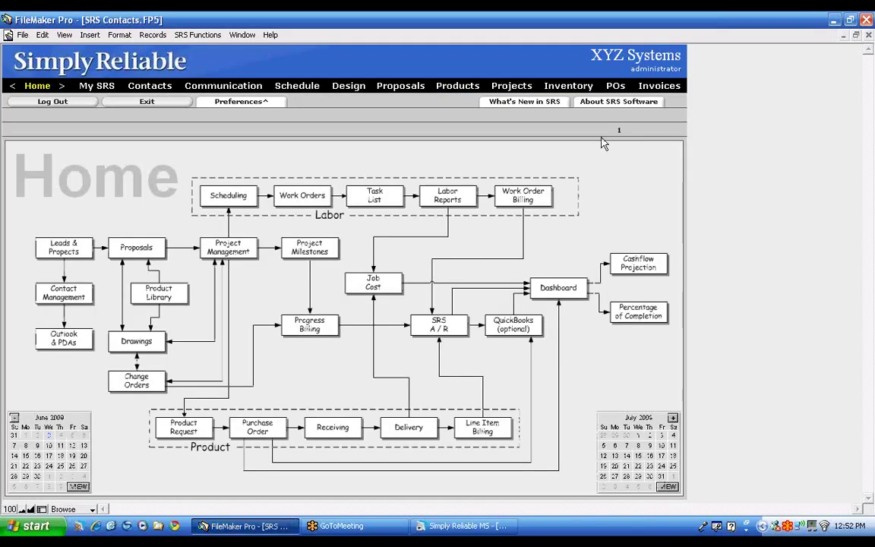
Step: Preview the client's six-item proposal across its three pages, then cancel printing
click(382, 85)
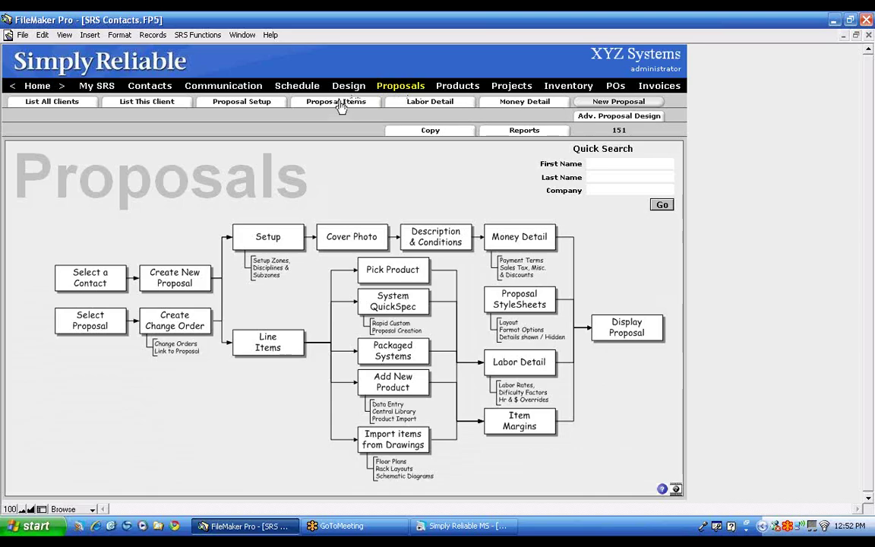
click(160, 103)
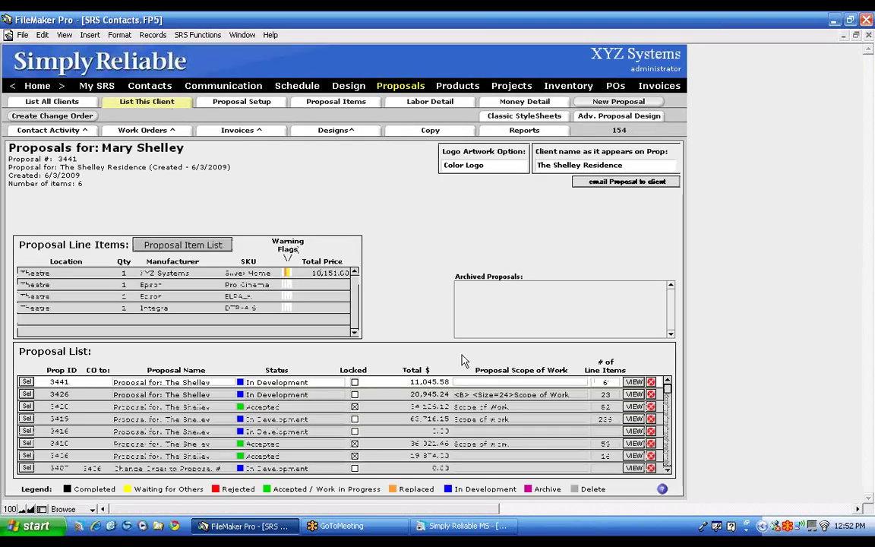
click(635, 384)
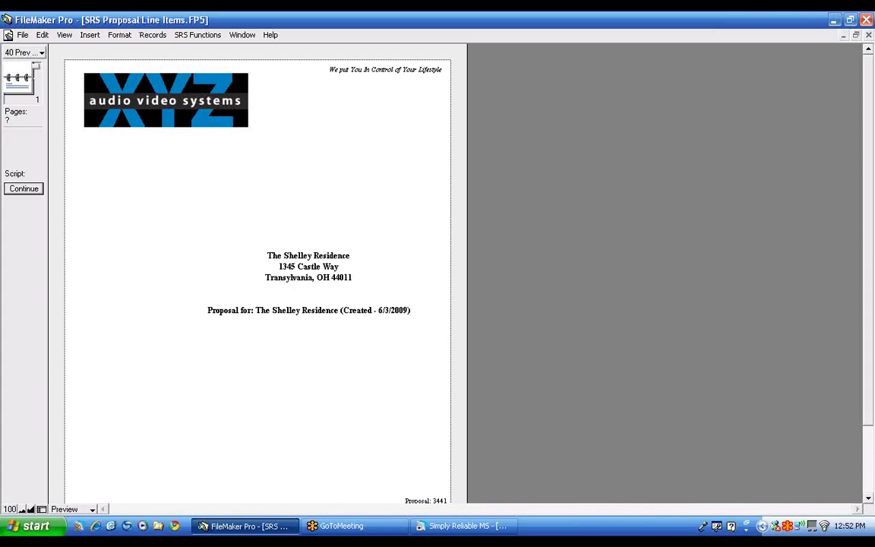
click(23, 82)
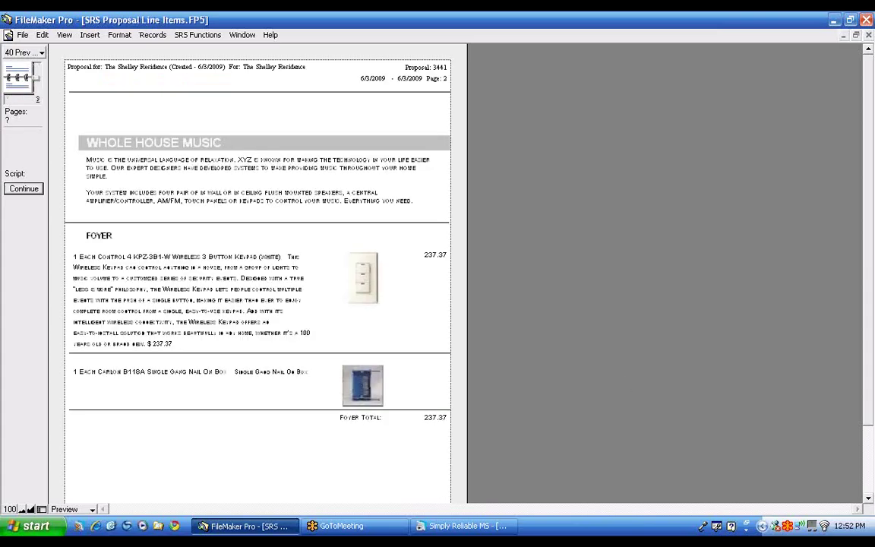
click(23, 82)
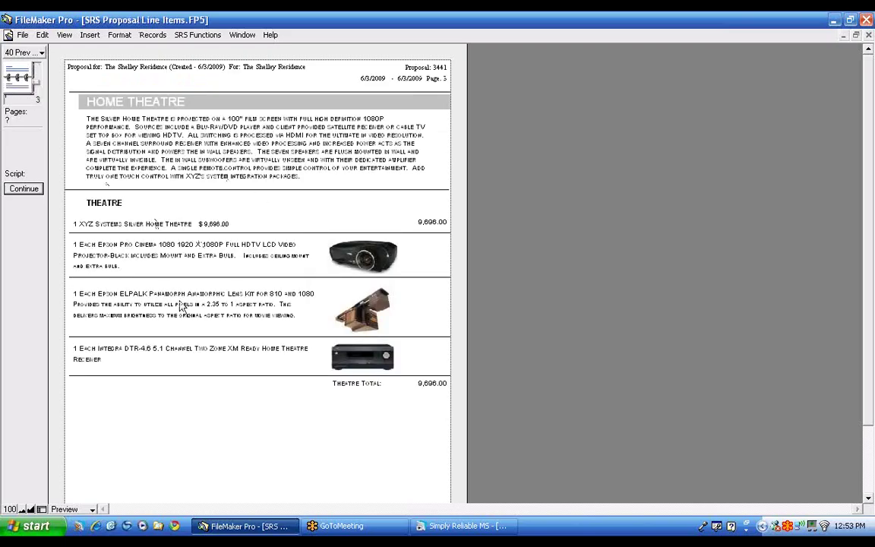
click(36, 191)
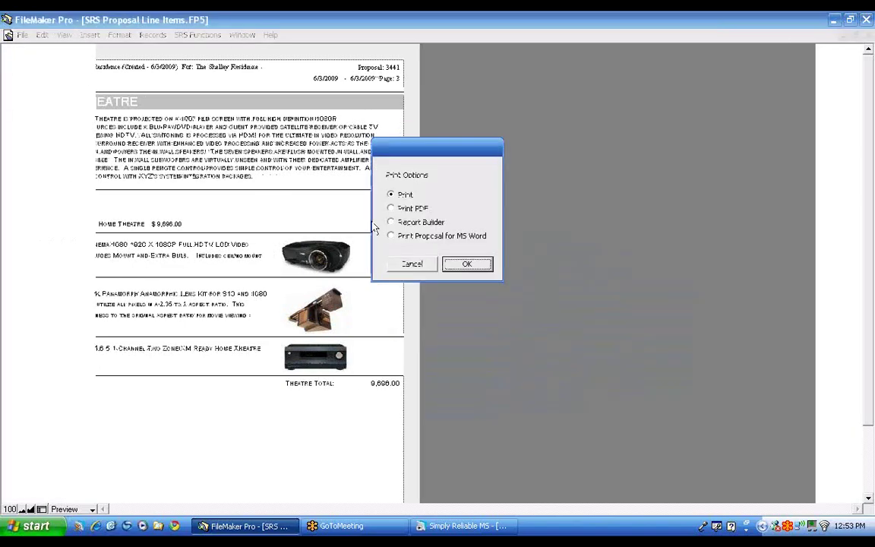
click(410, 264)
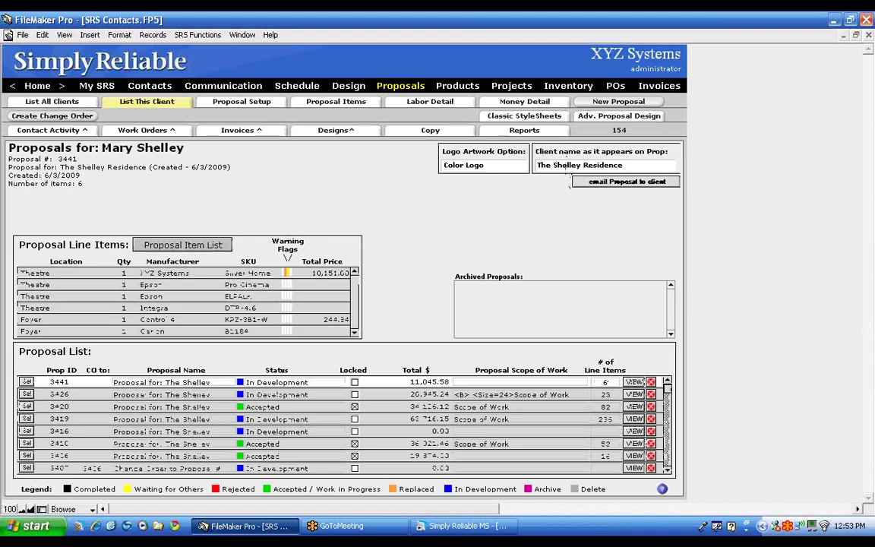
Step: Set Show accessories to Hide in the Classic proposal stylesheet
click(506, 113)
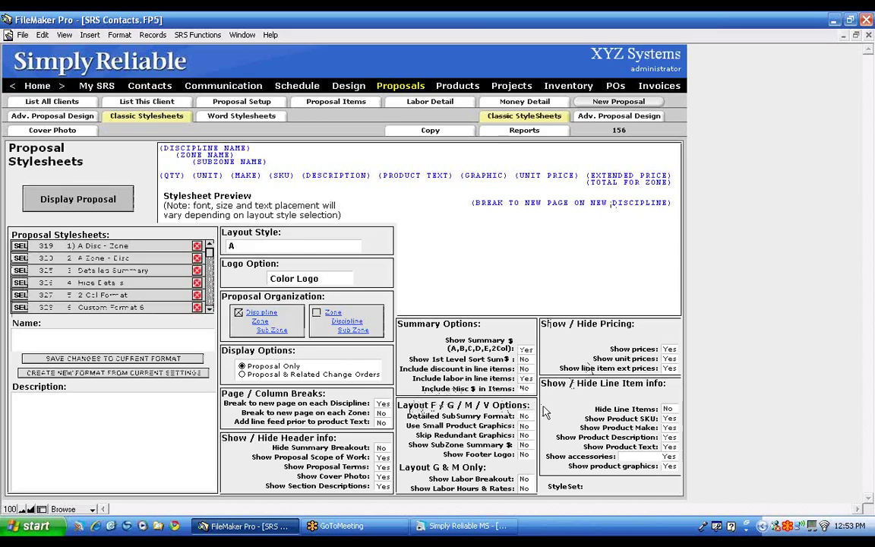
click(670, 466)
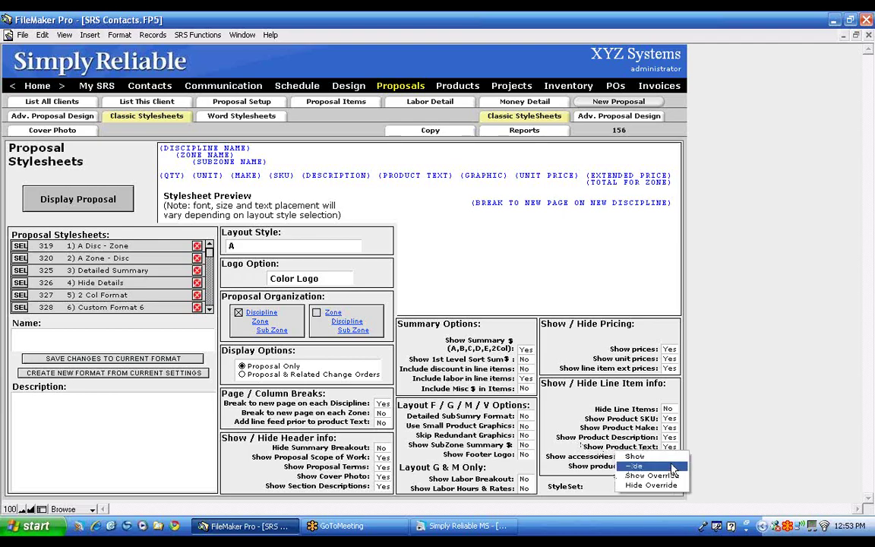
click(672, 466)
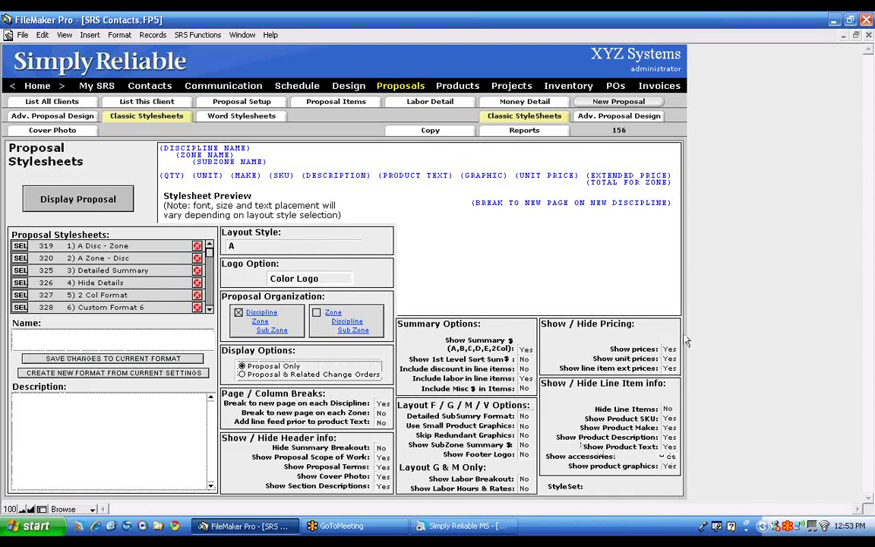
Step: Preview the proposal through its Home Theatre page, then cancel printing
click(112, 194)
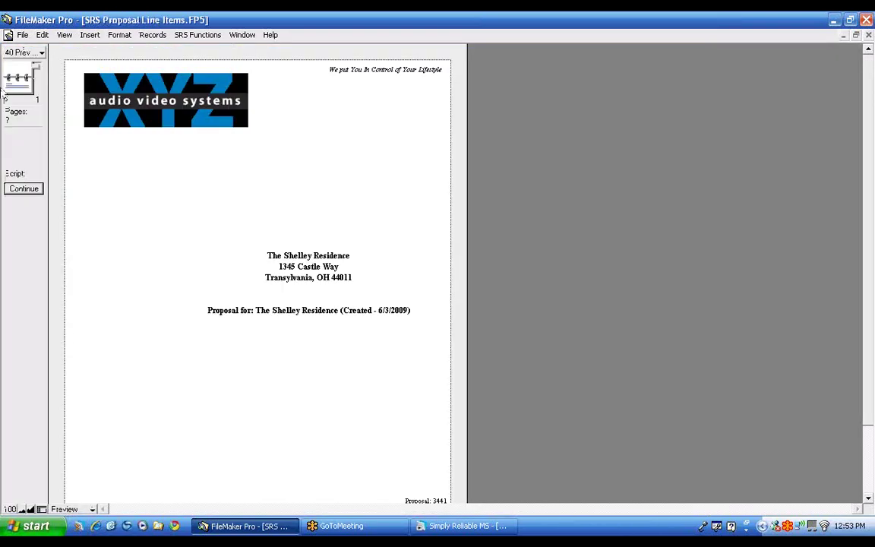
click(9, 92)
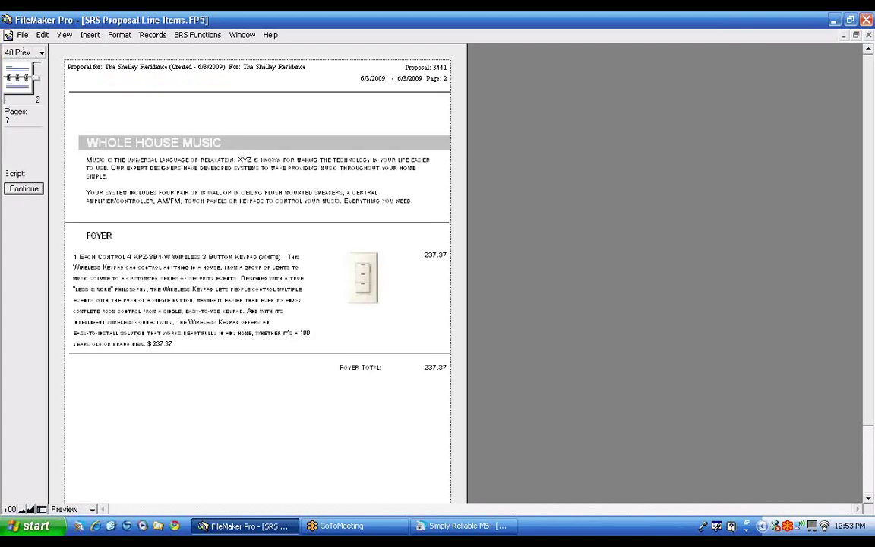
click(9, 91)
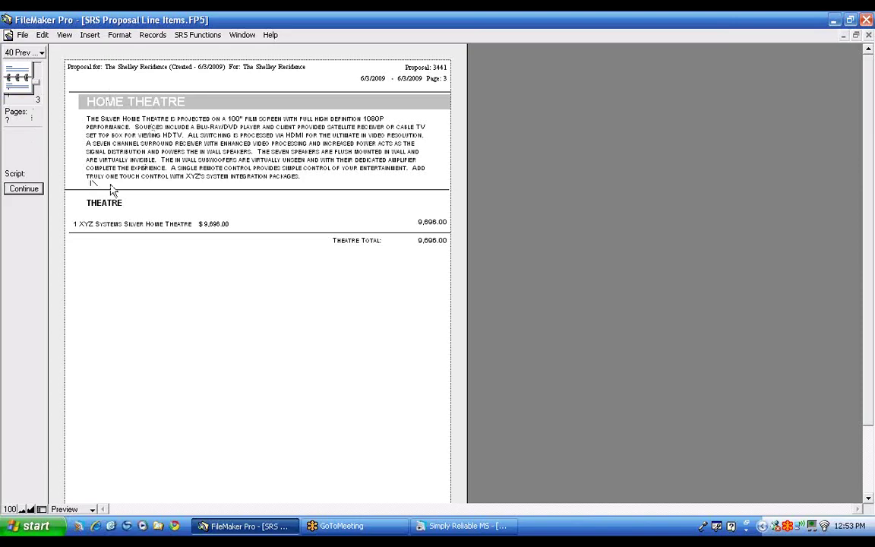
click(34, 195)
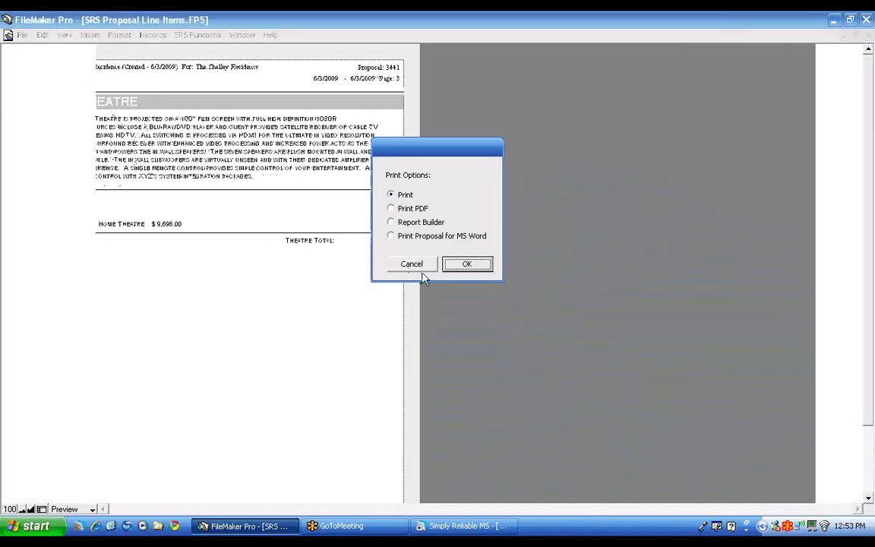
click(420, 264)
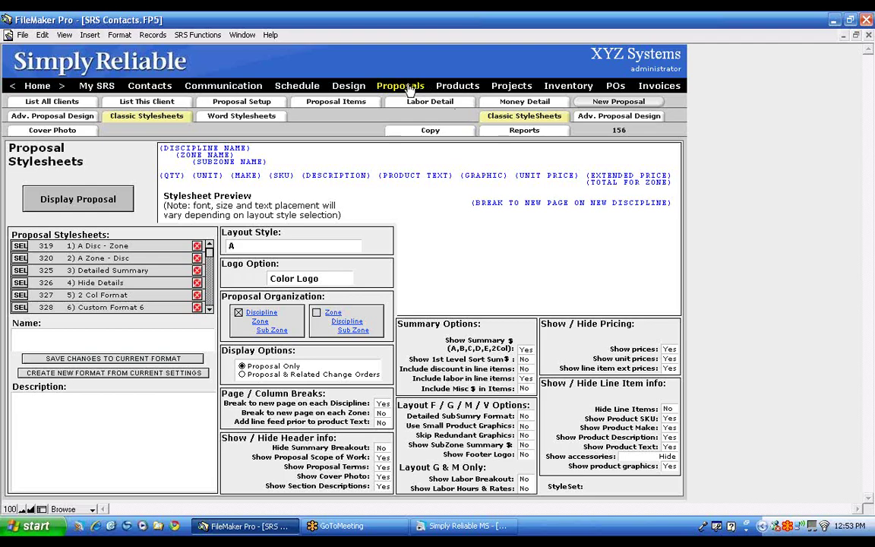
click(408, 86)
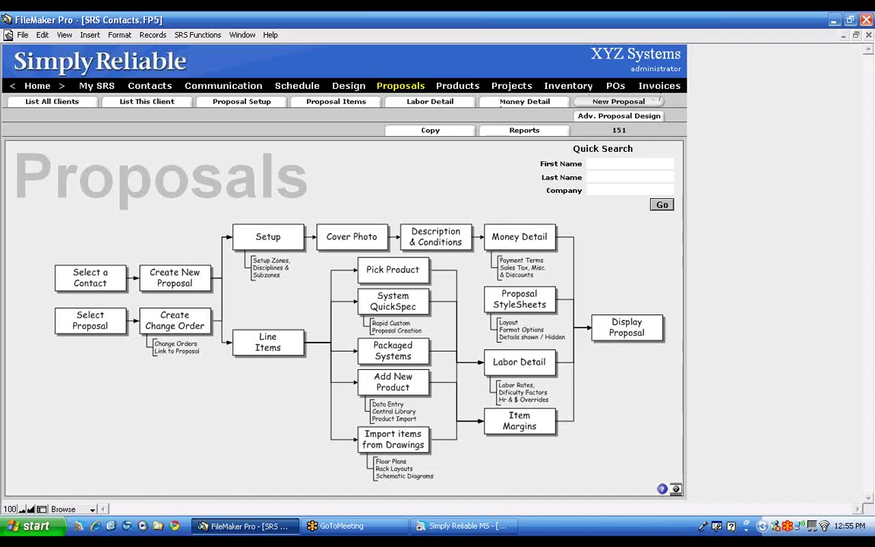
Step: Move from the Proposals overview diagram to the Invoices section
click(655, 86)
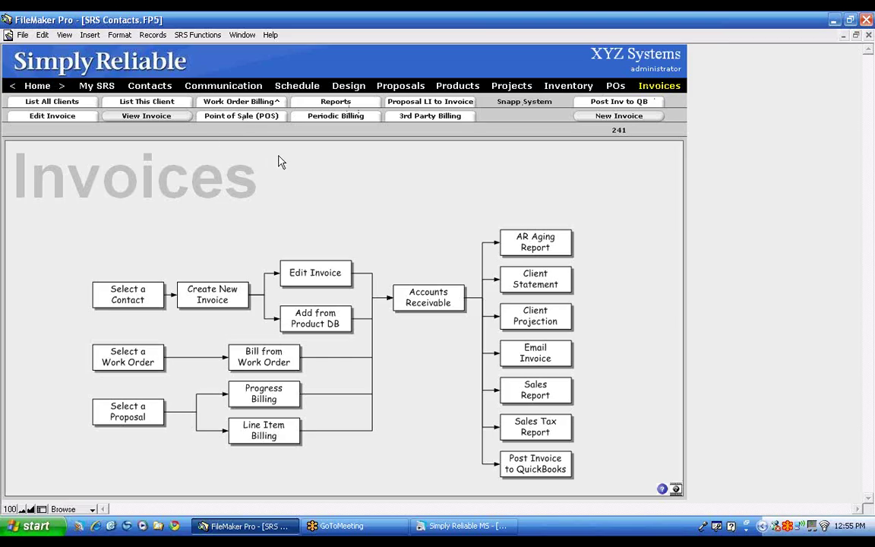
Step: Preview the client's charges and credits breakdown report through page three, totalling 12,804.51
click(319, 110)
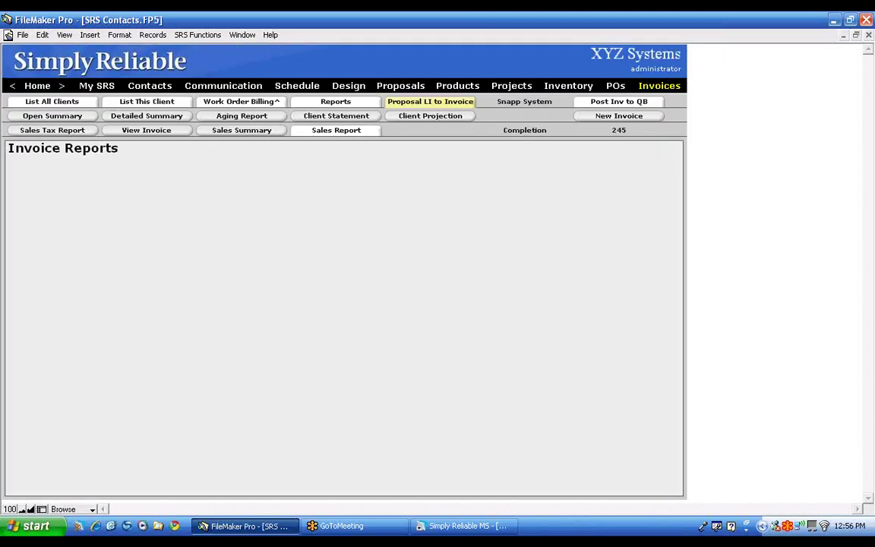
click(311, 128)
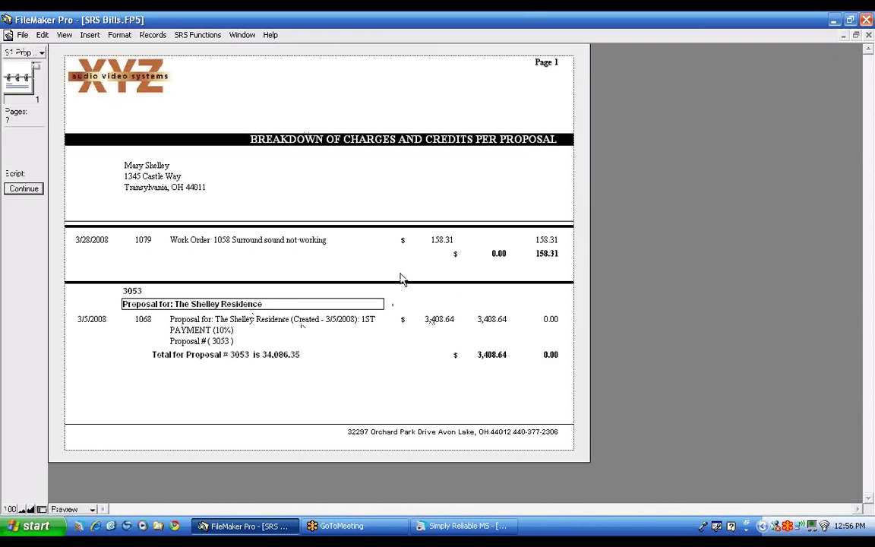
click(29, 83)
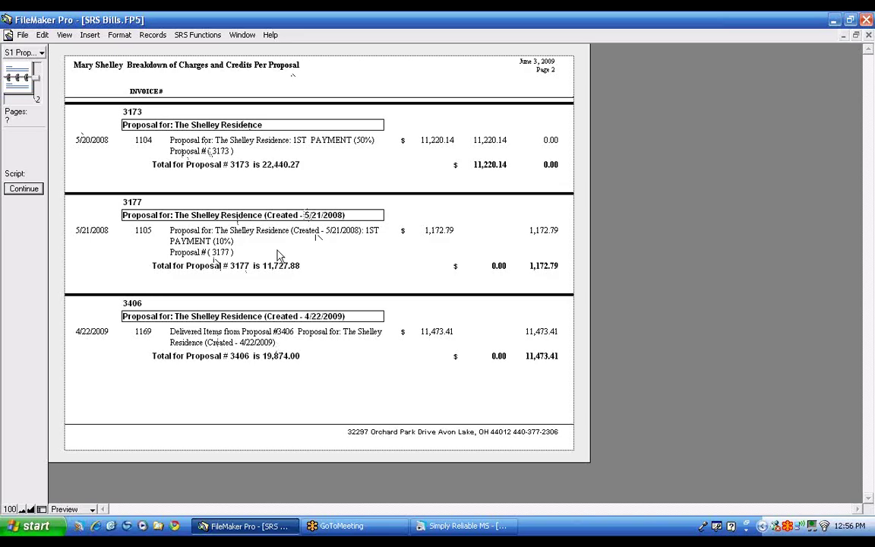
click(19, 79)
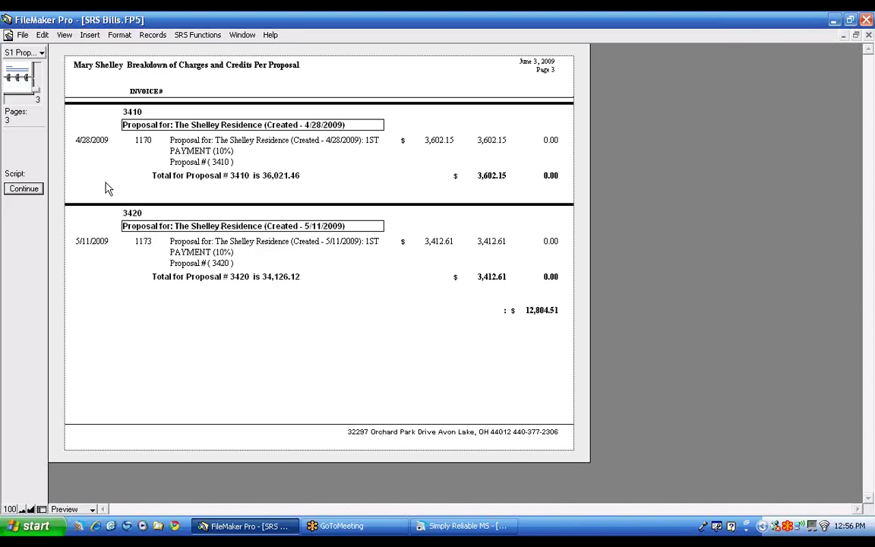
Step: Close the charges breakdown preview without printing, returning to Invoice Reports
click(24, 190)
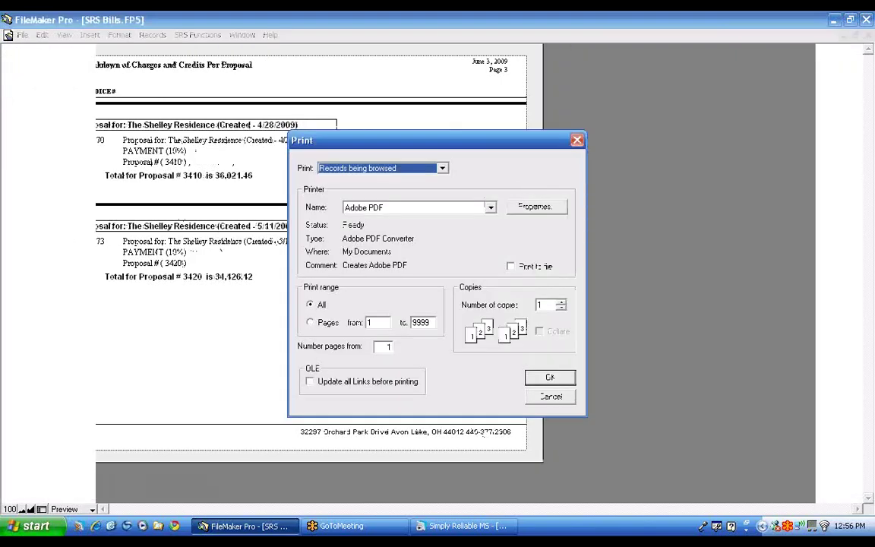
click(562, 398)
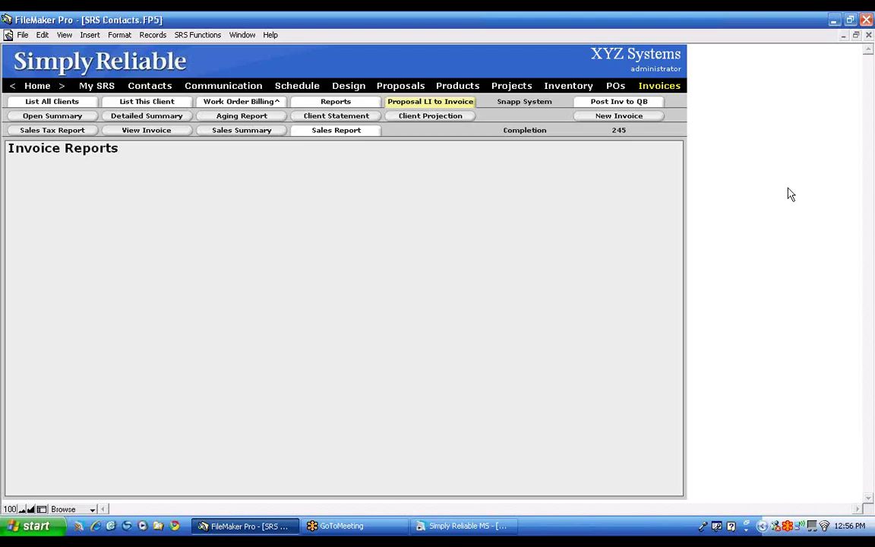
click(867, 37)
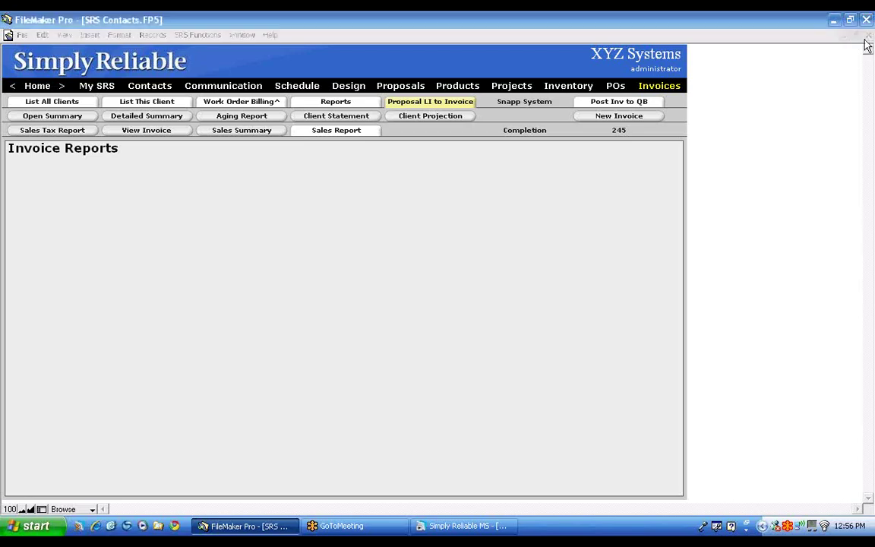